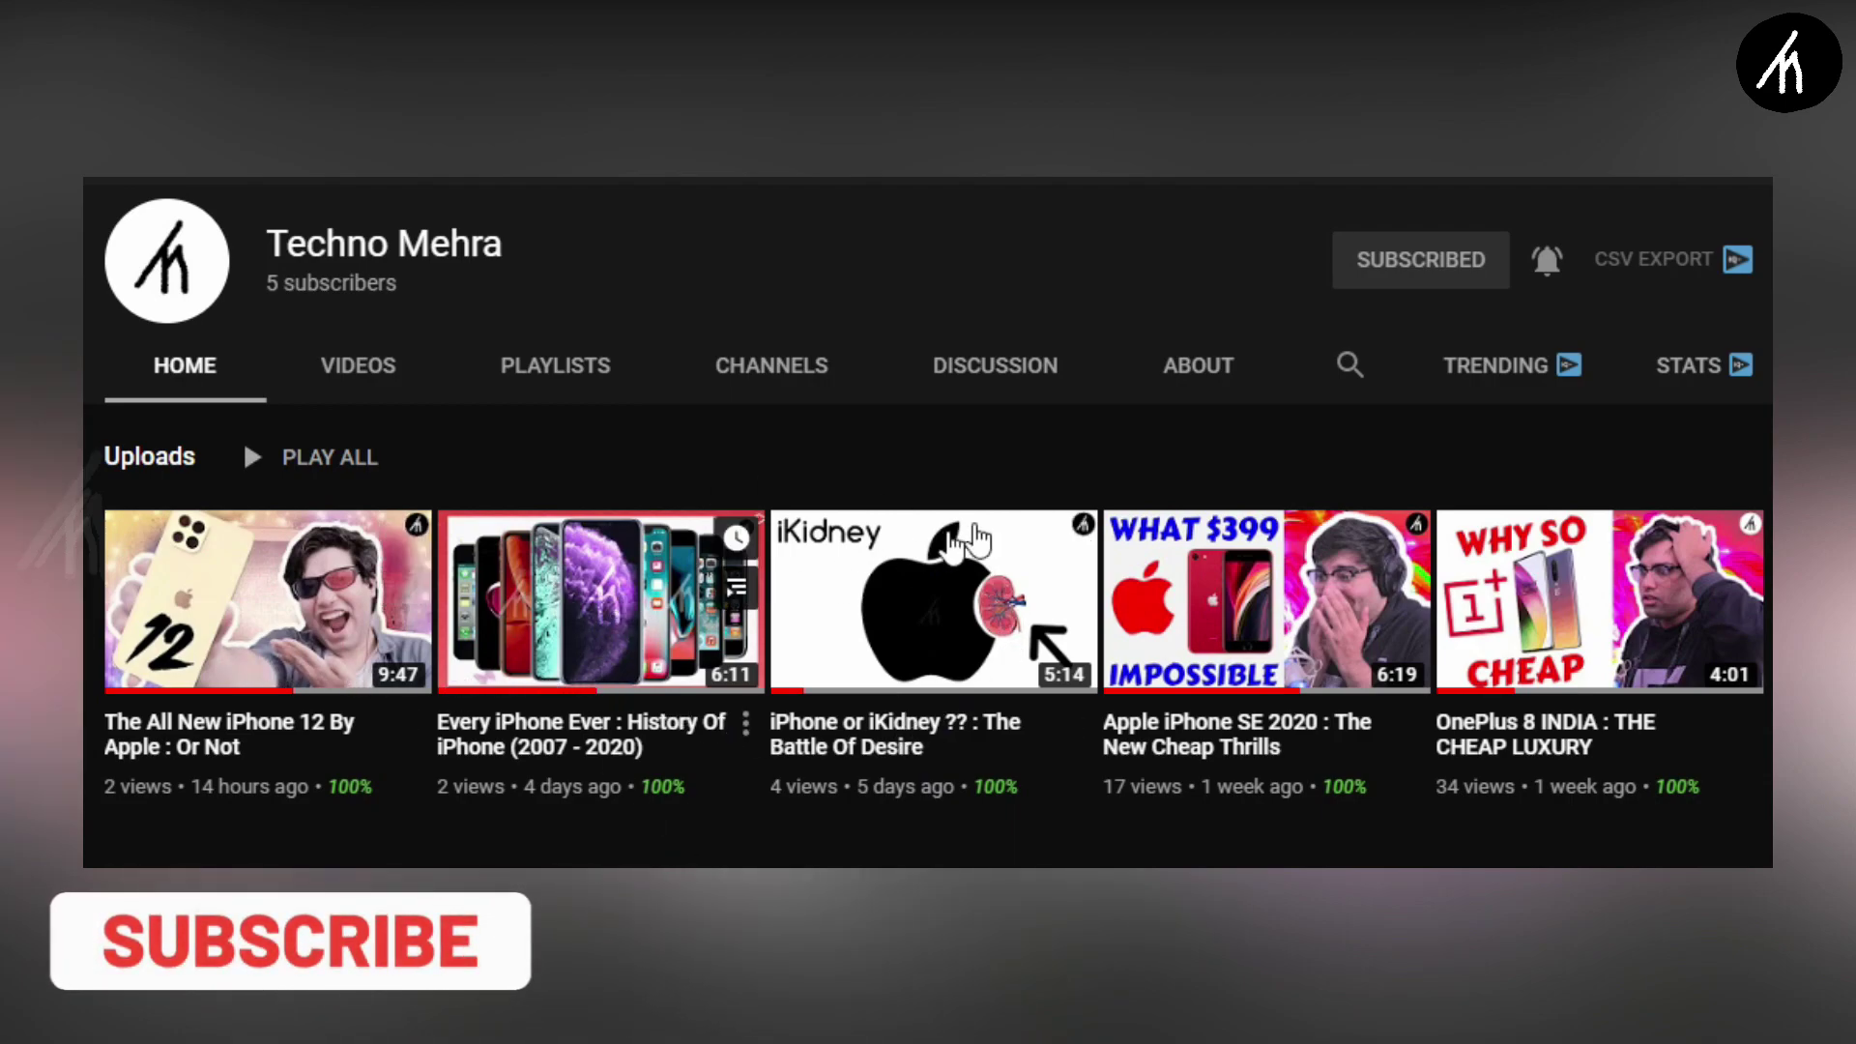
Start a new empty untitled Filmora9 project with nothing on the timeline.
left_click_drag(523, 242, 314, 243)
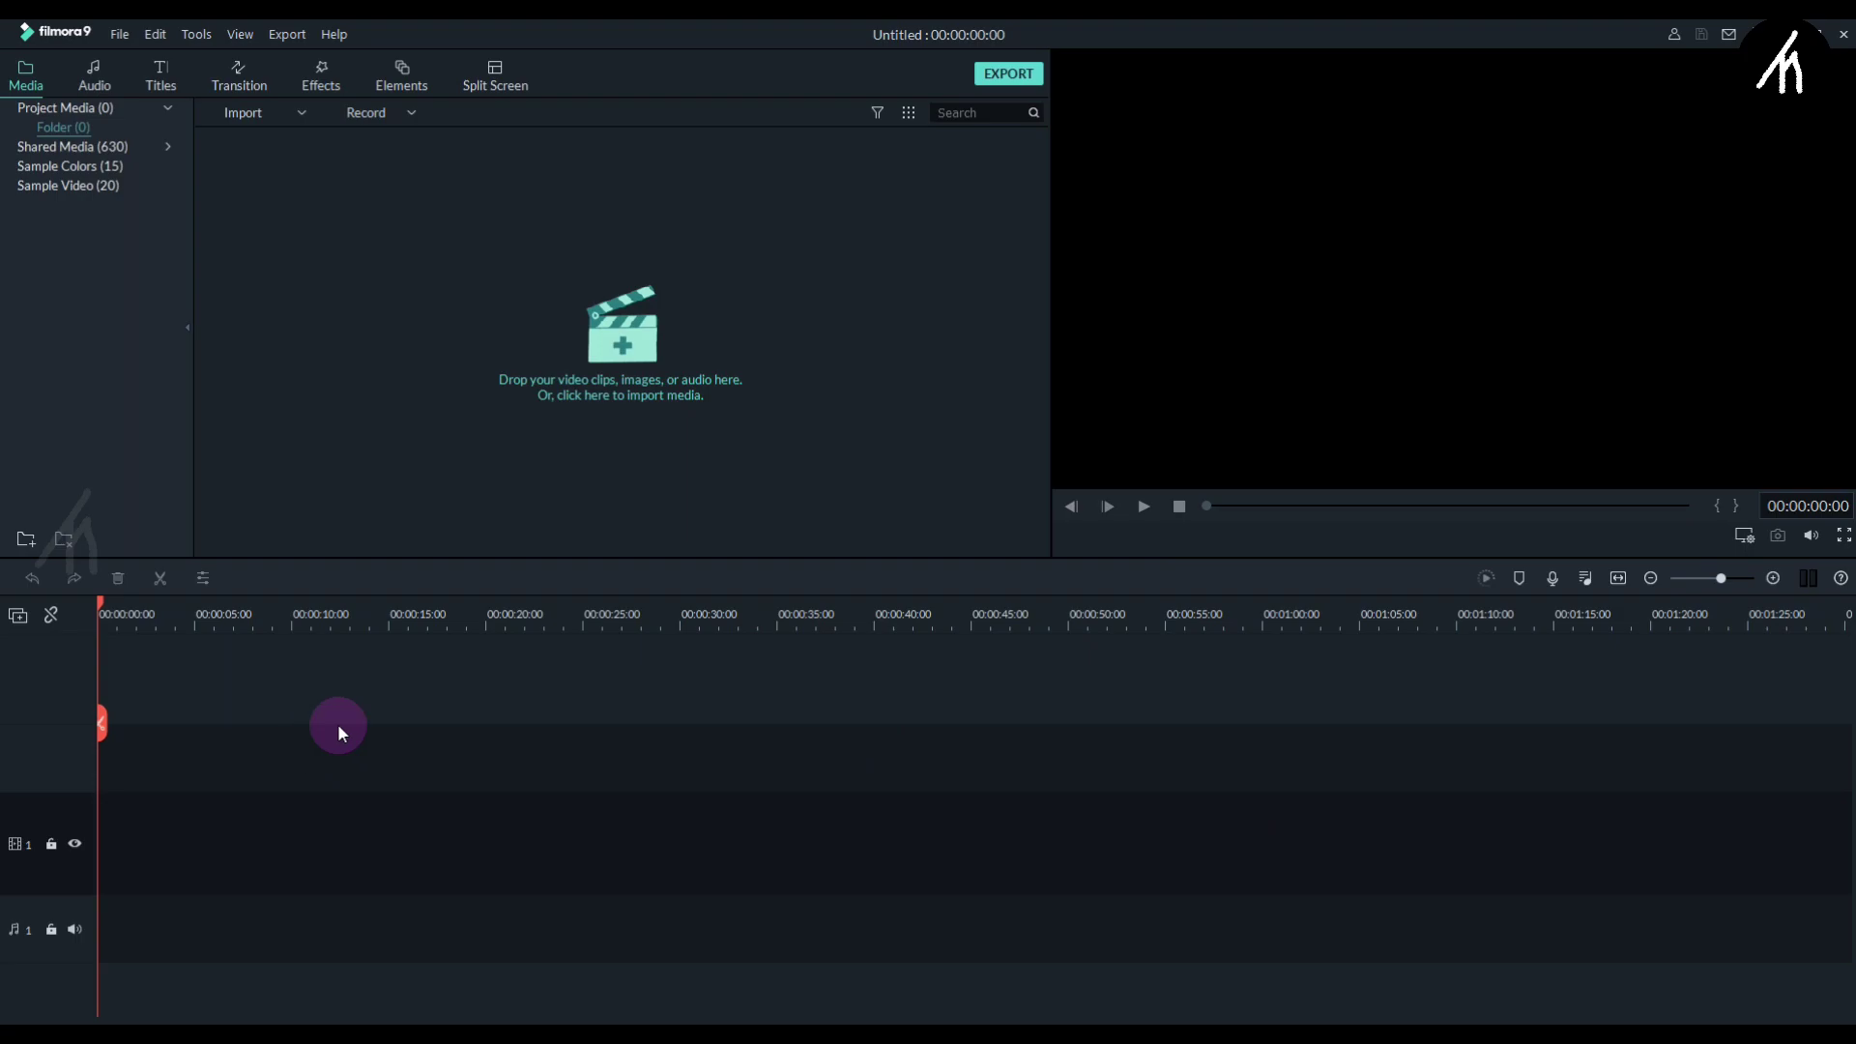
Place the Default Title template from the Titles category on video track 1.
left_click(163, 73)
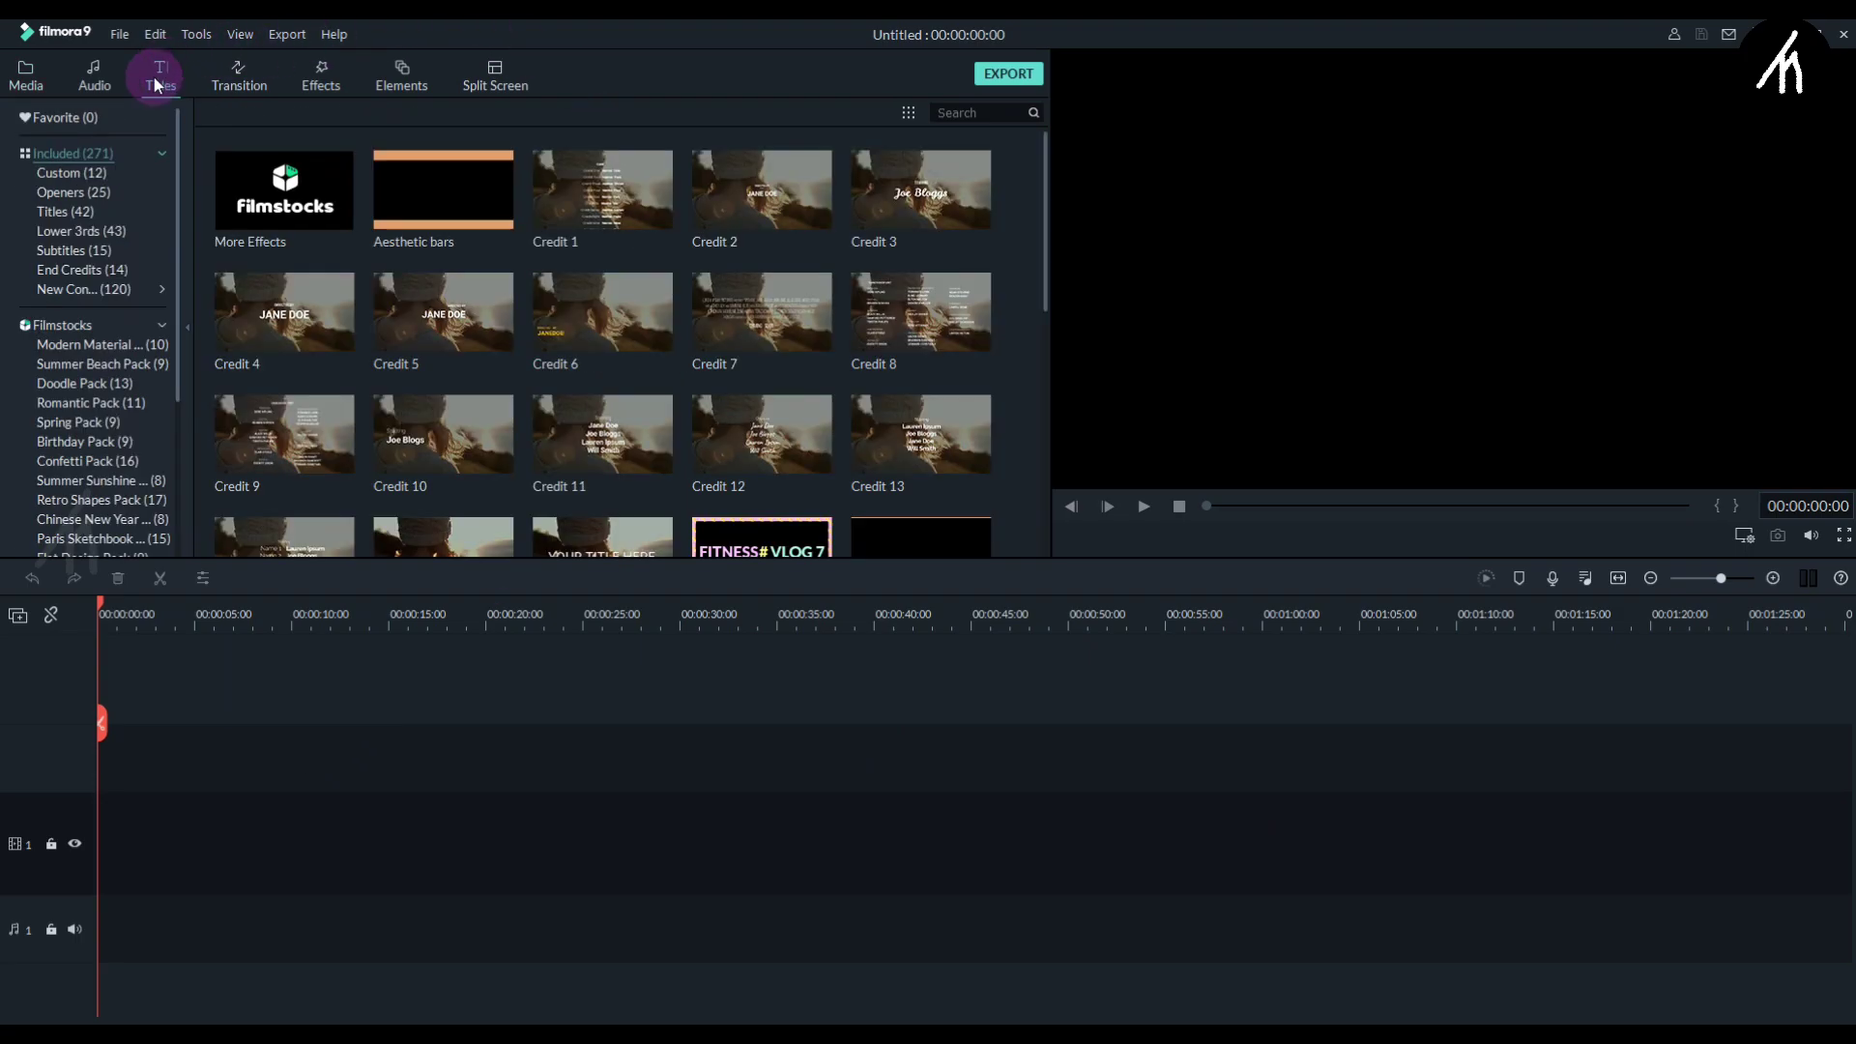
left_click(55, 213)
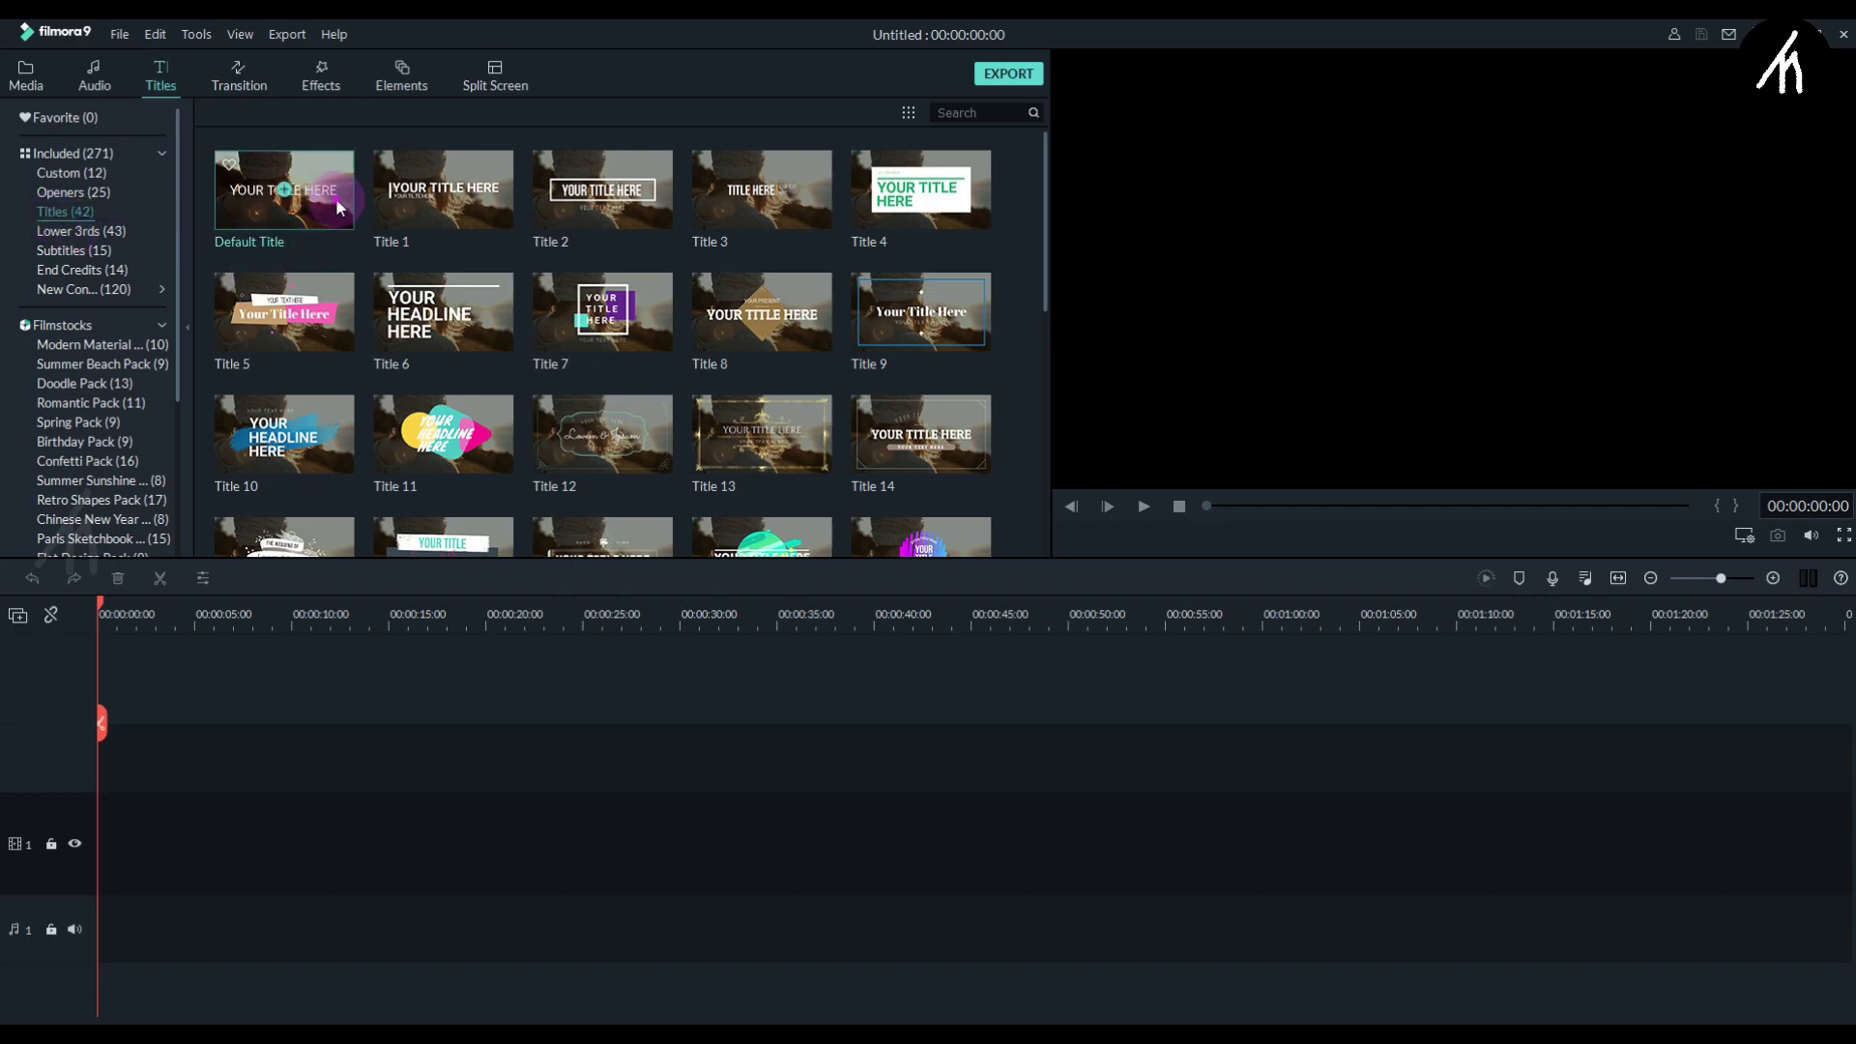
left_click_drag(335, 197, 226, 844)
scroll(186, 613, "up", 3)
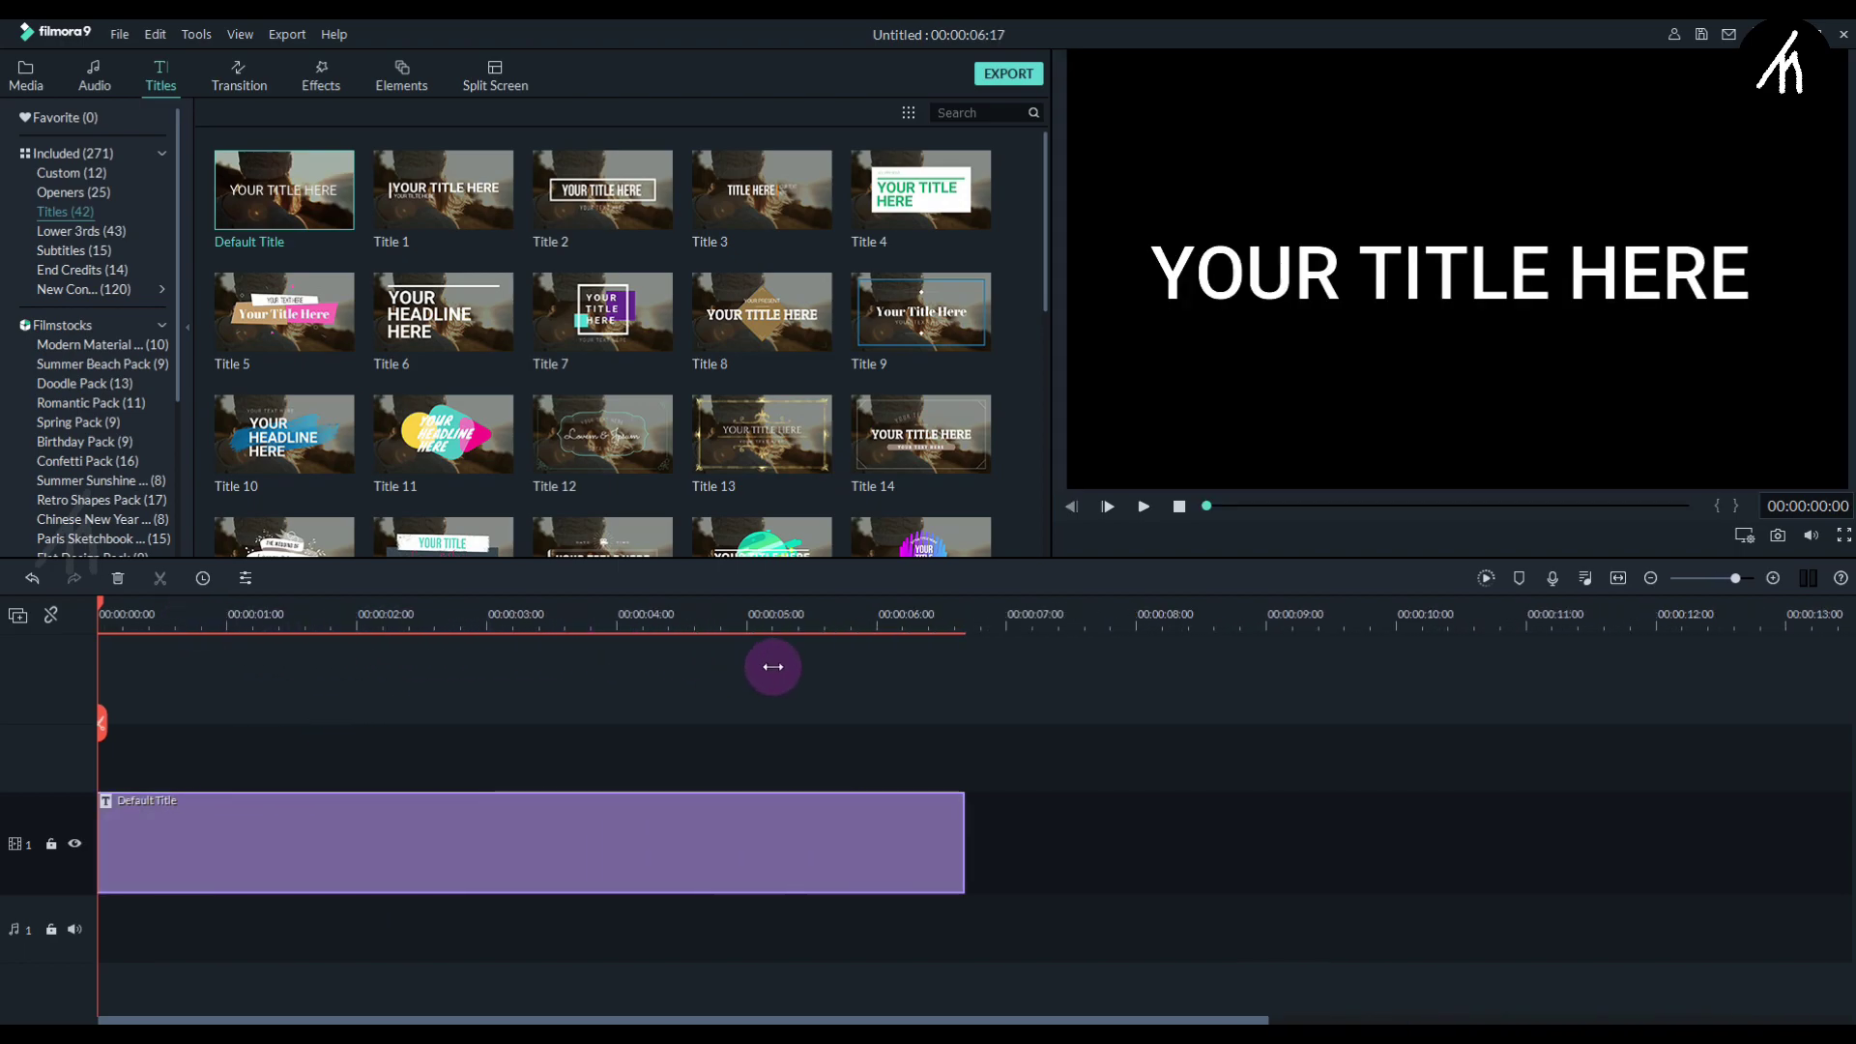
Change the title text to 'TECHNO MANIA'.
double_click(599, 836)
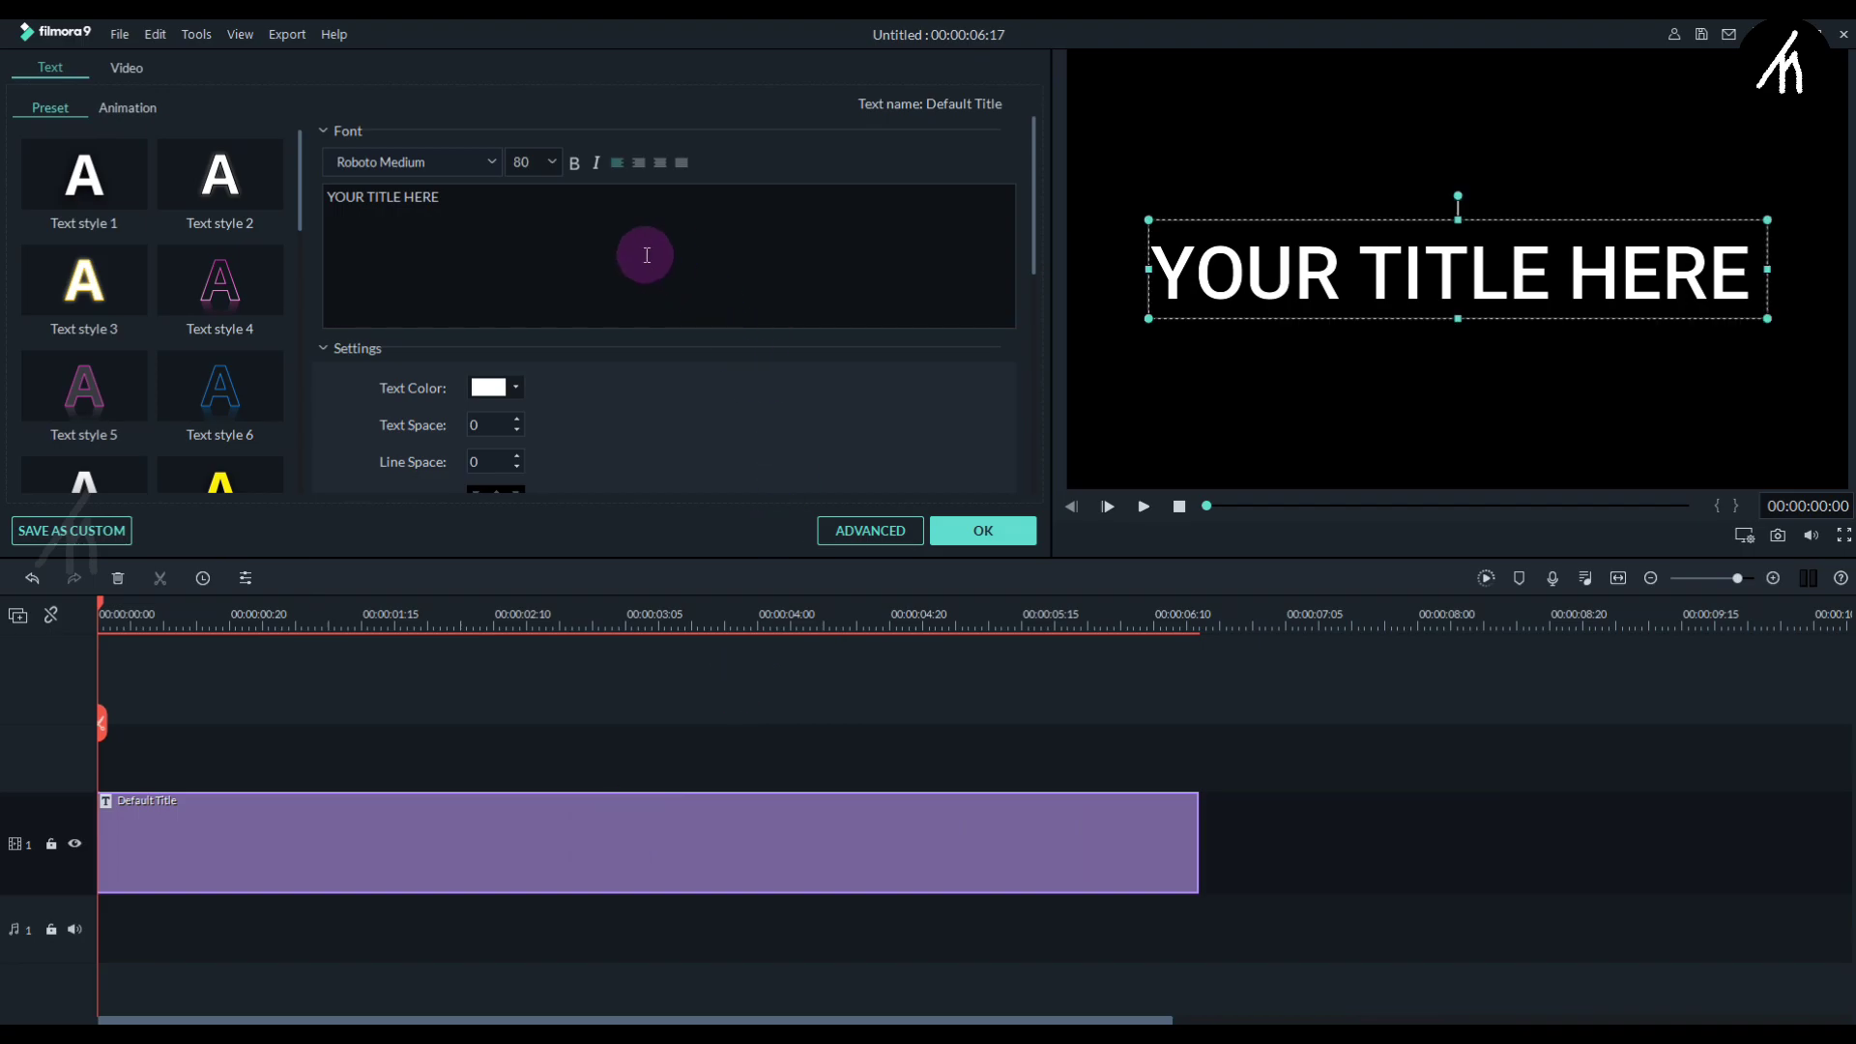
type("Techno Mania")
left_click(435, 162)
triple_click(435, 216)
type("TECHNO MANIA")
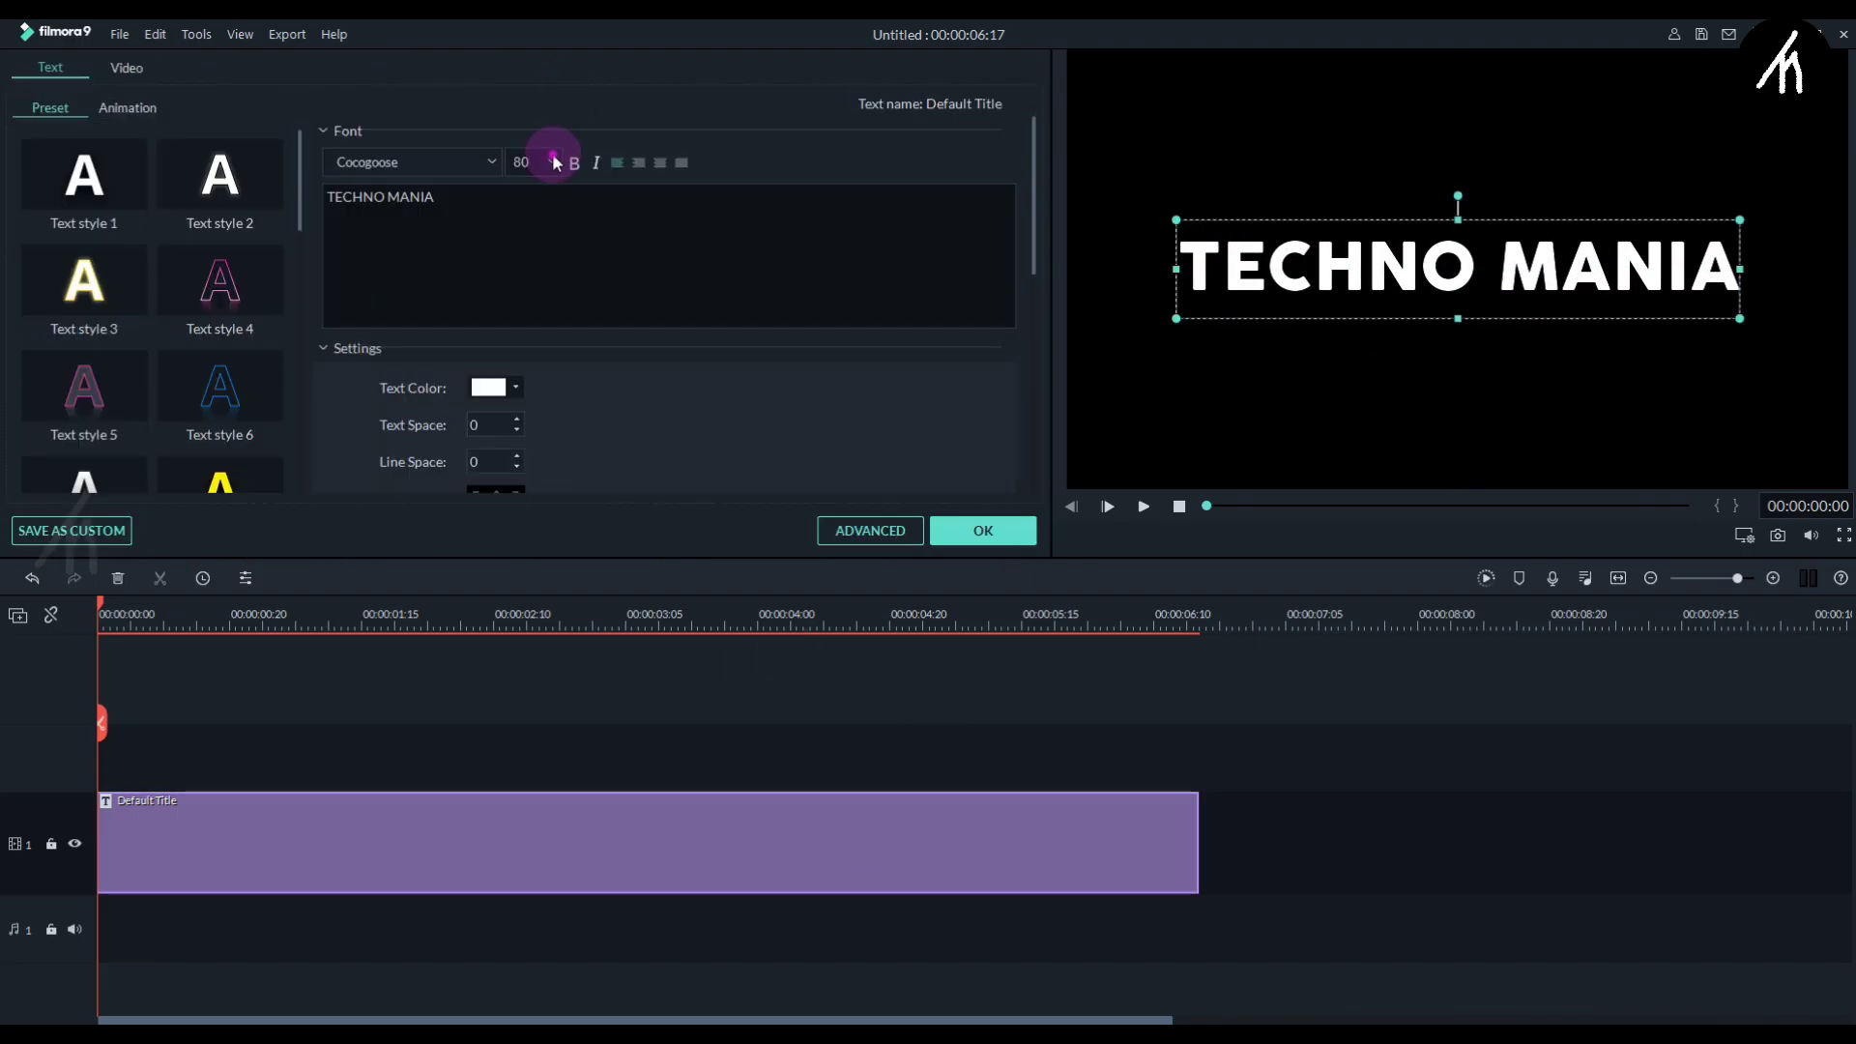
Set the title's font size to 56, apply it, and export the title.
left_click(552, 153)
key("Up")
key("Up")
key("Up")
key("Up")
key("Up")
key("Up")
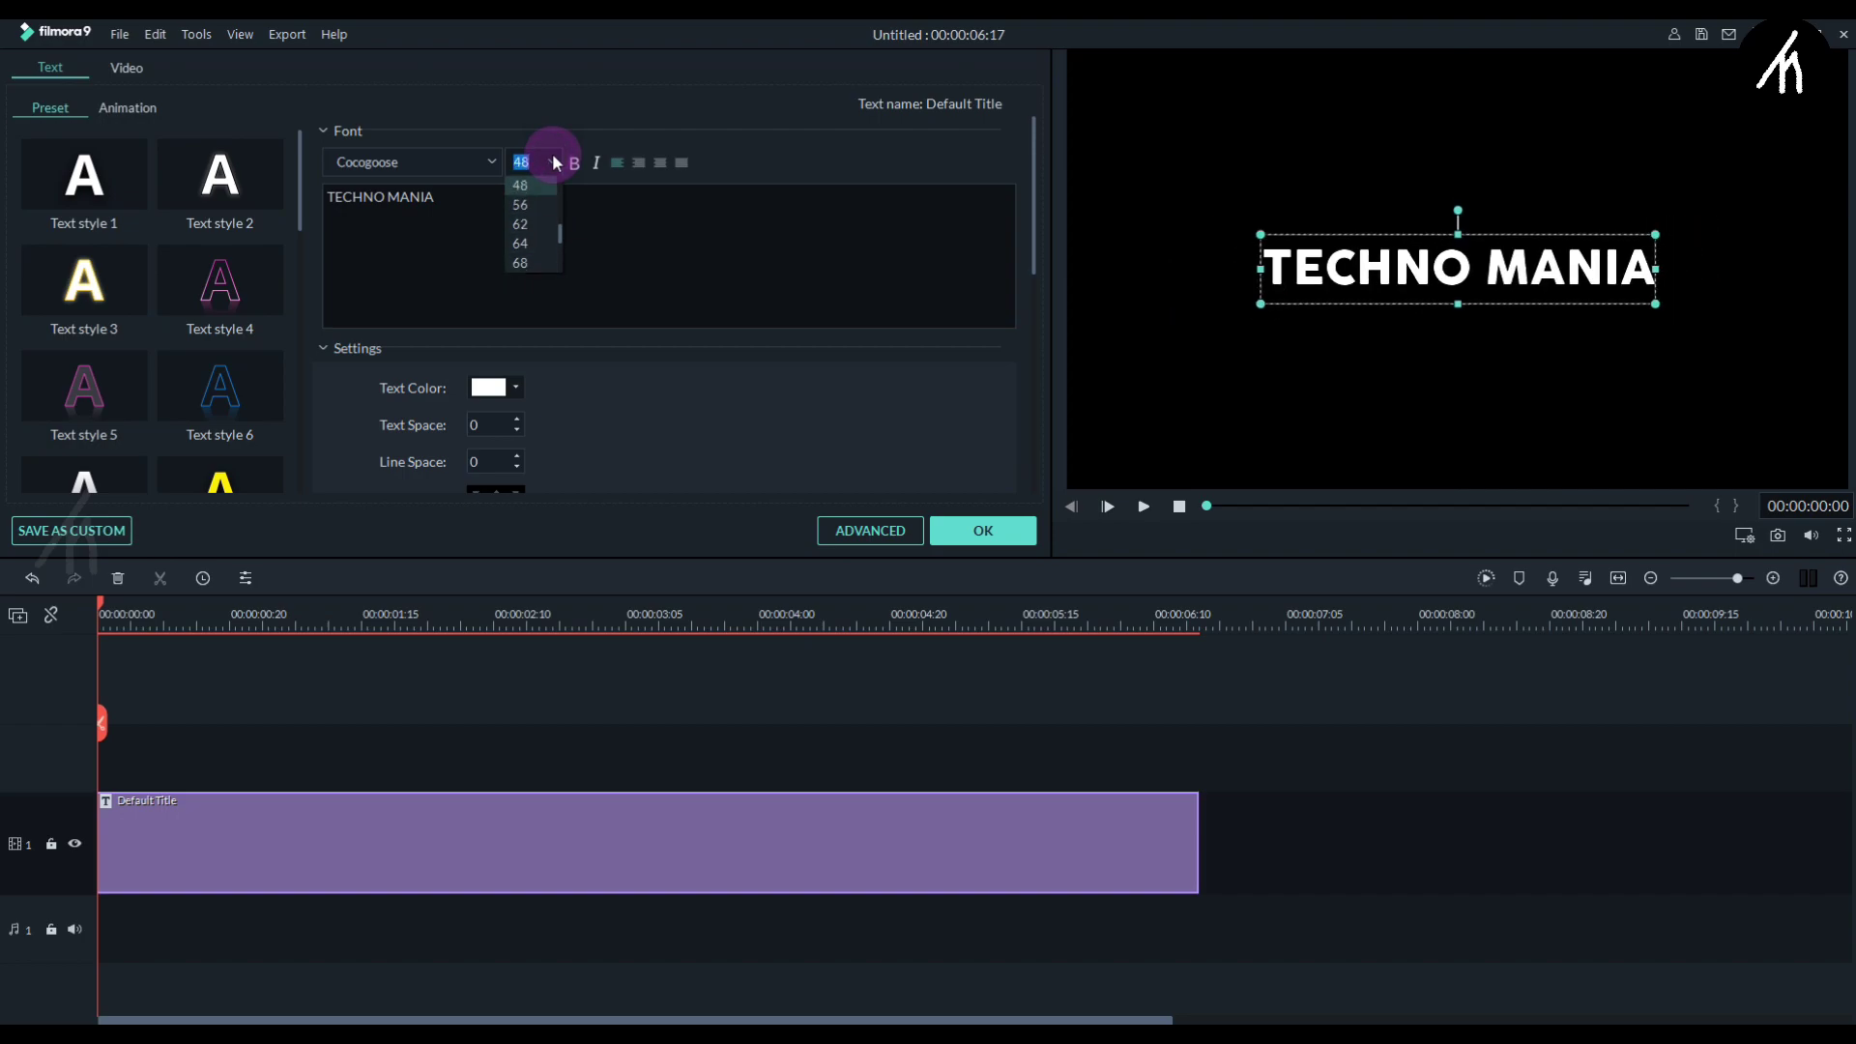
key("Down")
left_click(698, 249)
left_click(971, 514)
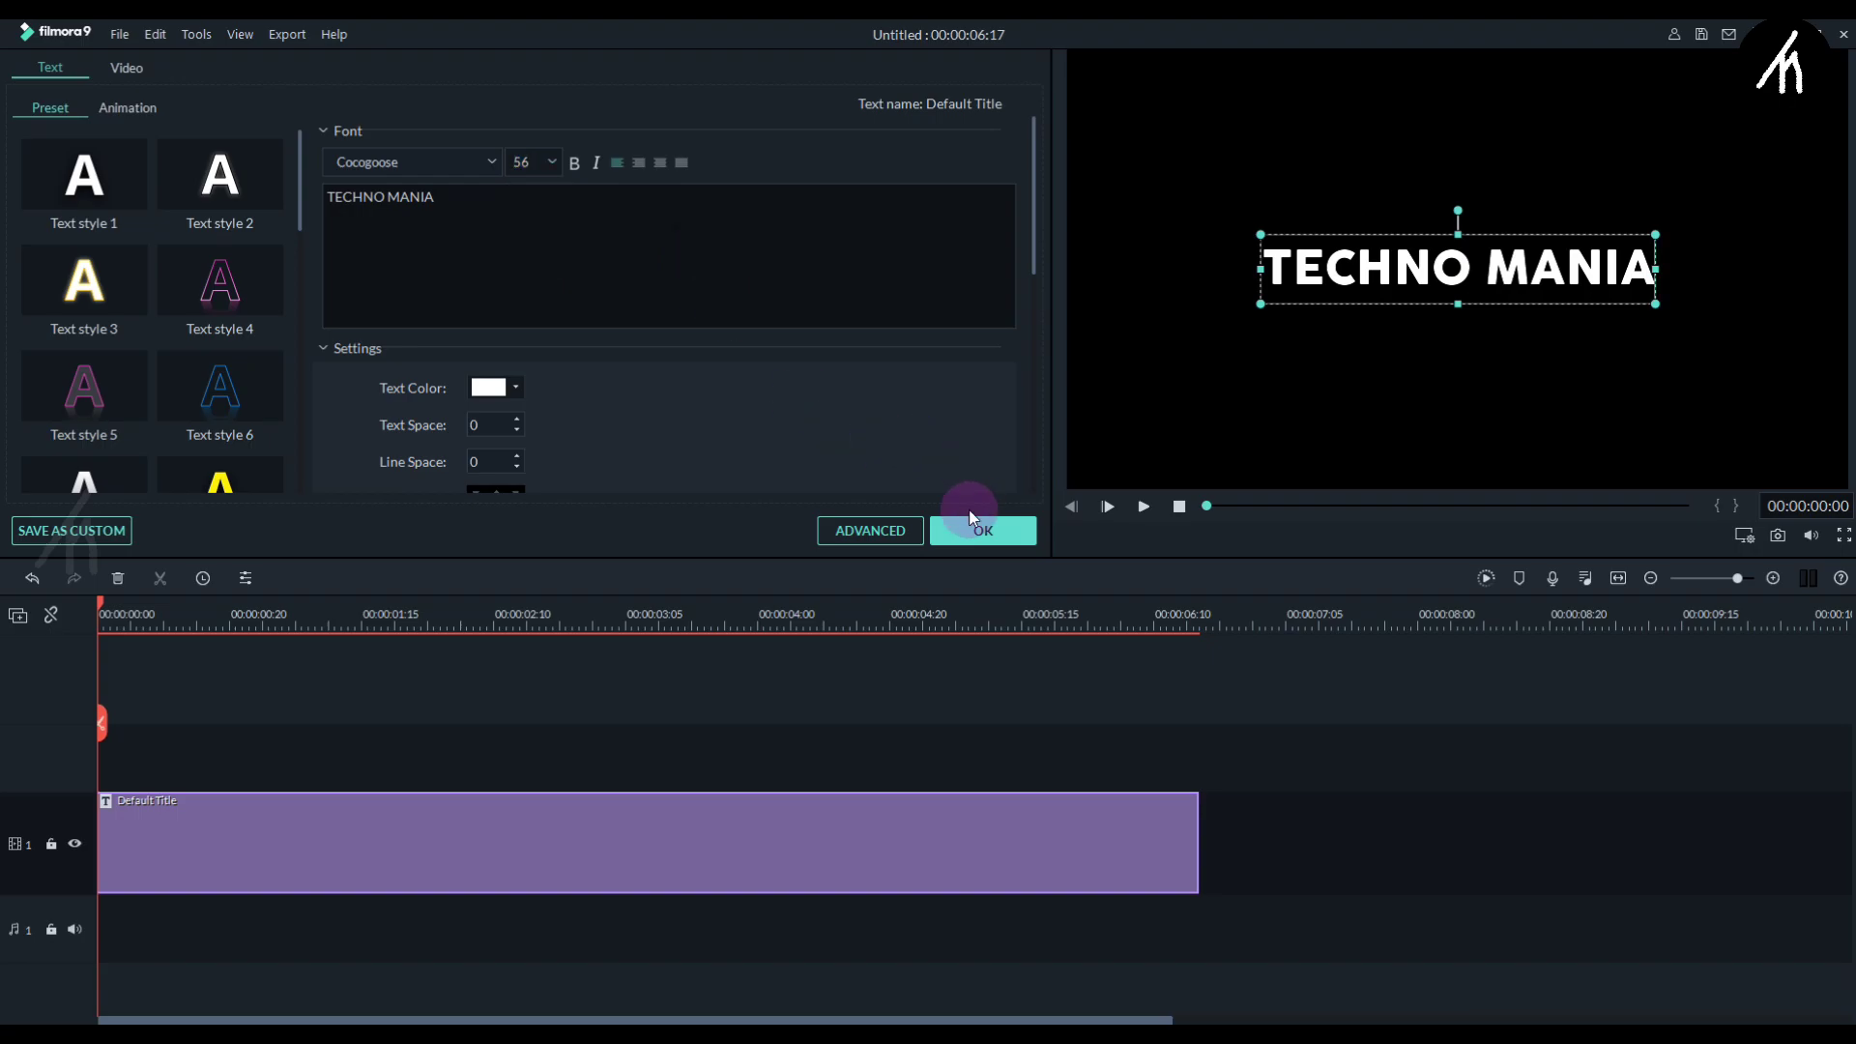
left_click(1000, 83)
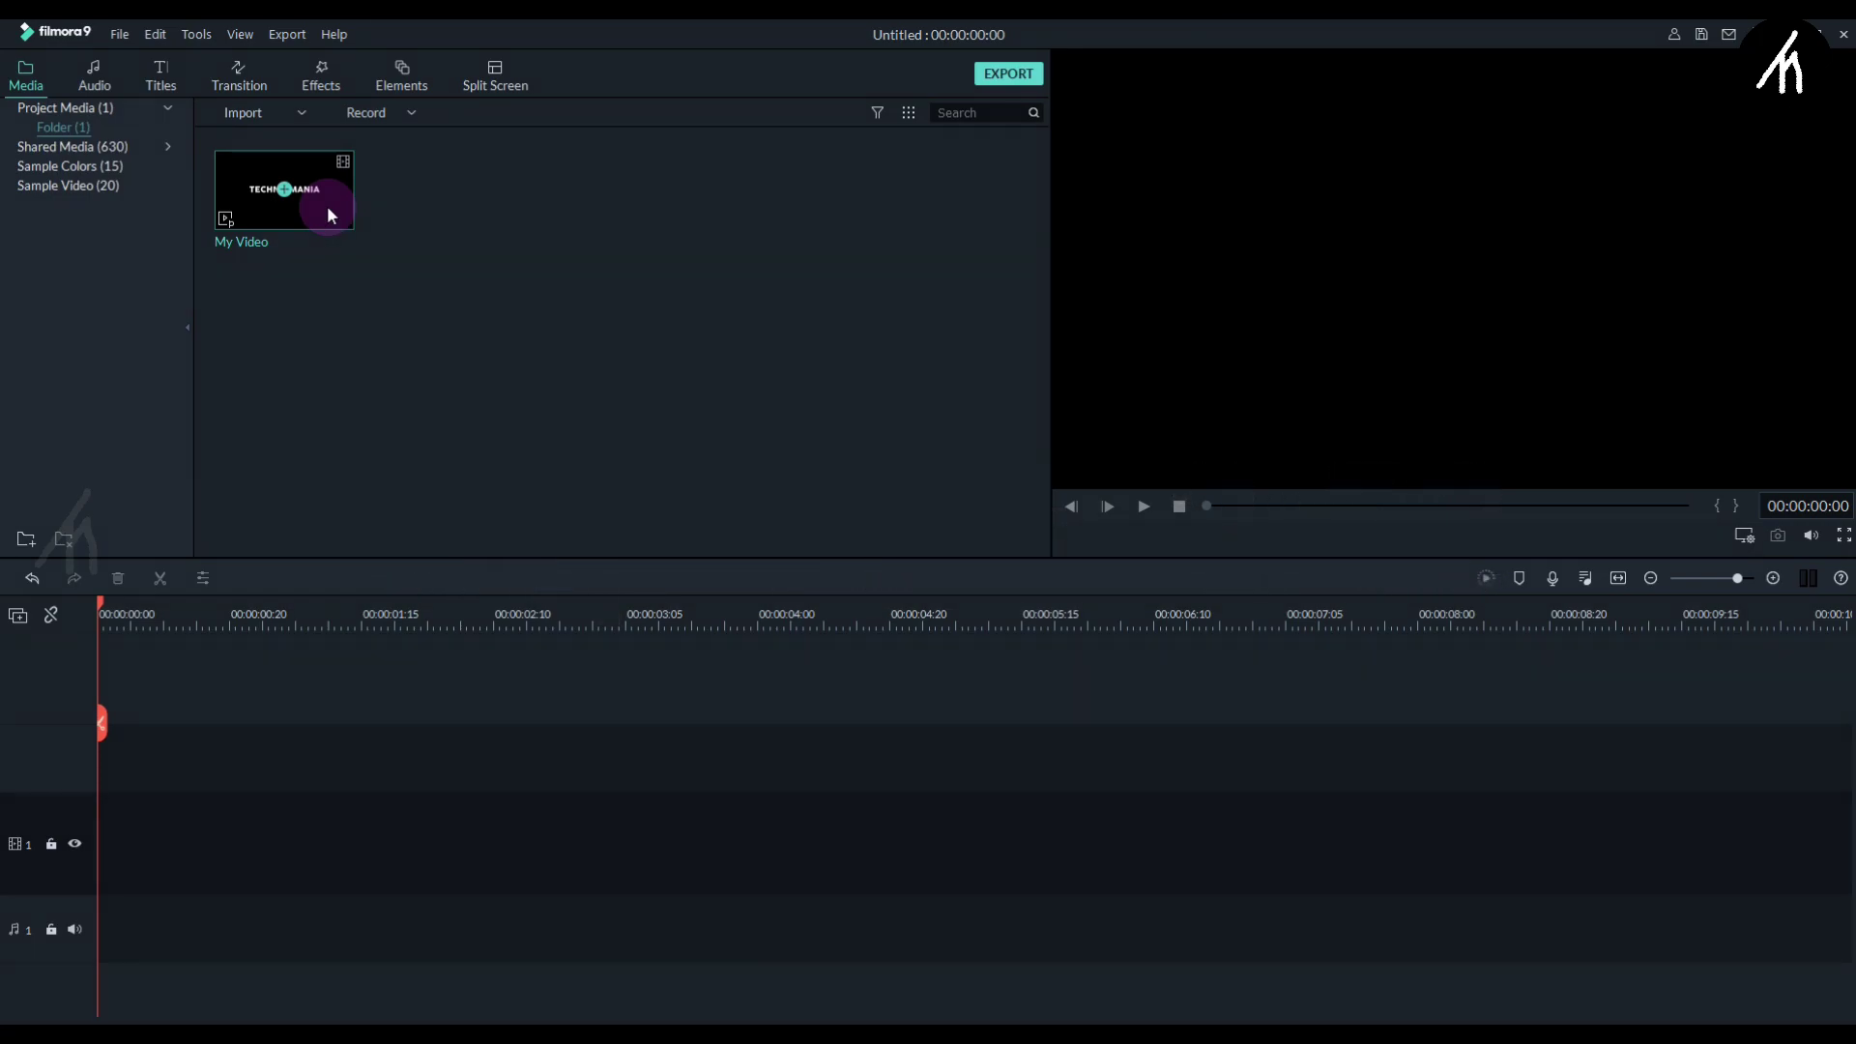
Put My Video on track 1, resolve the frame-rate prompt, and paste a copy.
left_click_drag(327, 205, 111, 810)
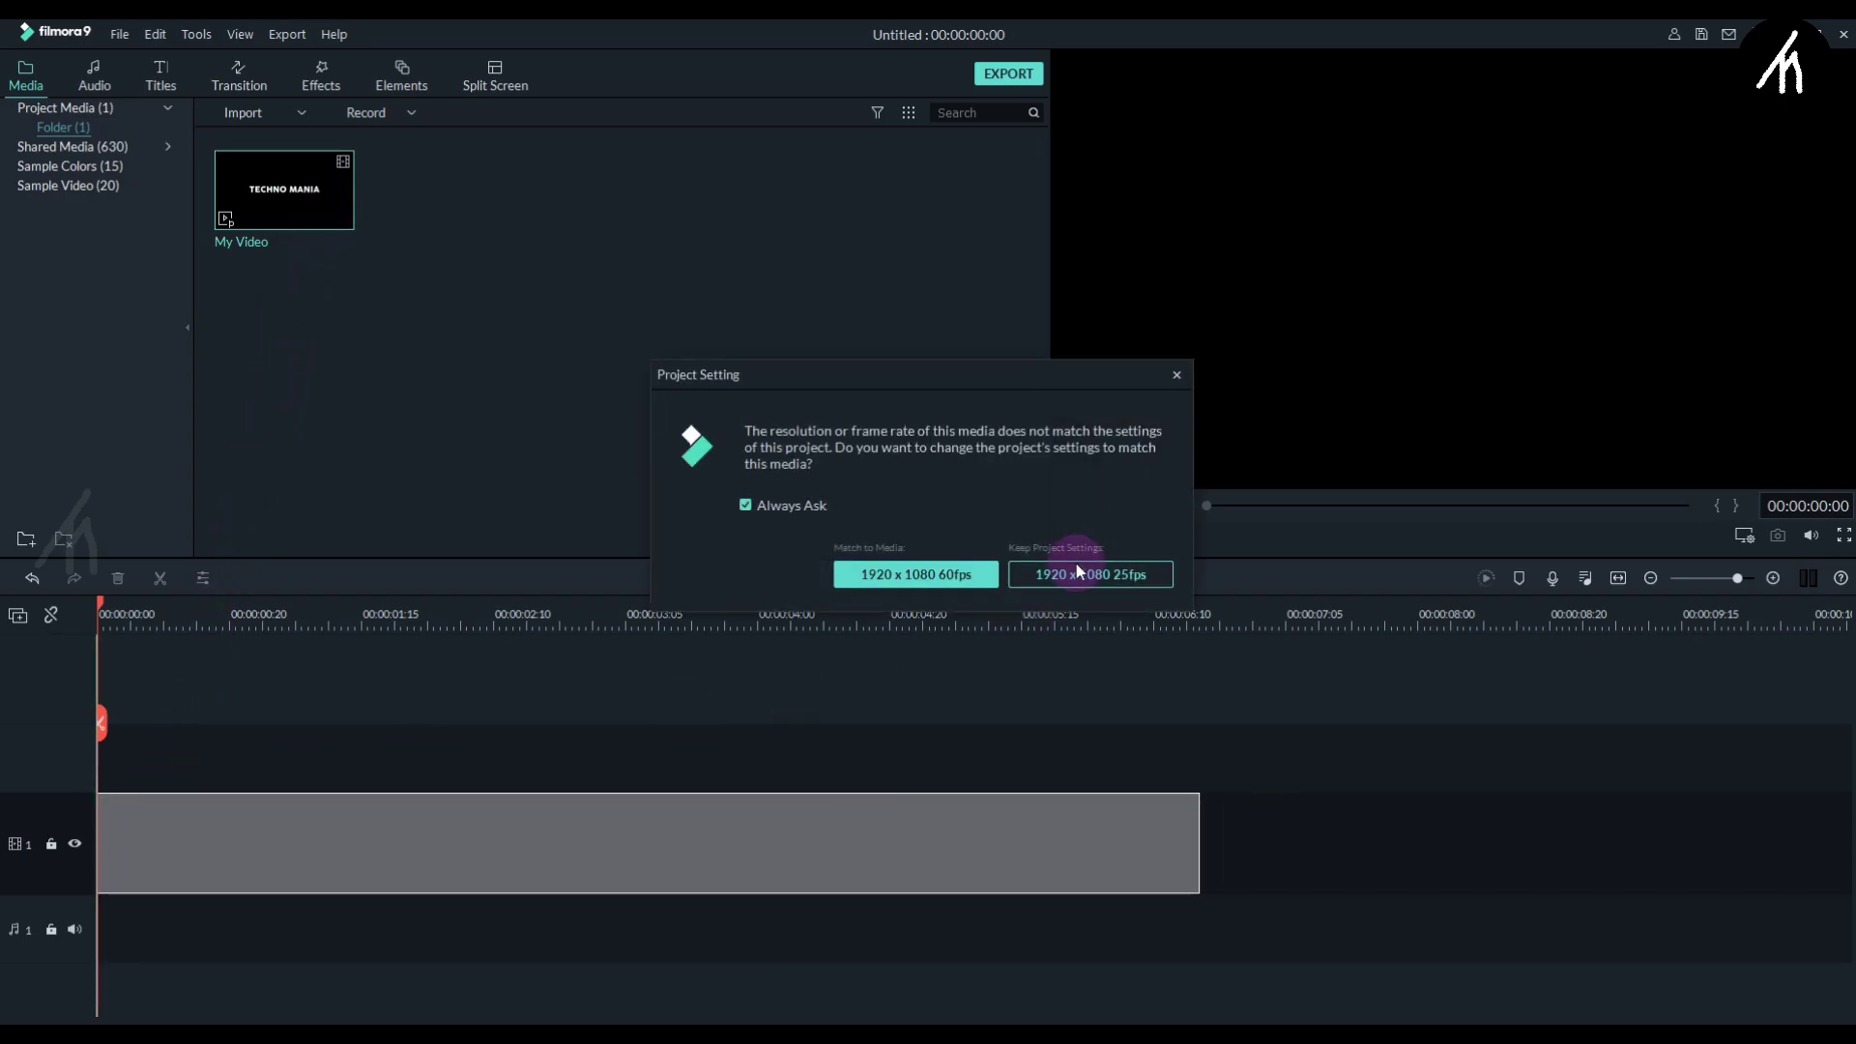
left_click(930, 573)
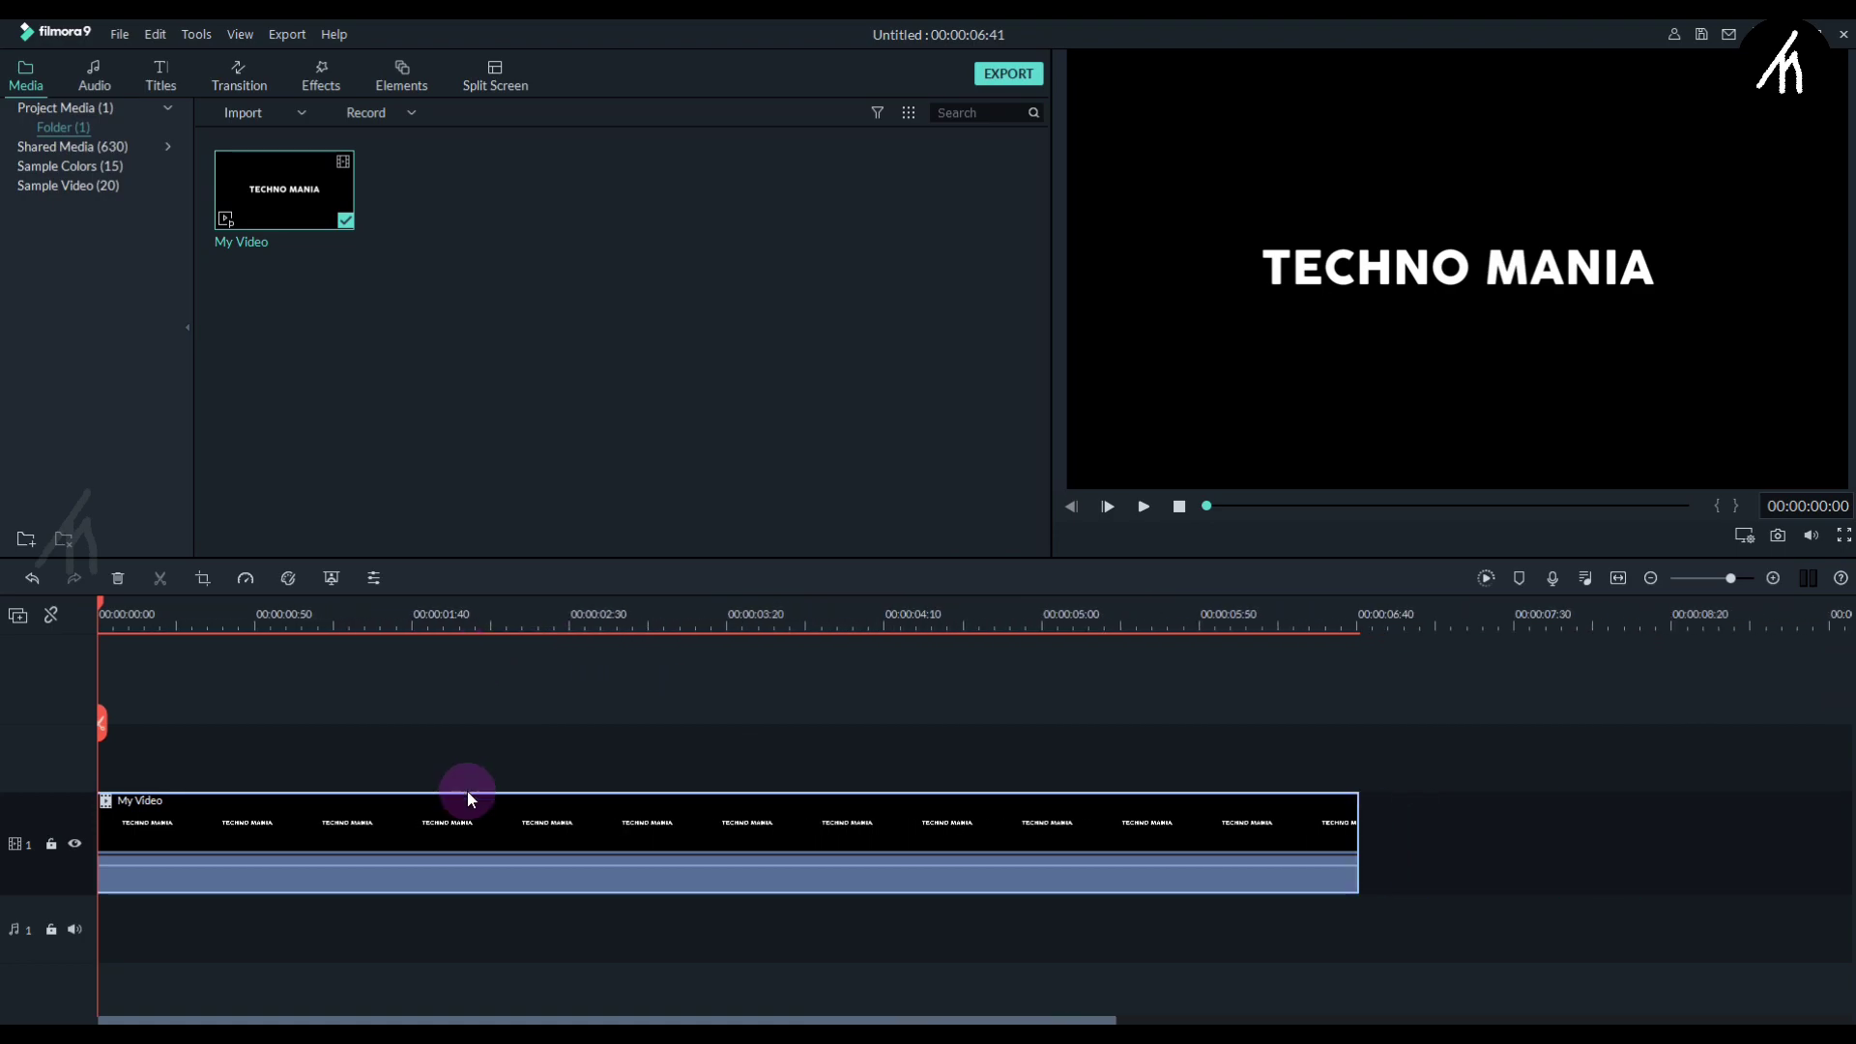
right_click(468, 810)
left_click(527, 224)
left_click(1450, 622)
key("ctrl+v")
Move the copy onto track 2 at 00:00 and select it.
left_click_drag(832, 830, 60, 728)
left_click(394, 621)
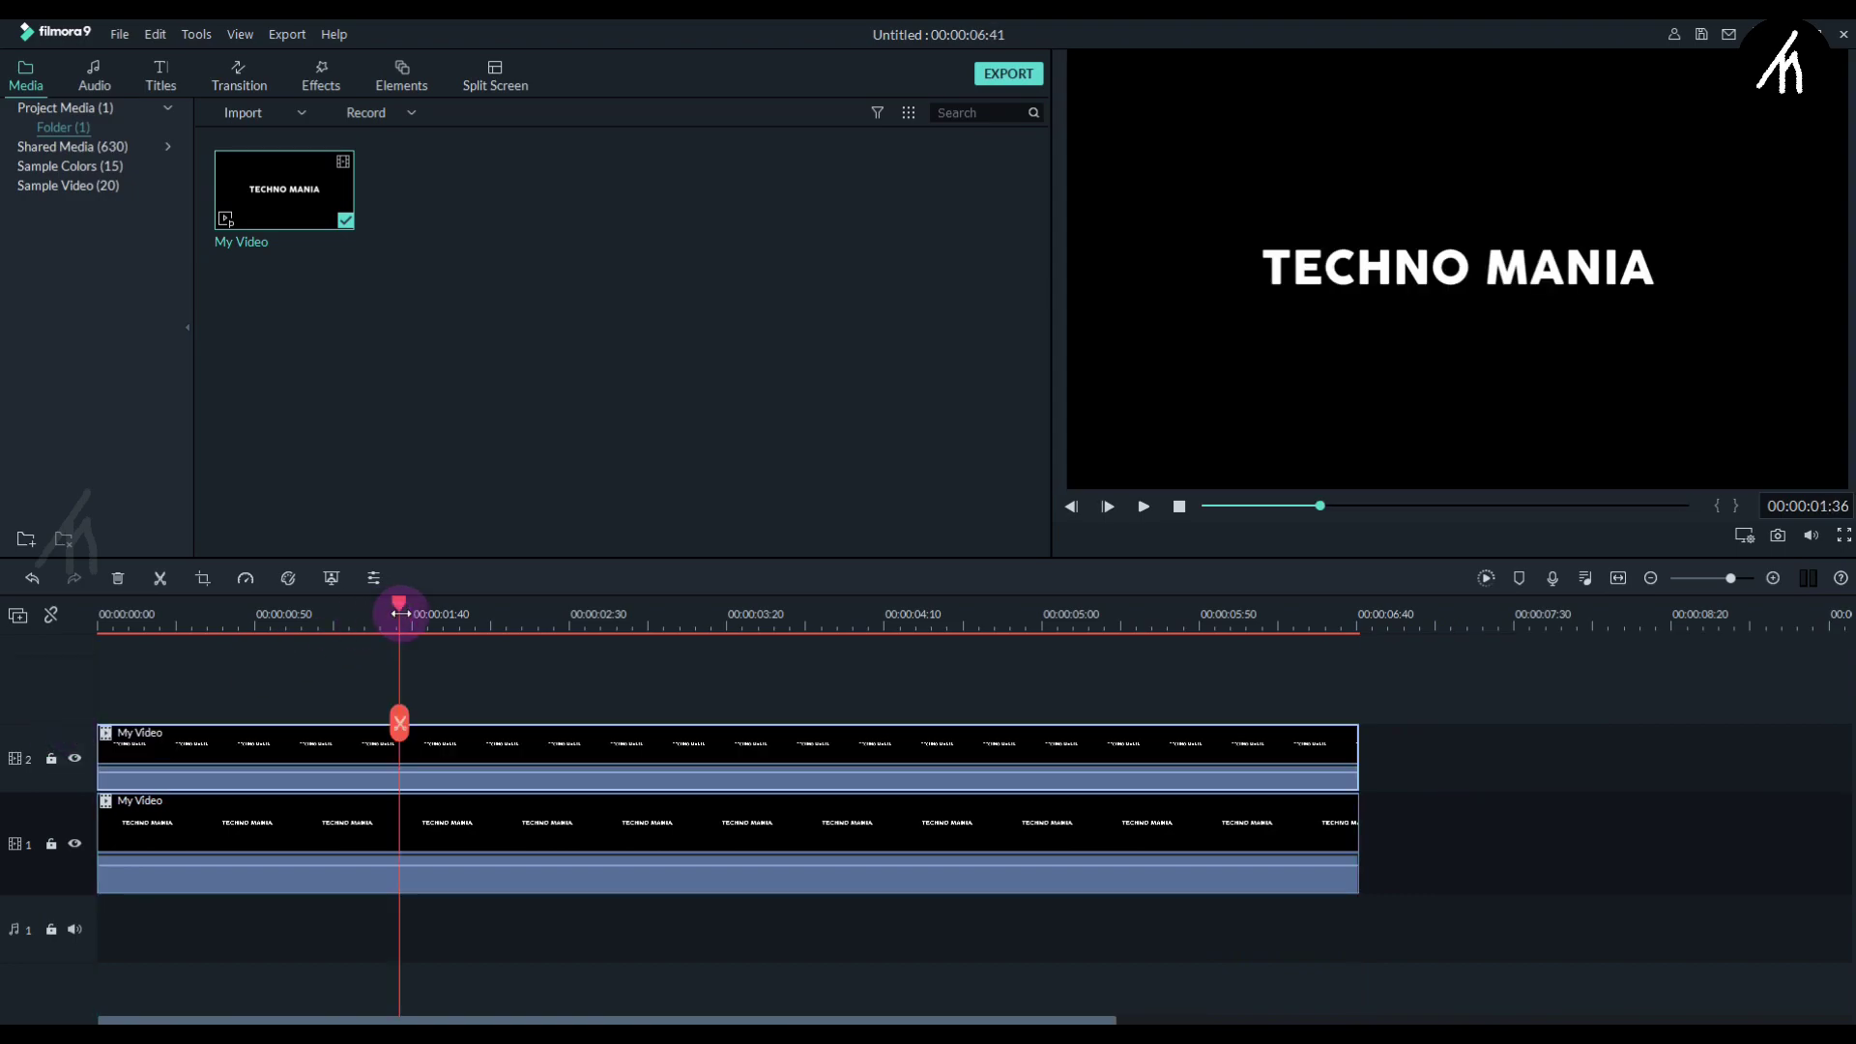
left_click(507, 752)
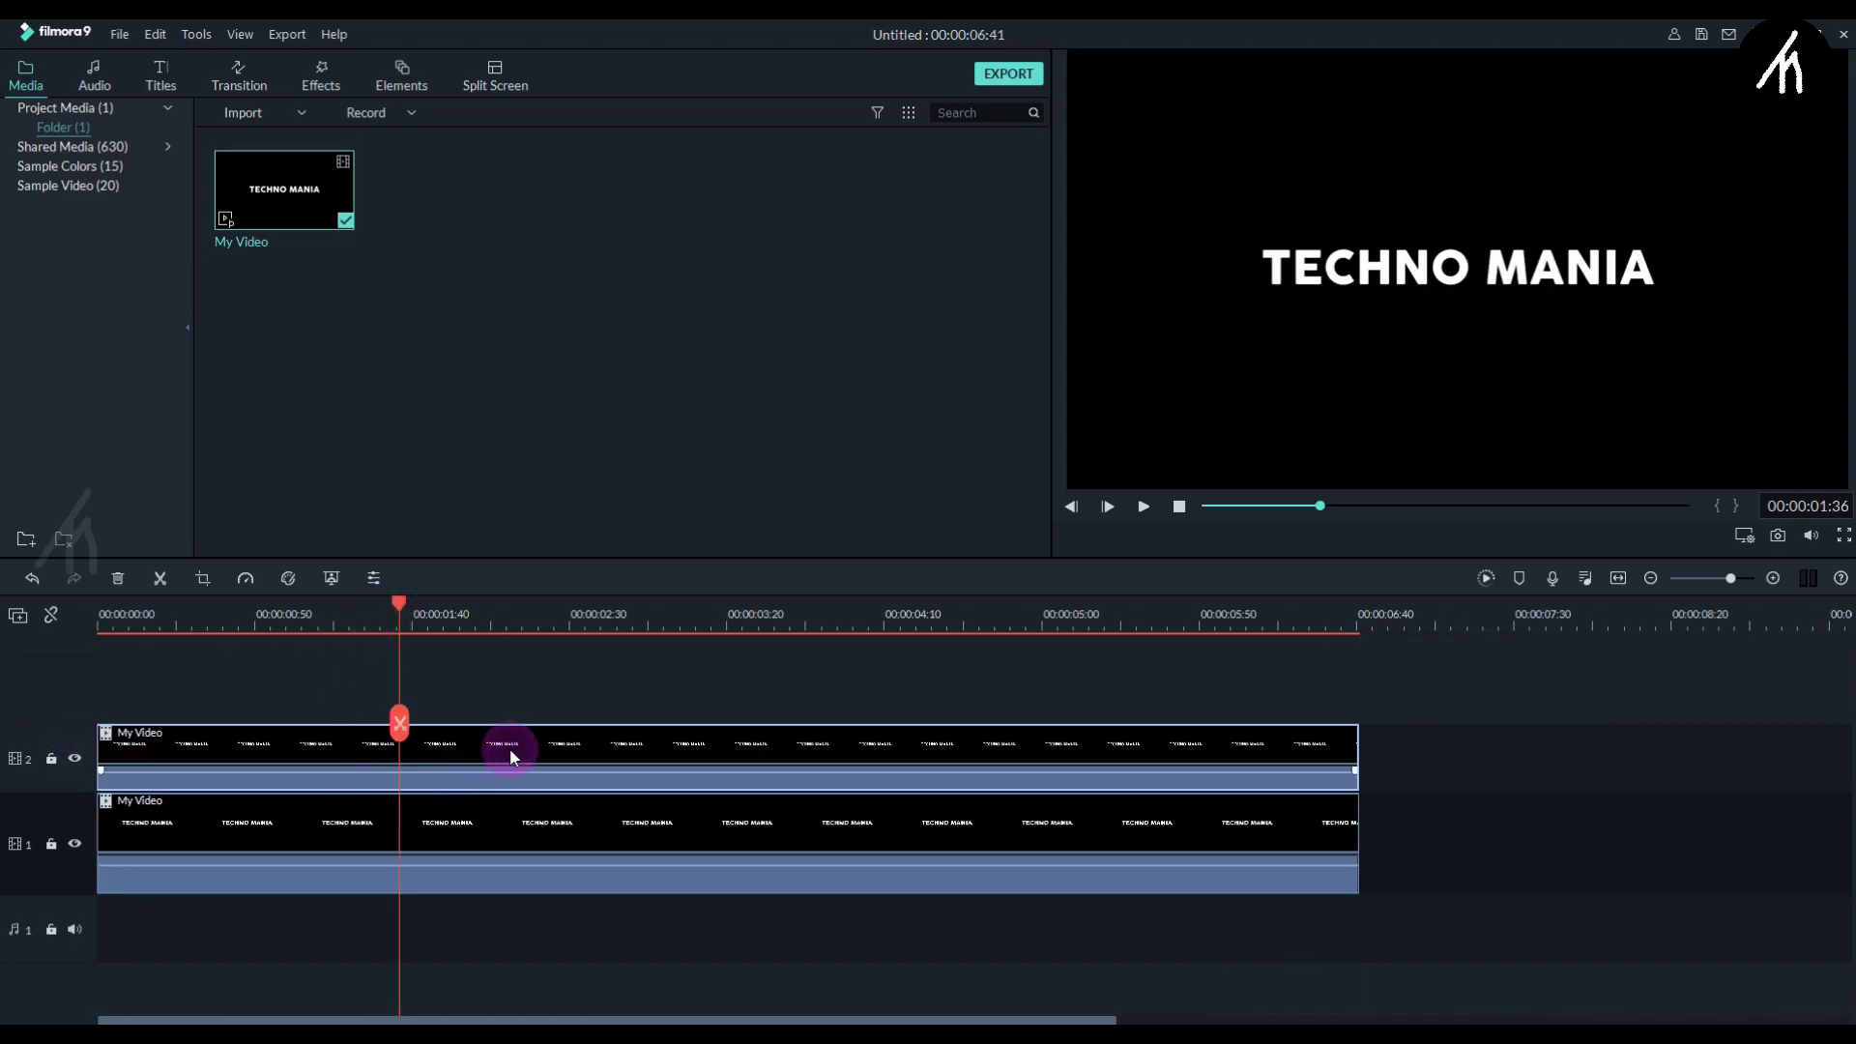
Give the upper copy Lighten blending and squash it flat beneath TECHNO MANIA.
double_click(512, 756)
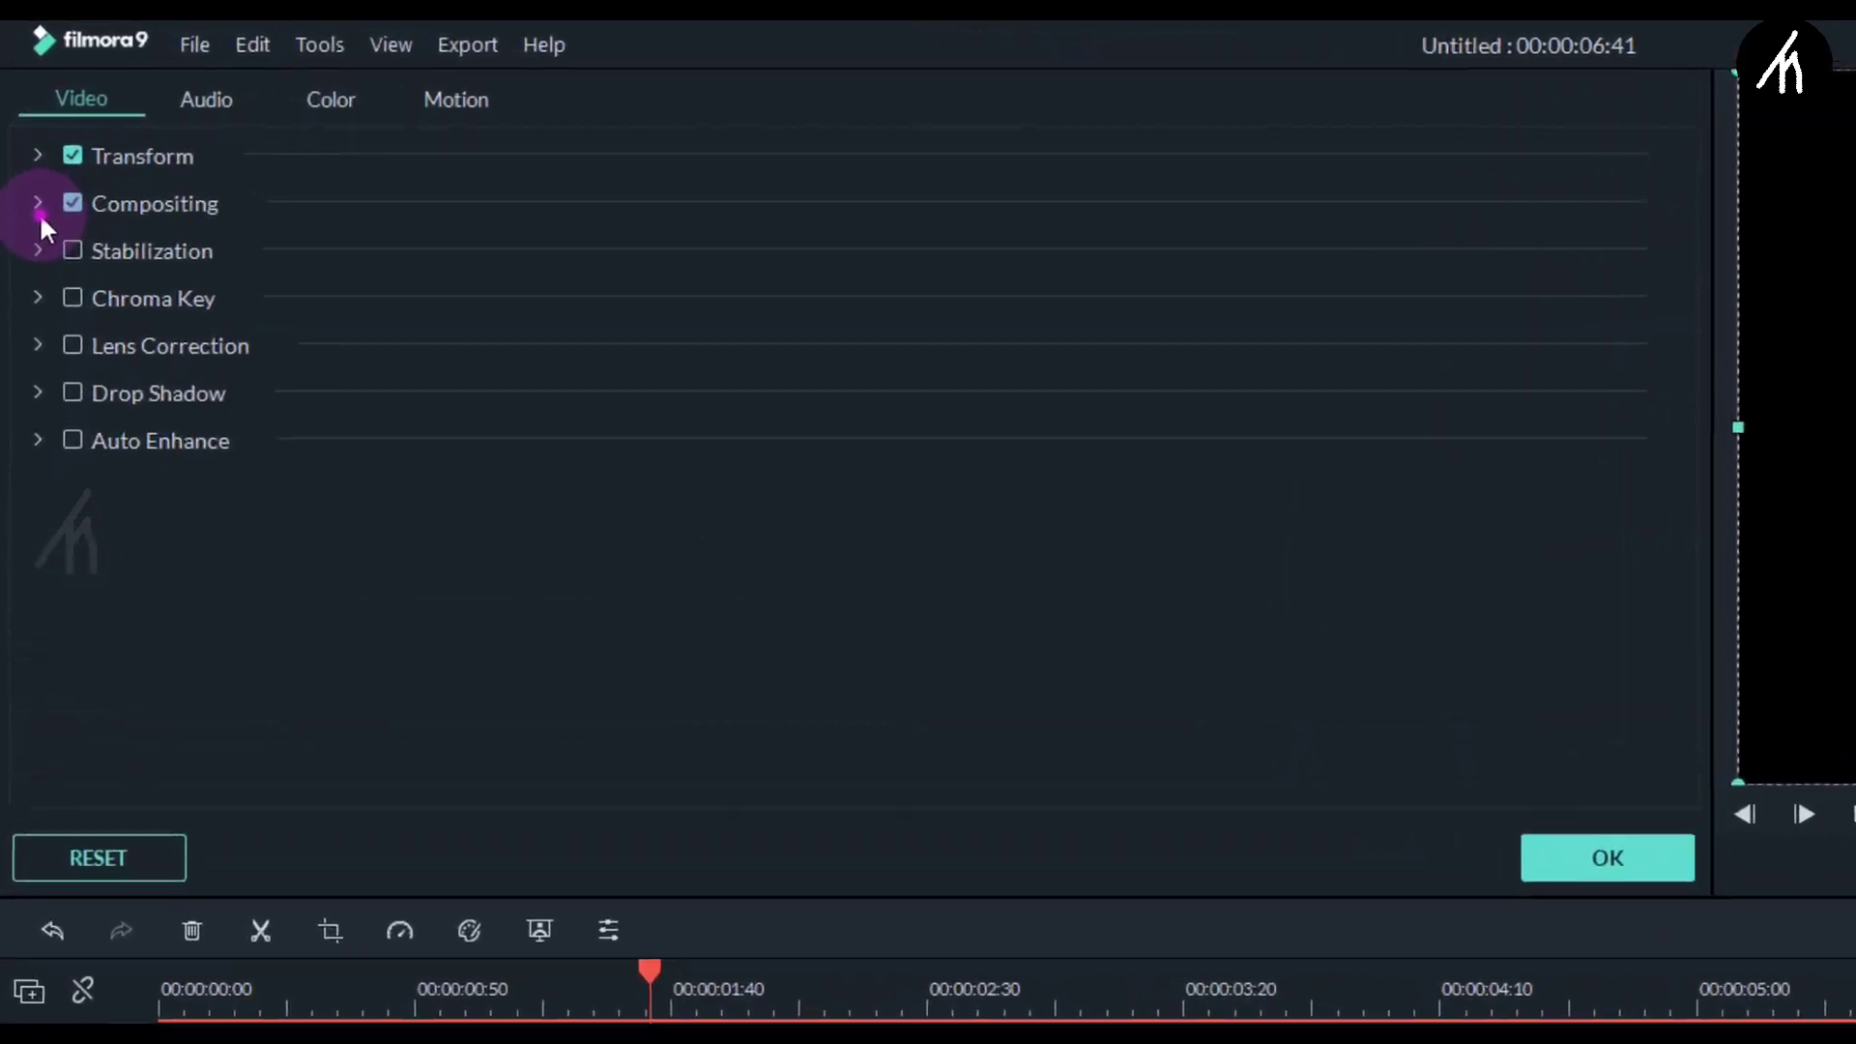
left_click(38, 214)
left_click(821, 288)
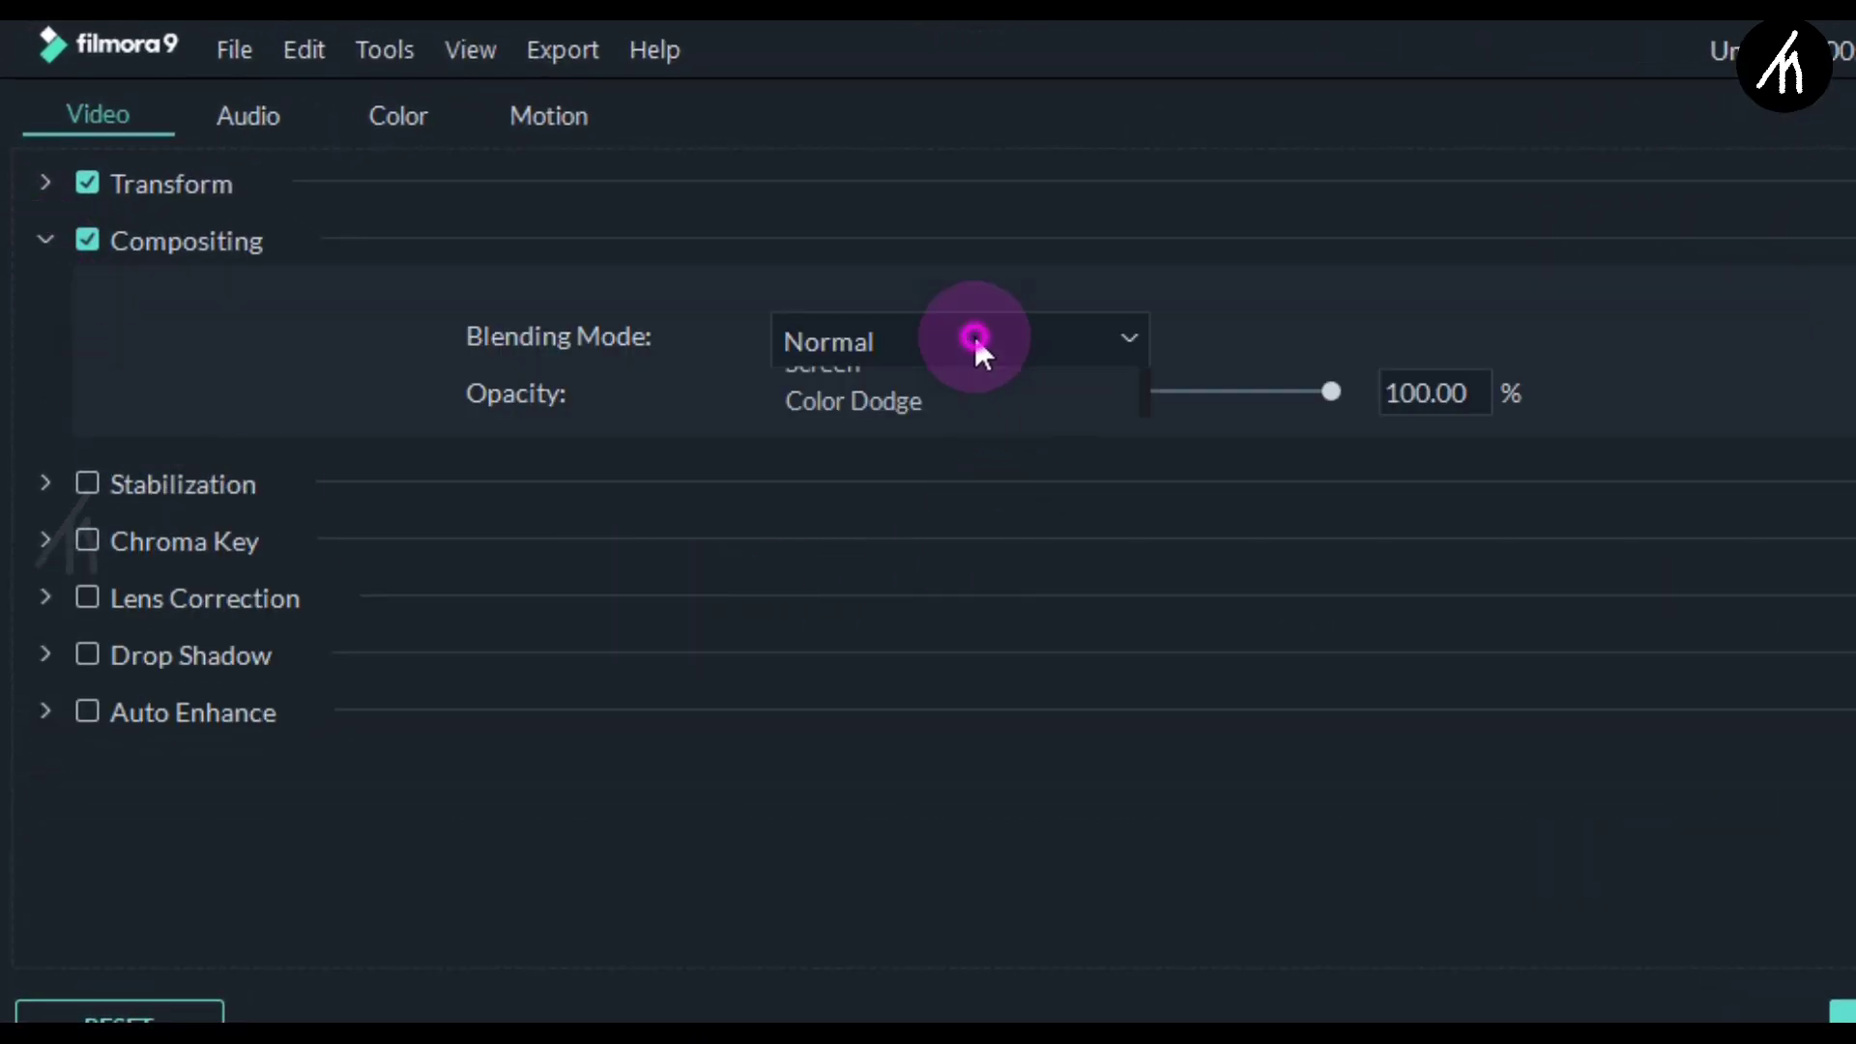
left_click(835, 571)
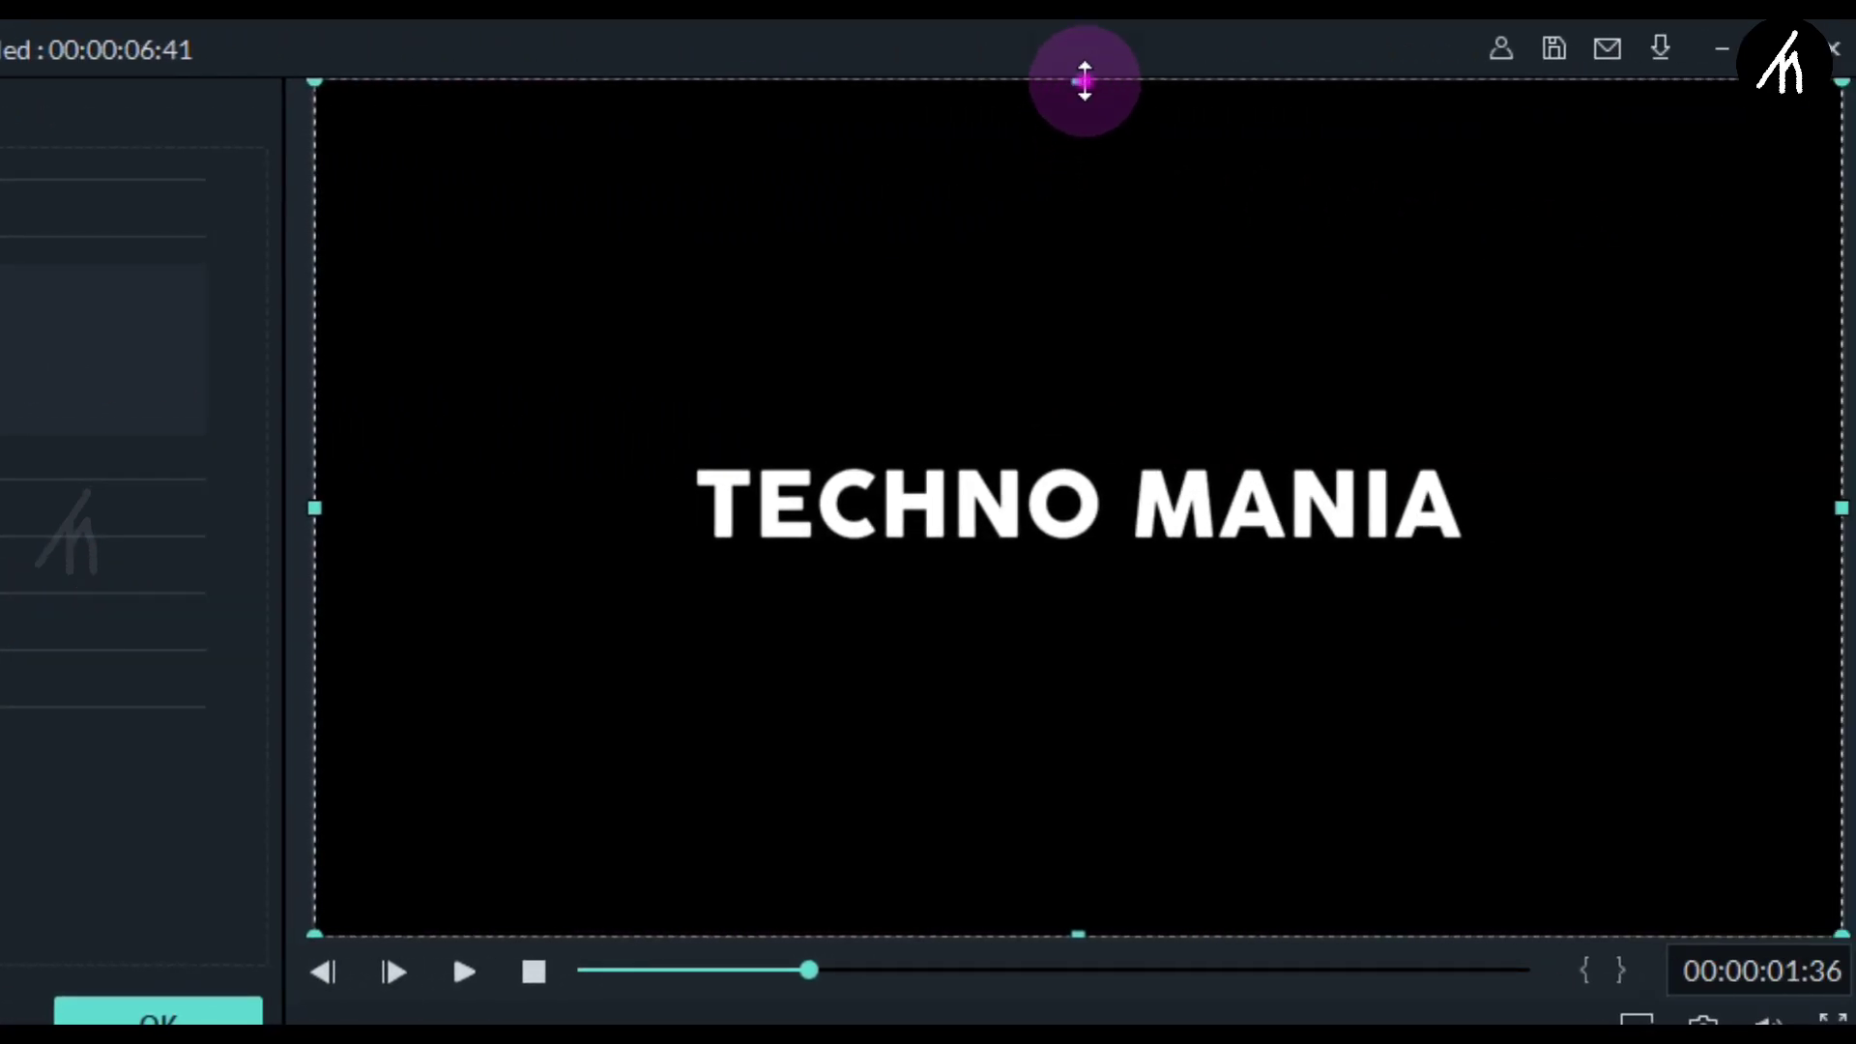
left_click_drag(1084, 81, 1206, 498)
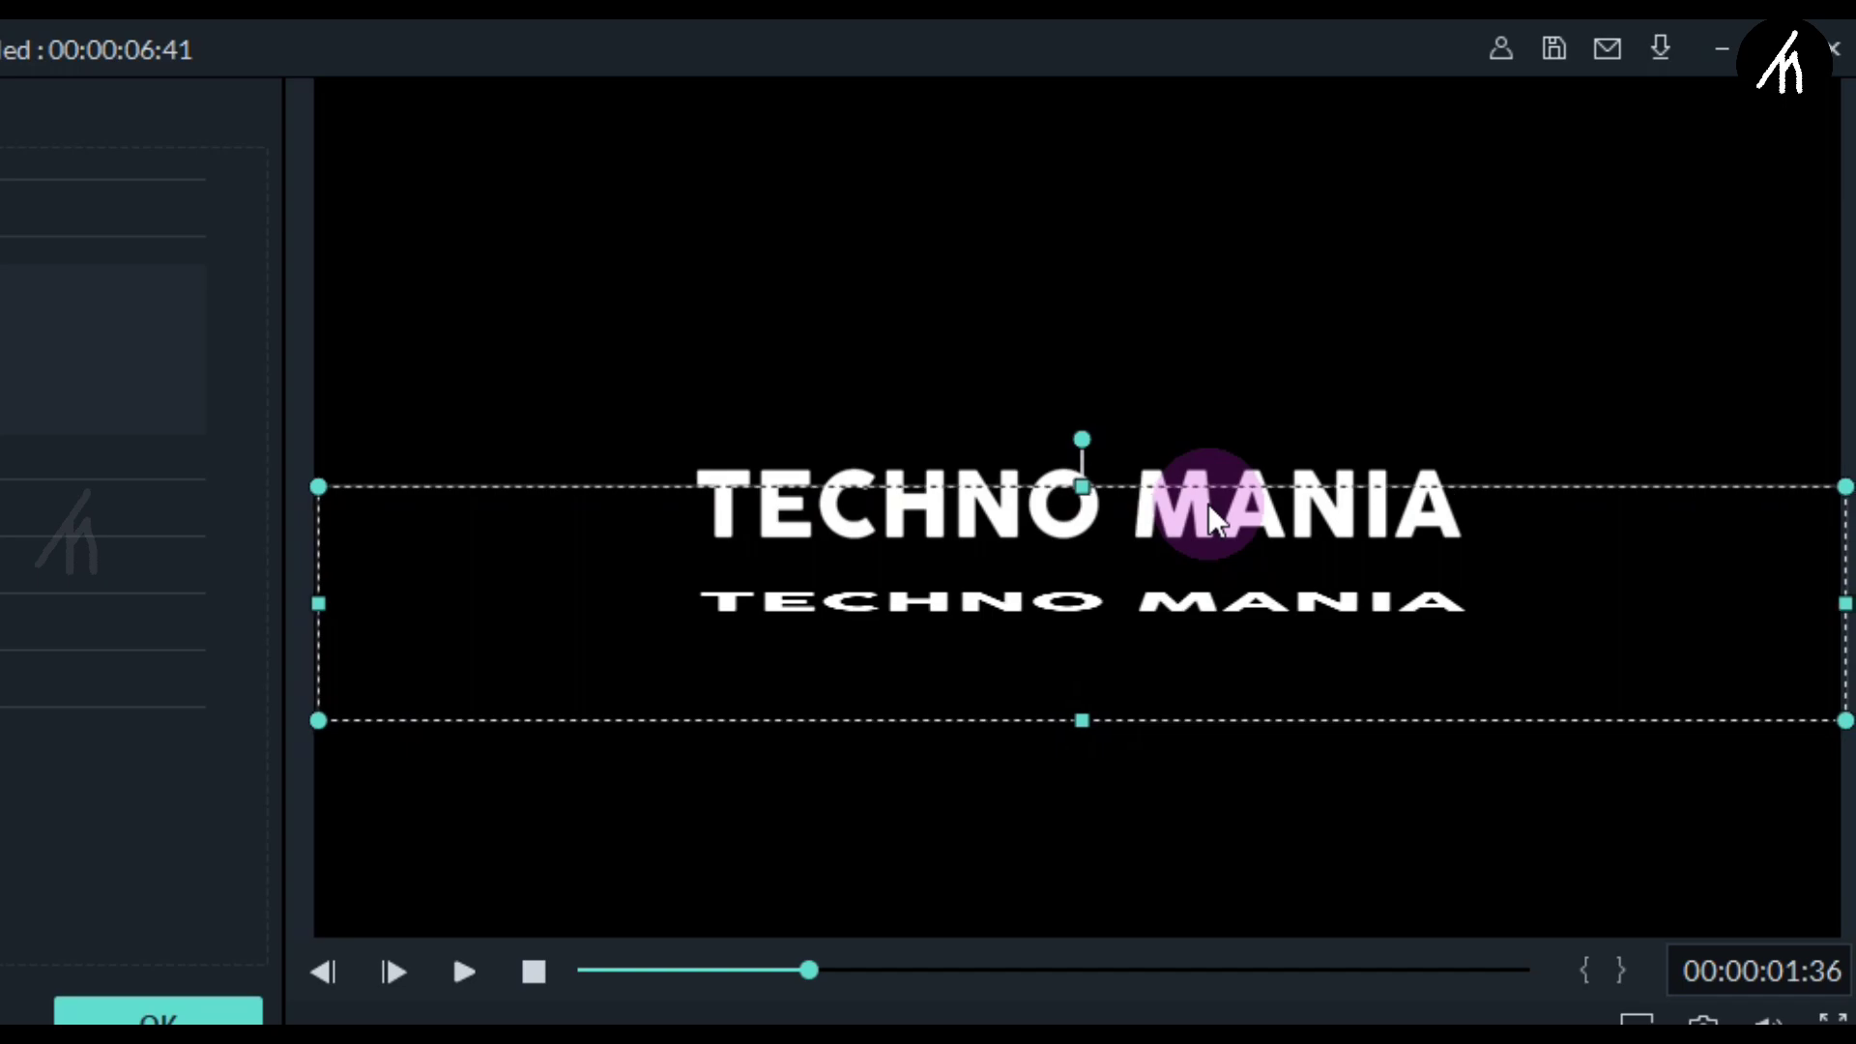
left_click_drag(1107, 537, 1107, 536)
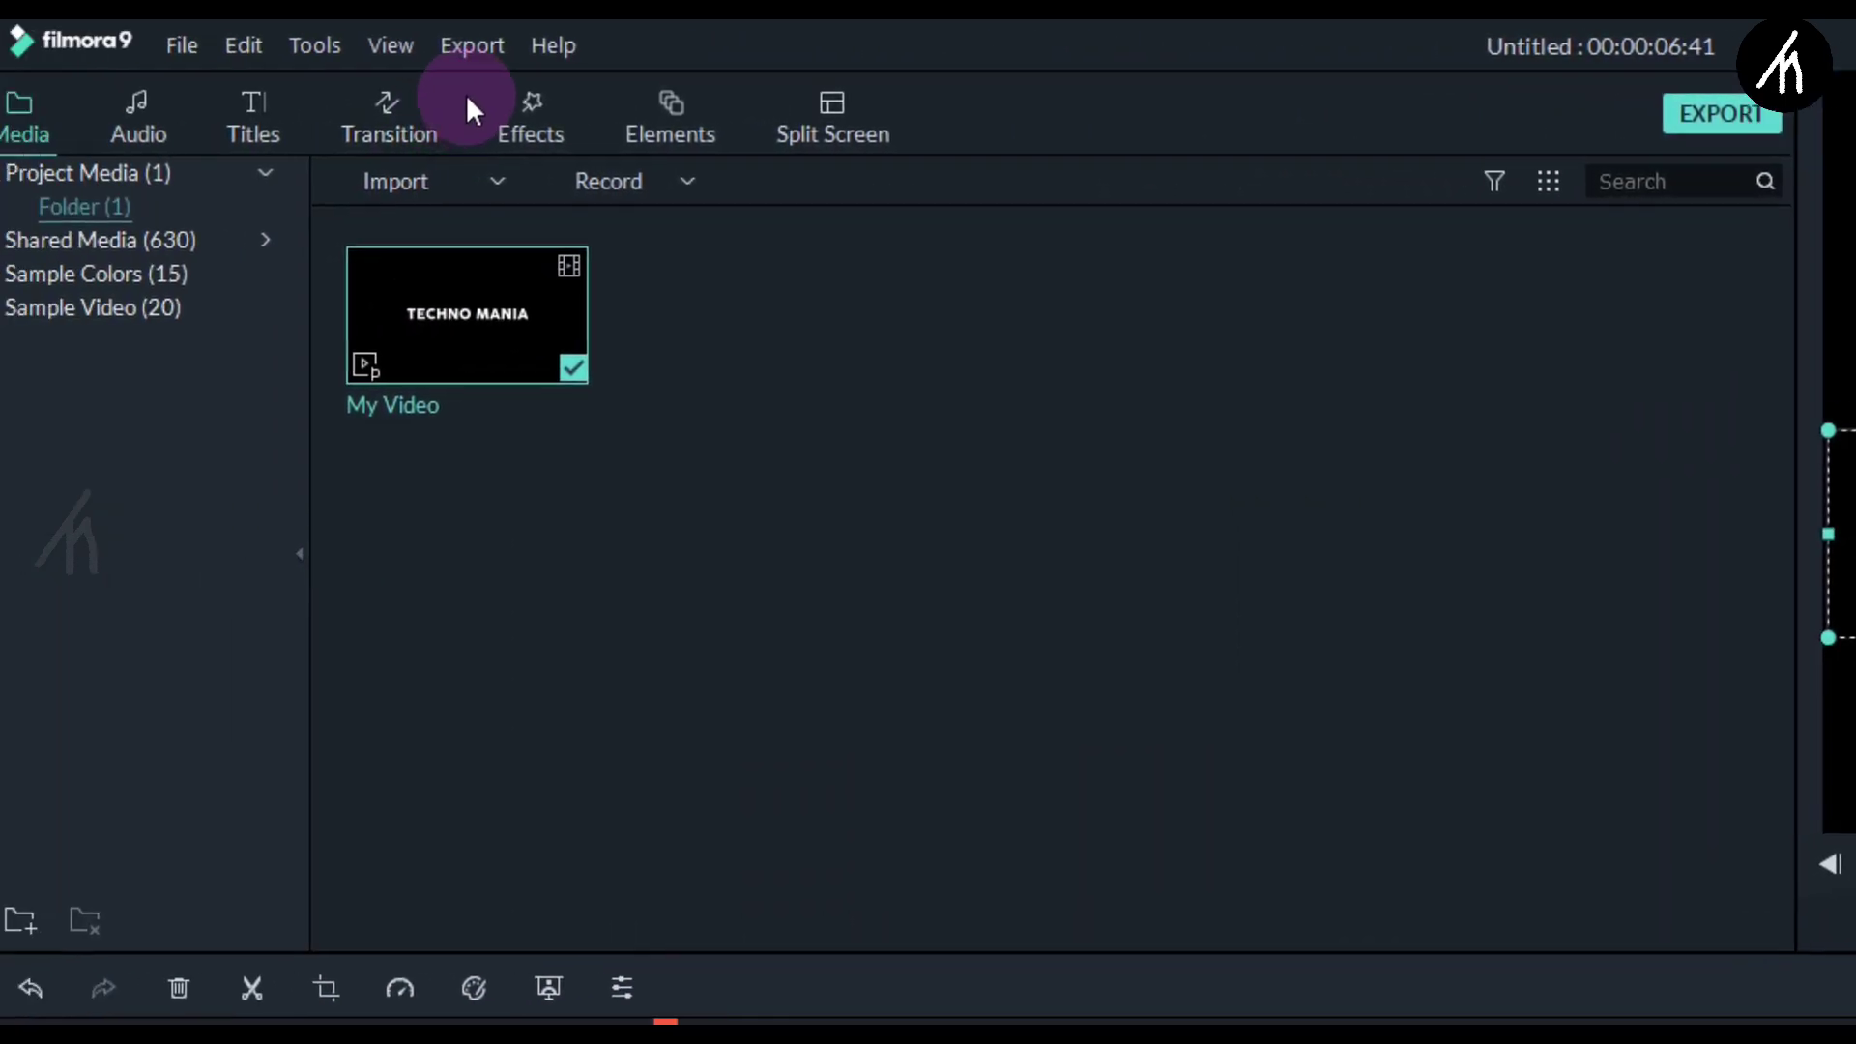
Apply the Square Blur effect, found by searching BLUR, to the upper My Video clip.
left_click(544, 106)
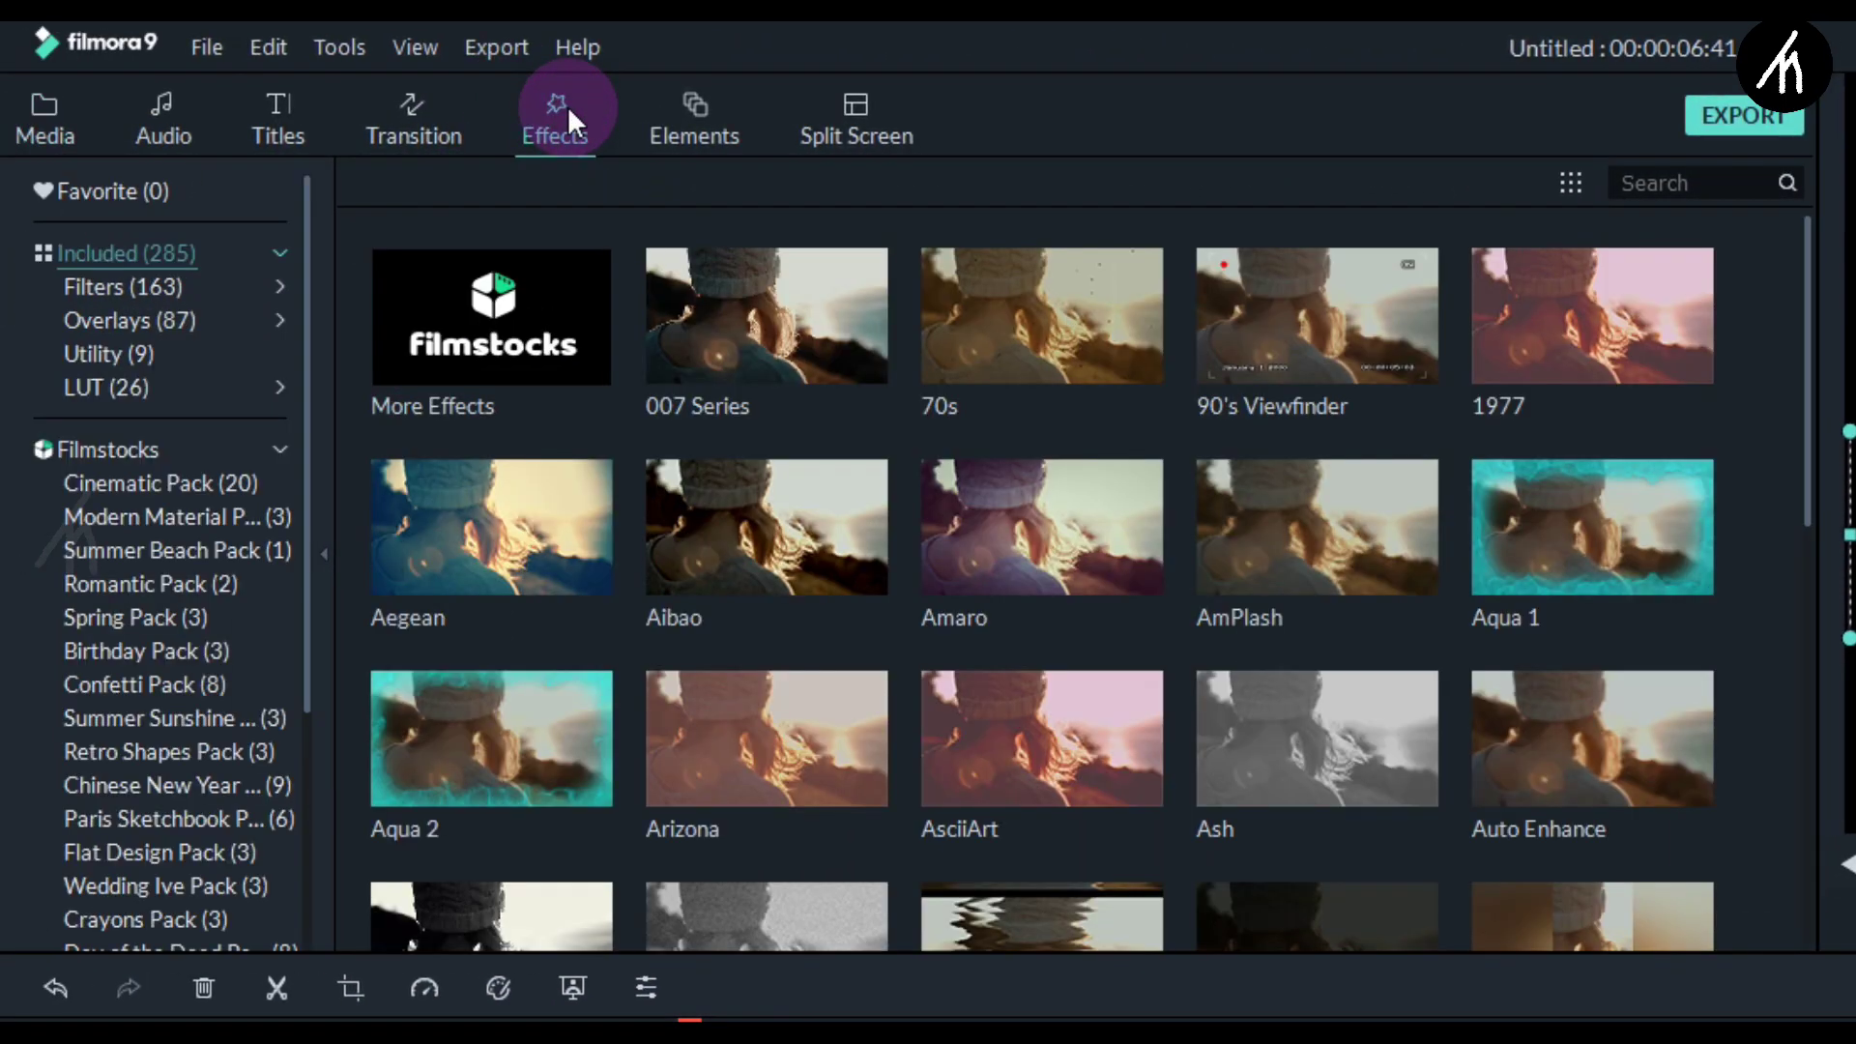
left_click(1649, 183)
type("BLUR")
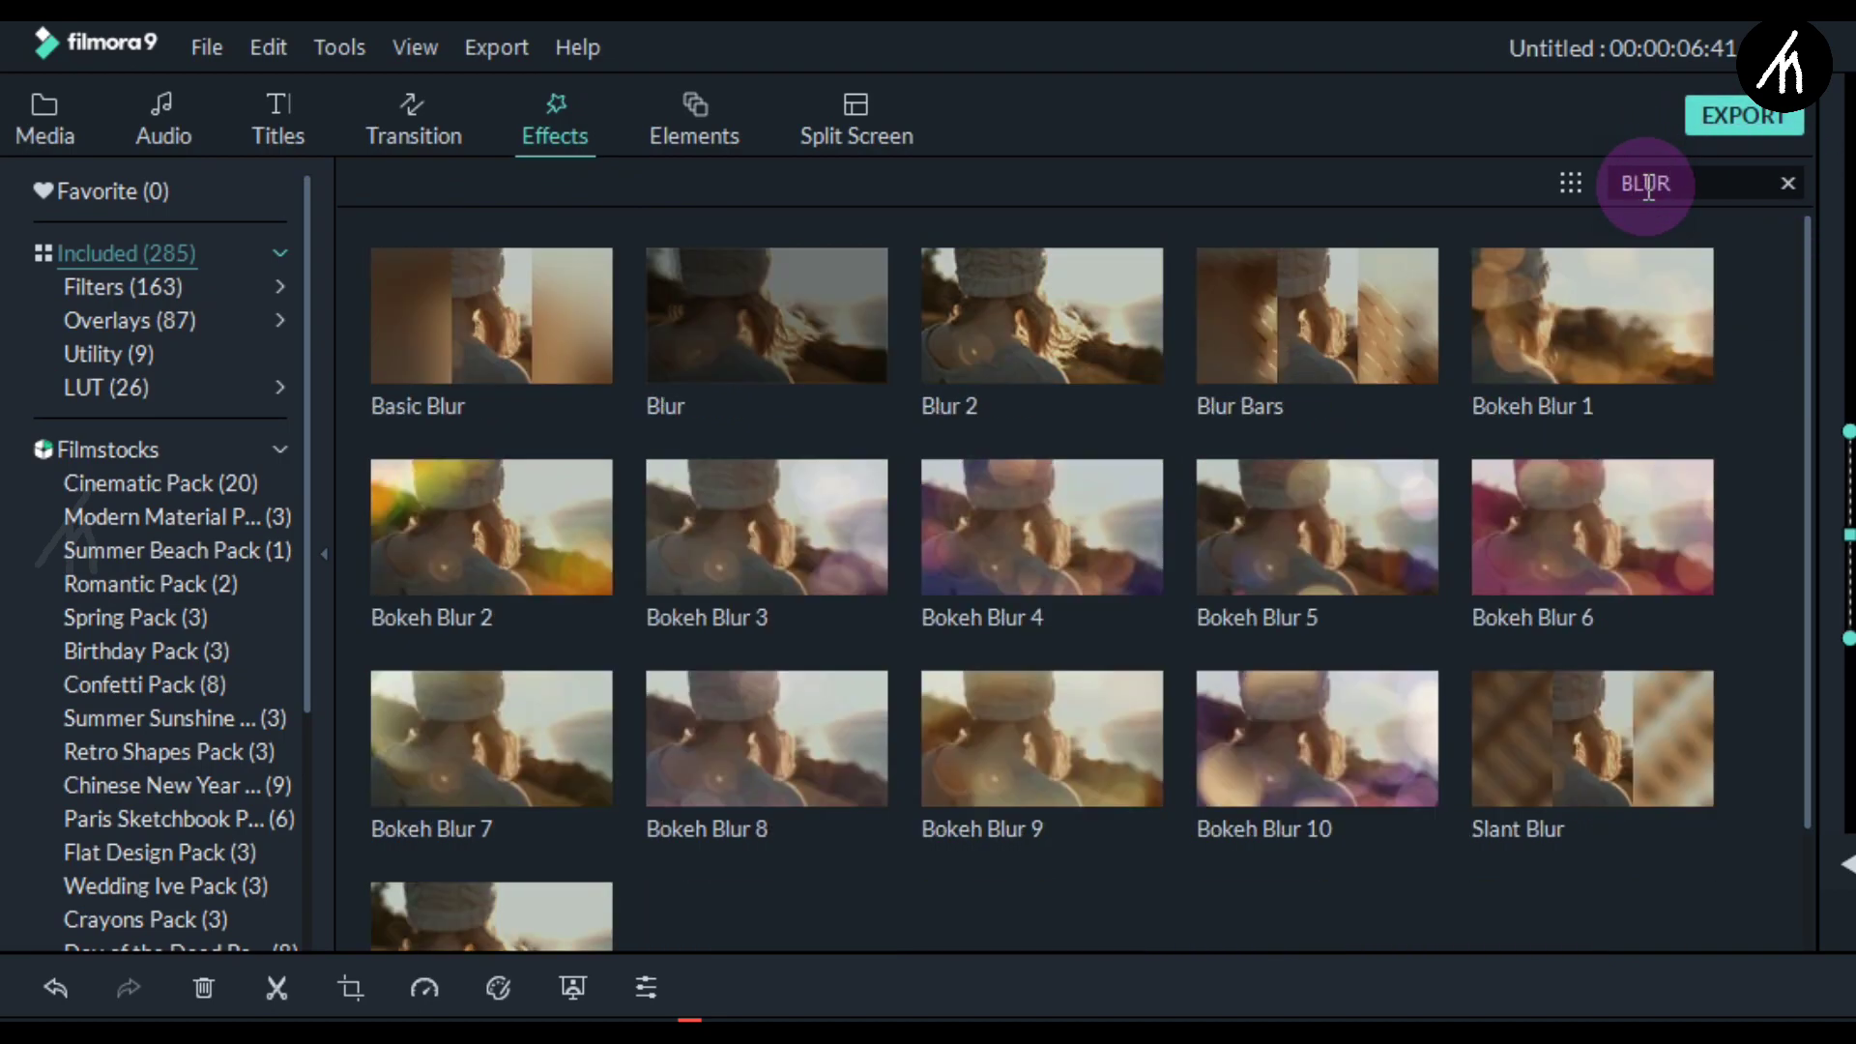
scroll(1056, 725, "down", 2)
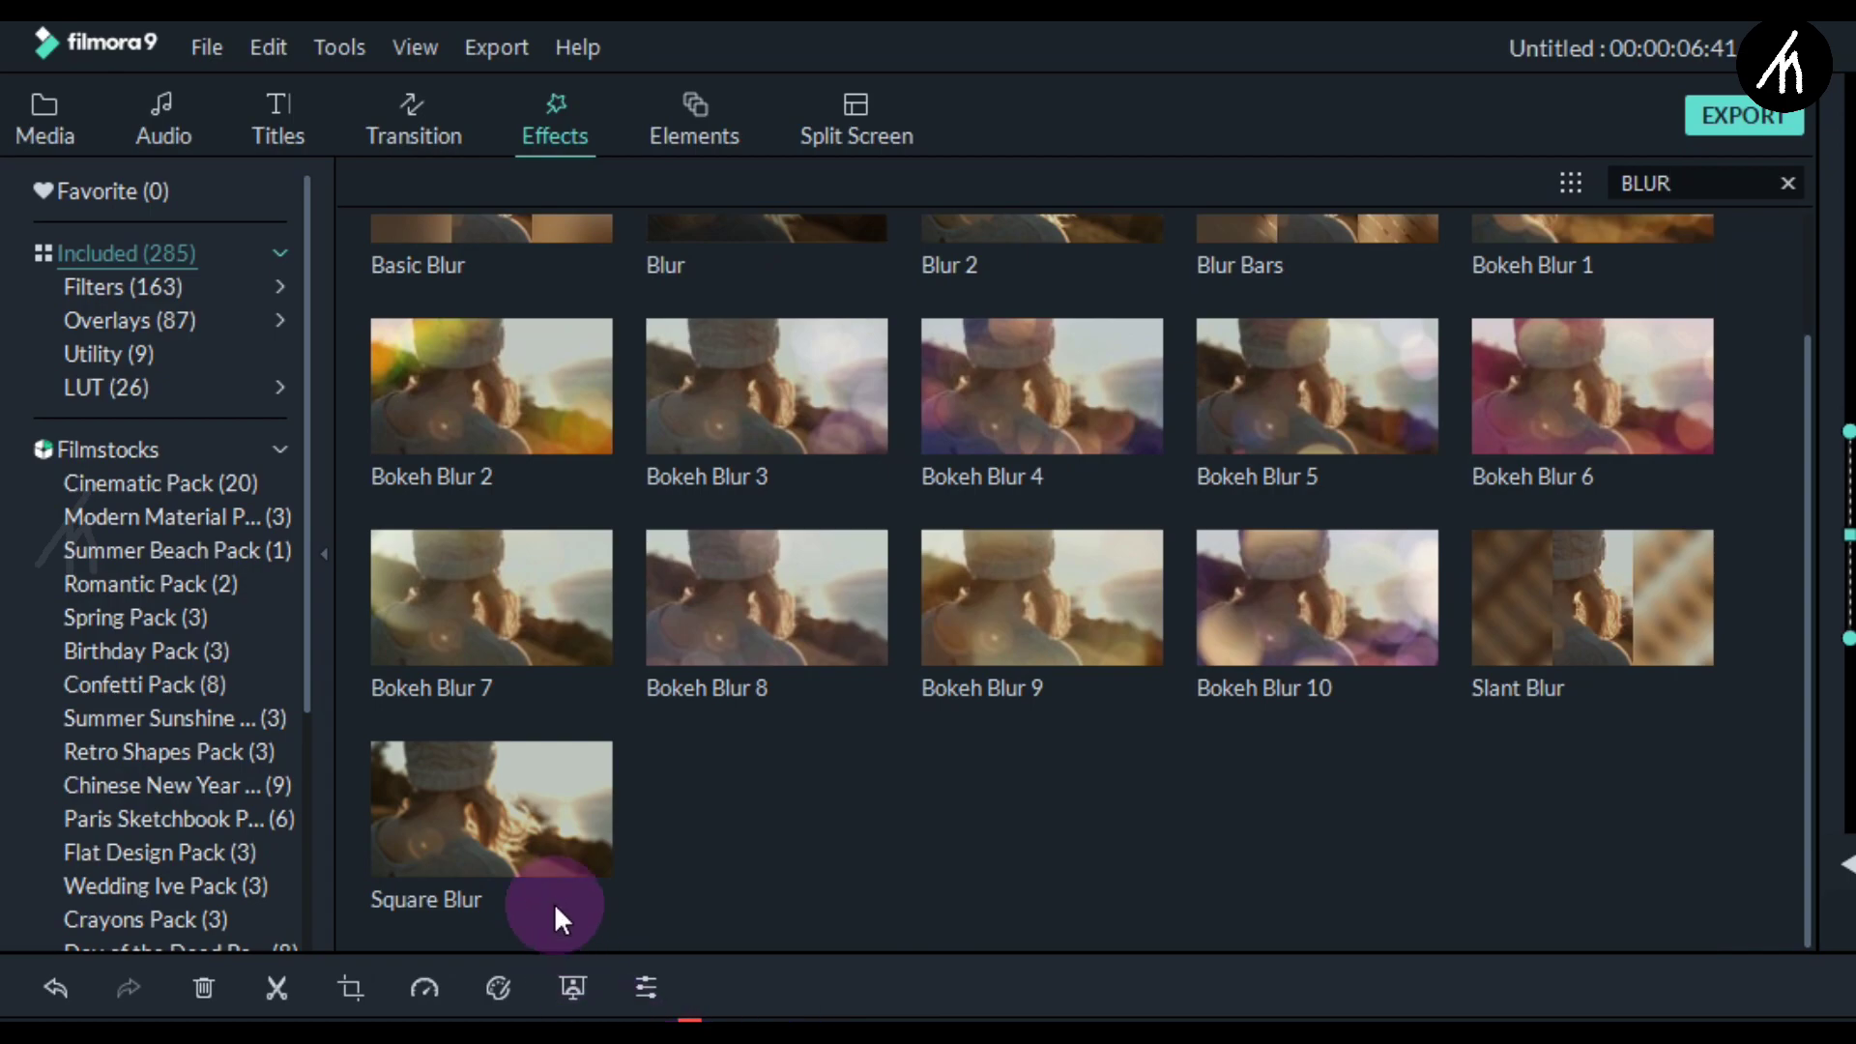
left_click_drag(546, 856, 479, 1043)
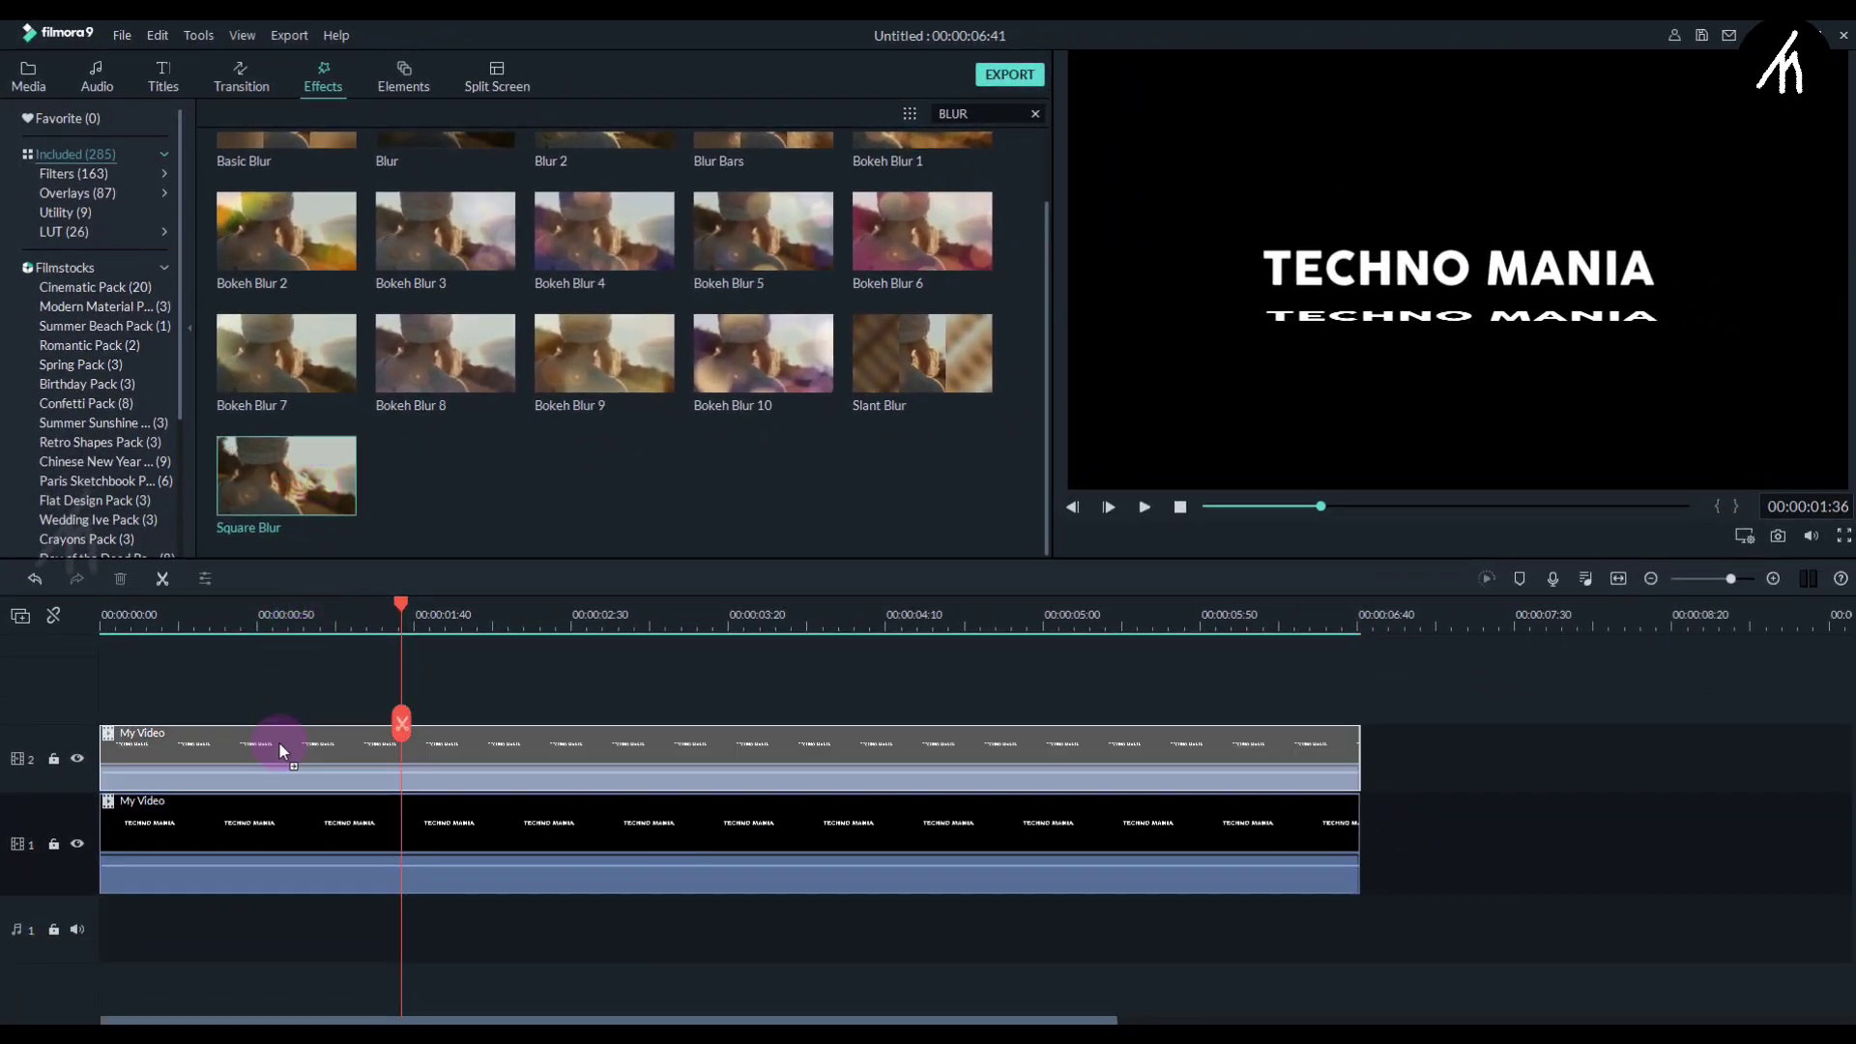
left_click_drag(278, 741, 286, 744)
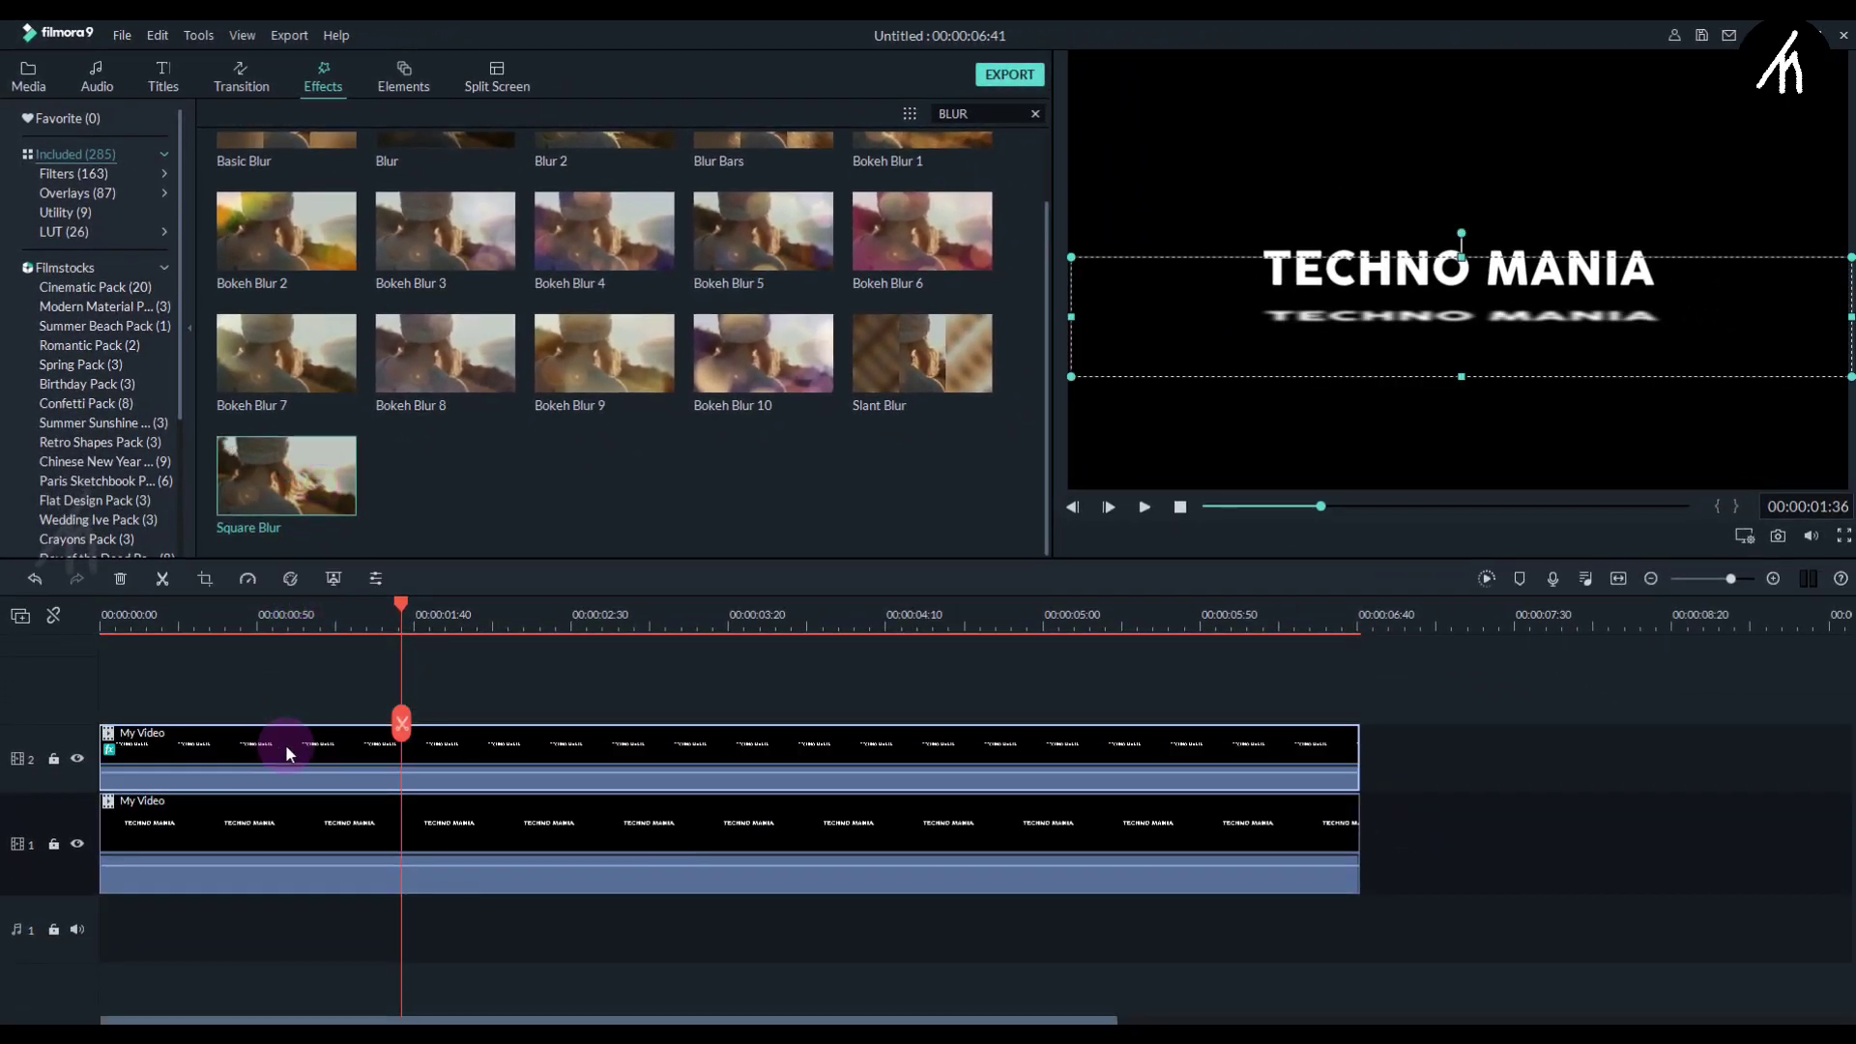
Raise the Square Blur size to 10.
double_click(537, 748)
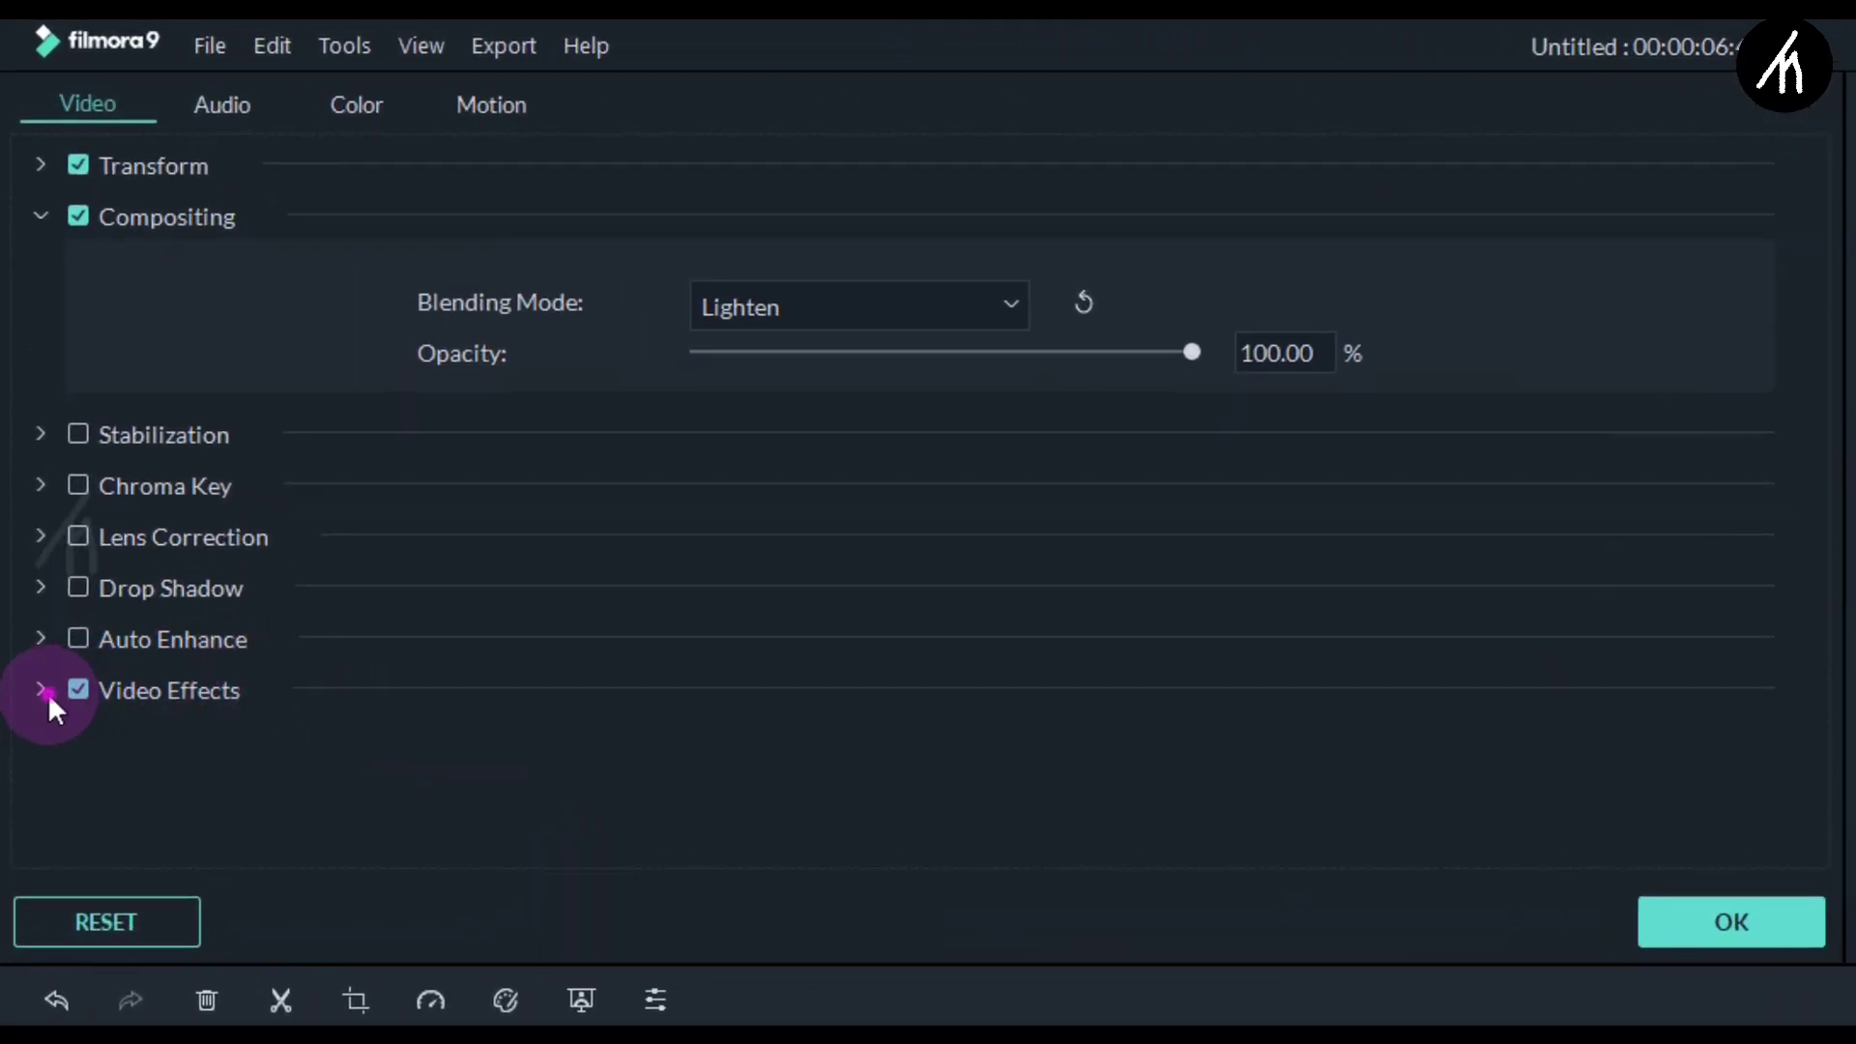
left_click(42, 690)
scroll(826, 562, "down", 5)
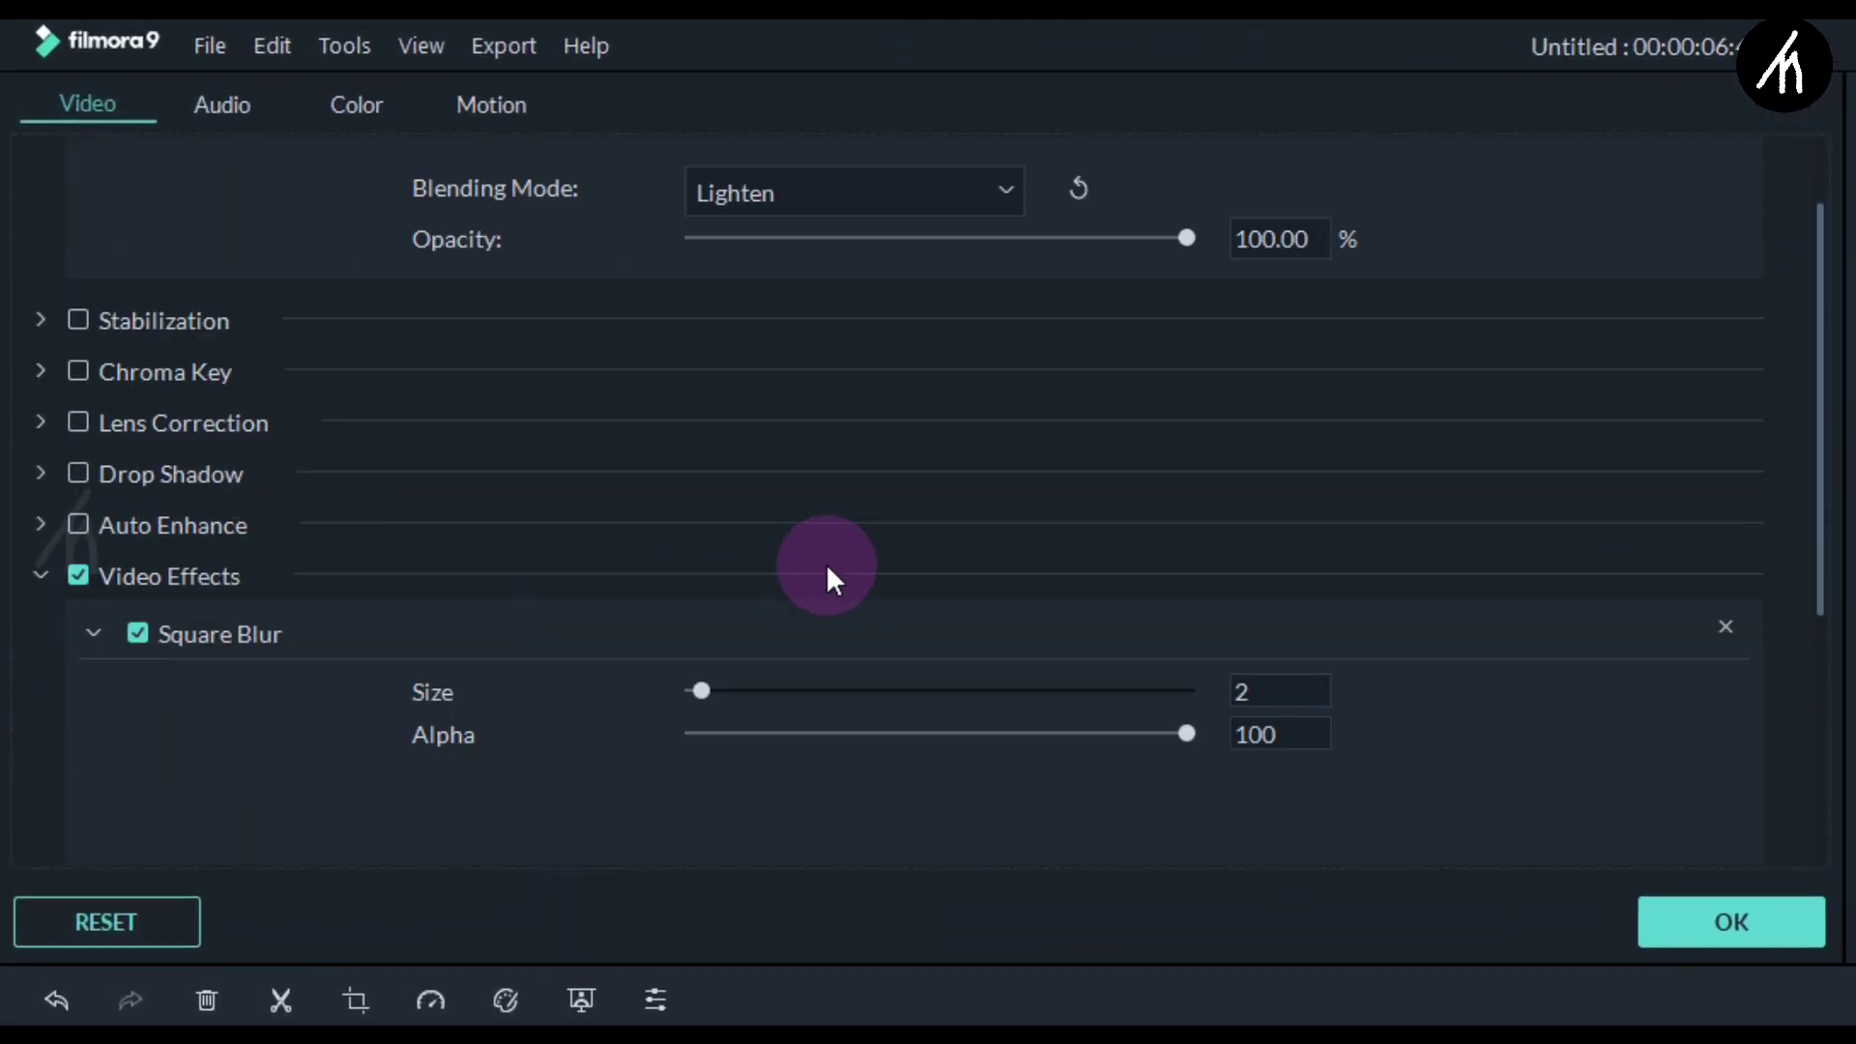
left_click(732, 292)
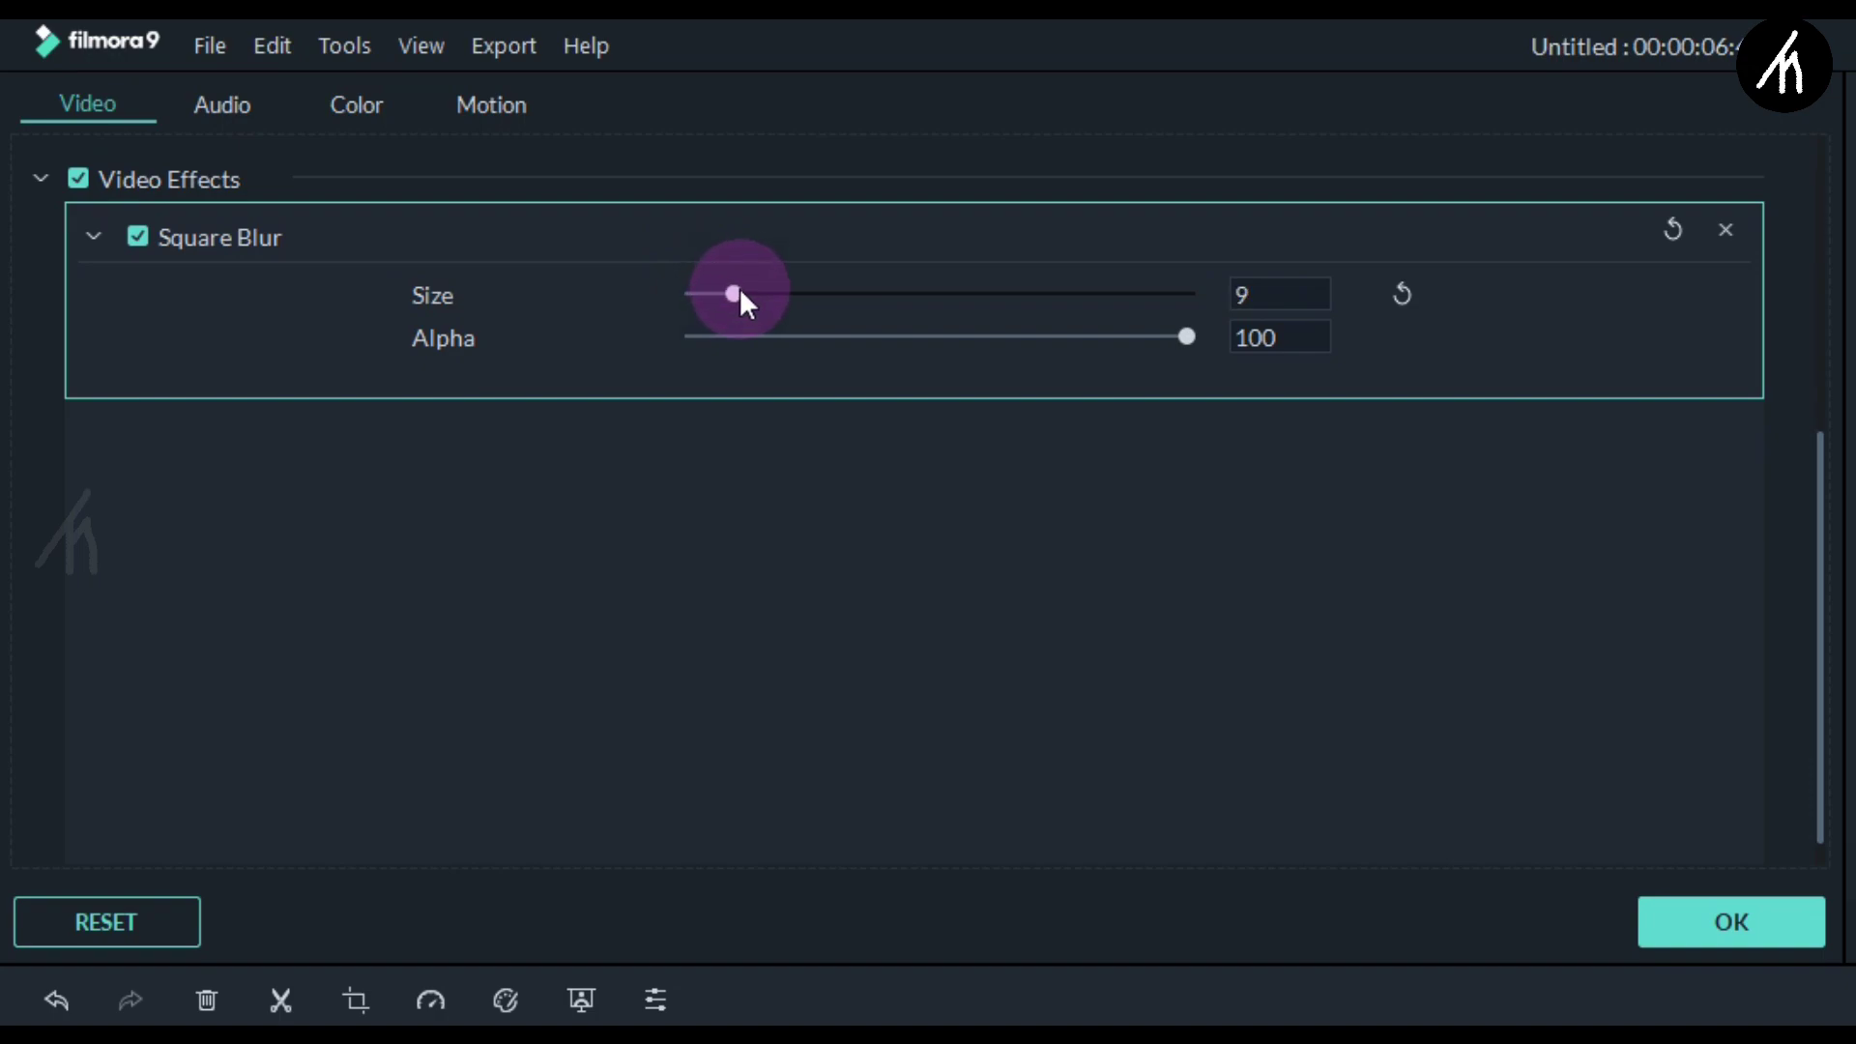
left_click_drag(751, 296, 759, 295)
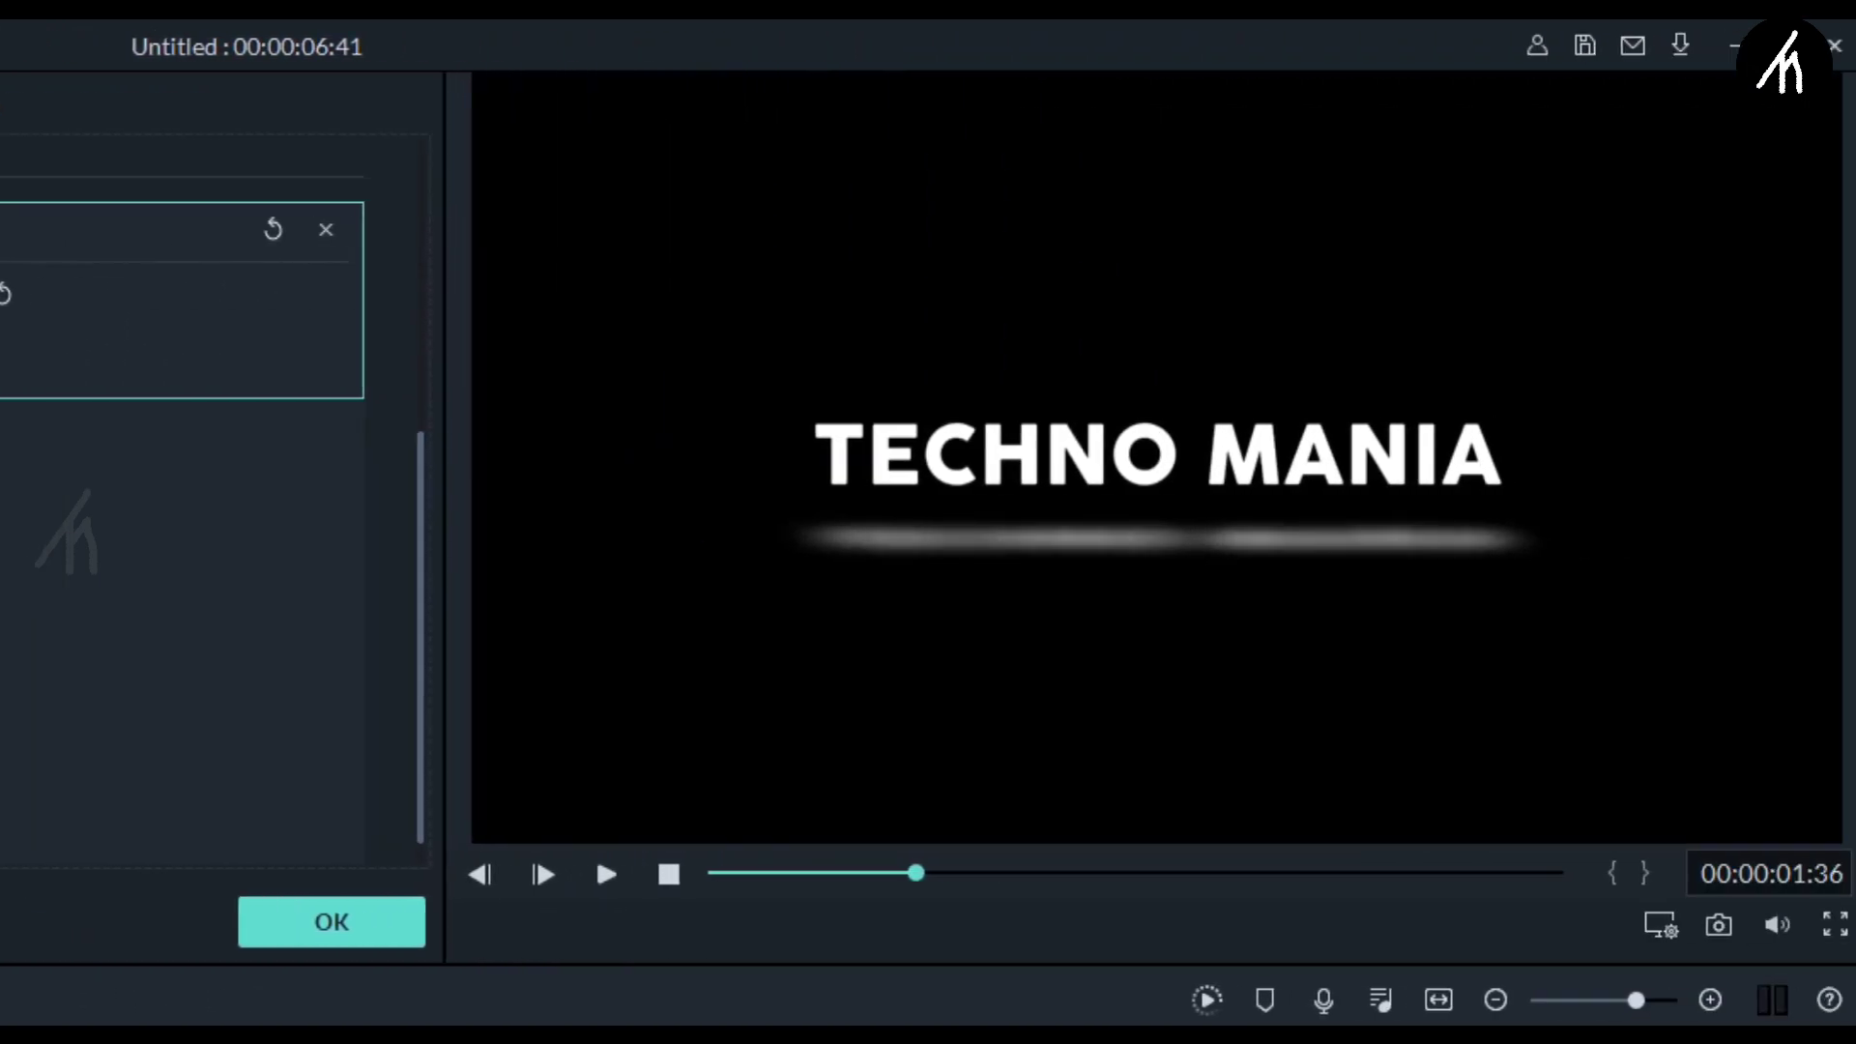
Confirm the blur, then apply the Glow effect, found by searching GLOW, to the track-2 clip.
left_click(353, 938)
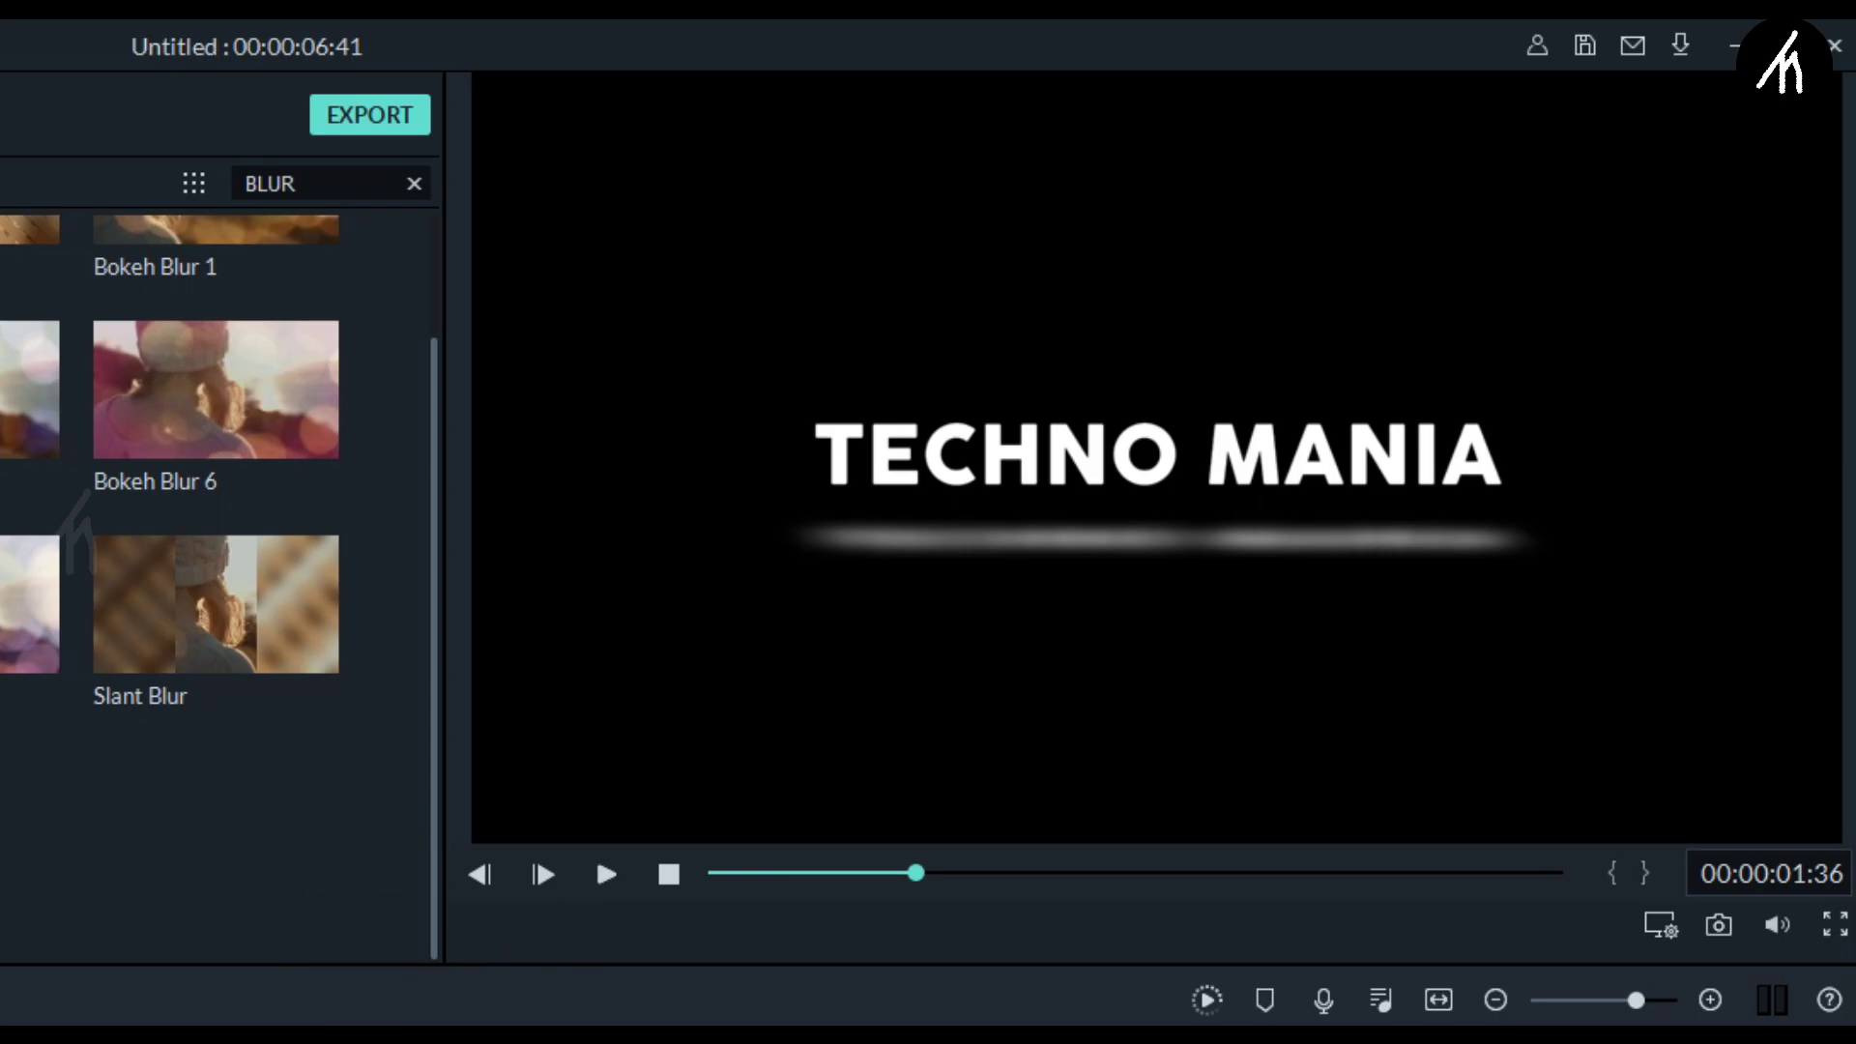
double_click(333, 183)
key("BackSpace")
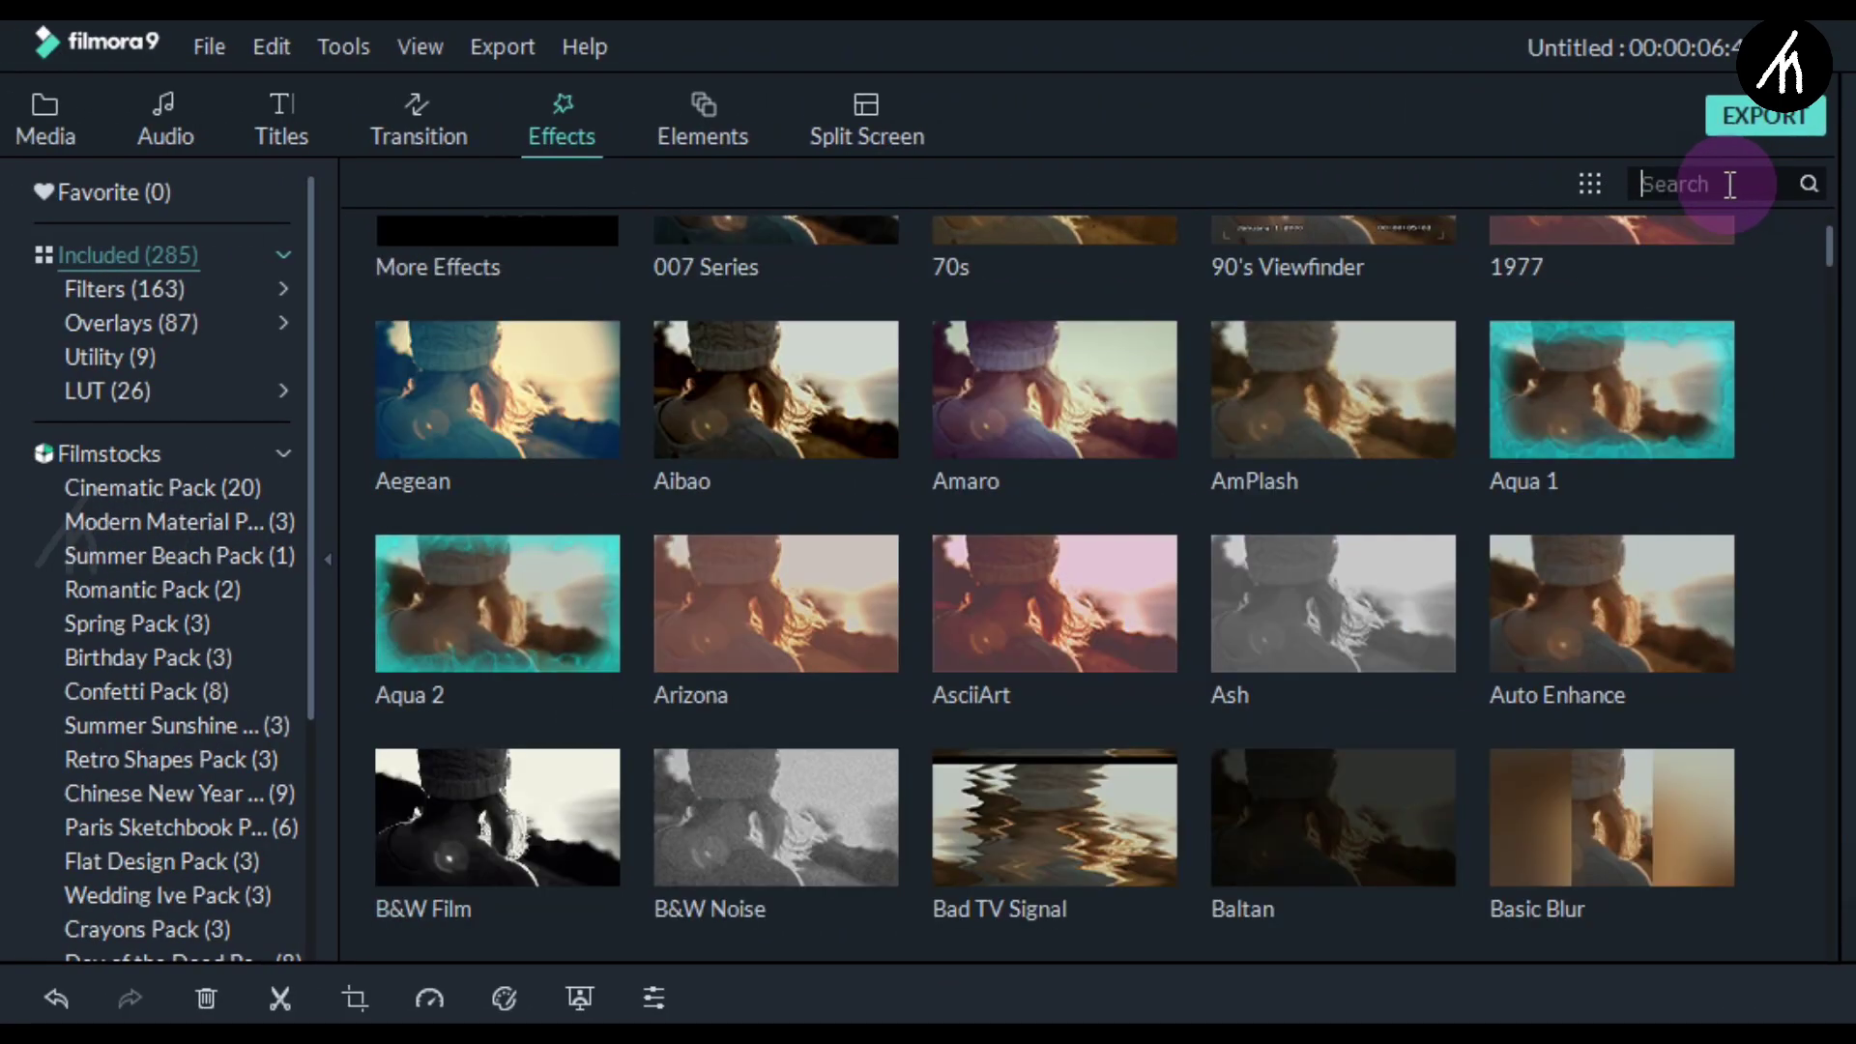
type("GLOW")
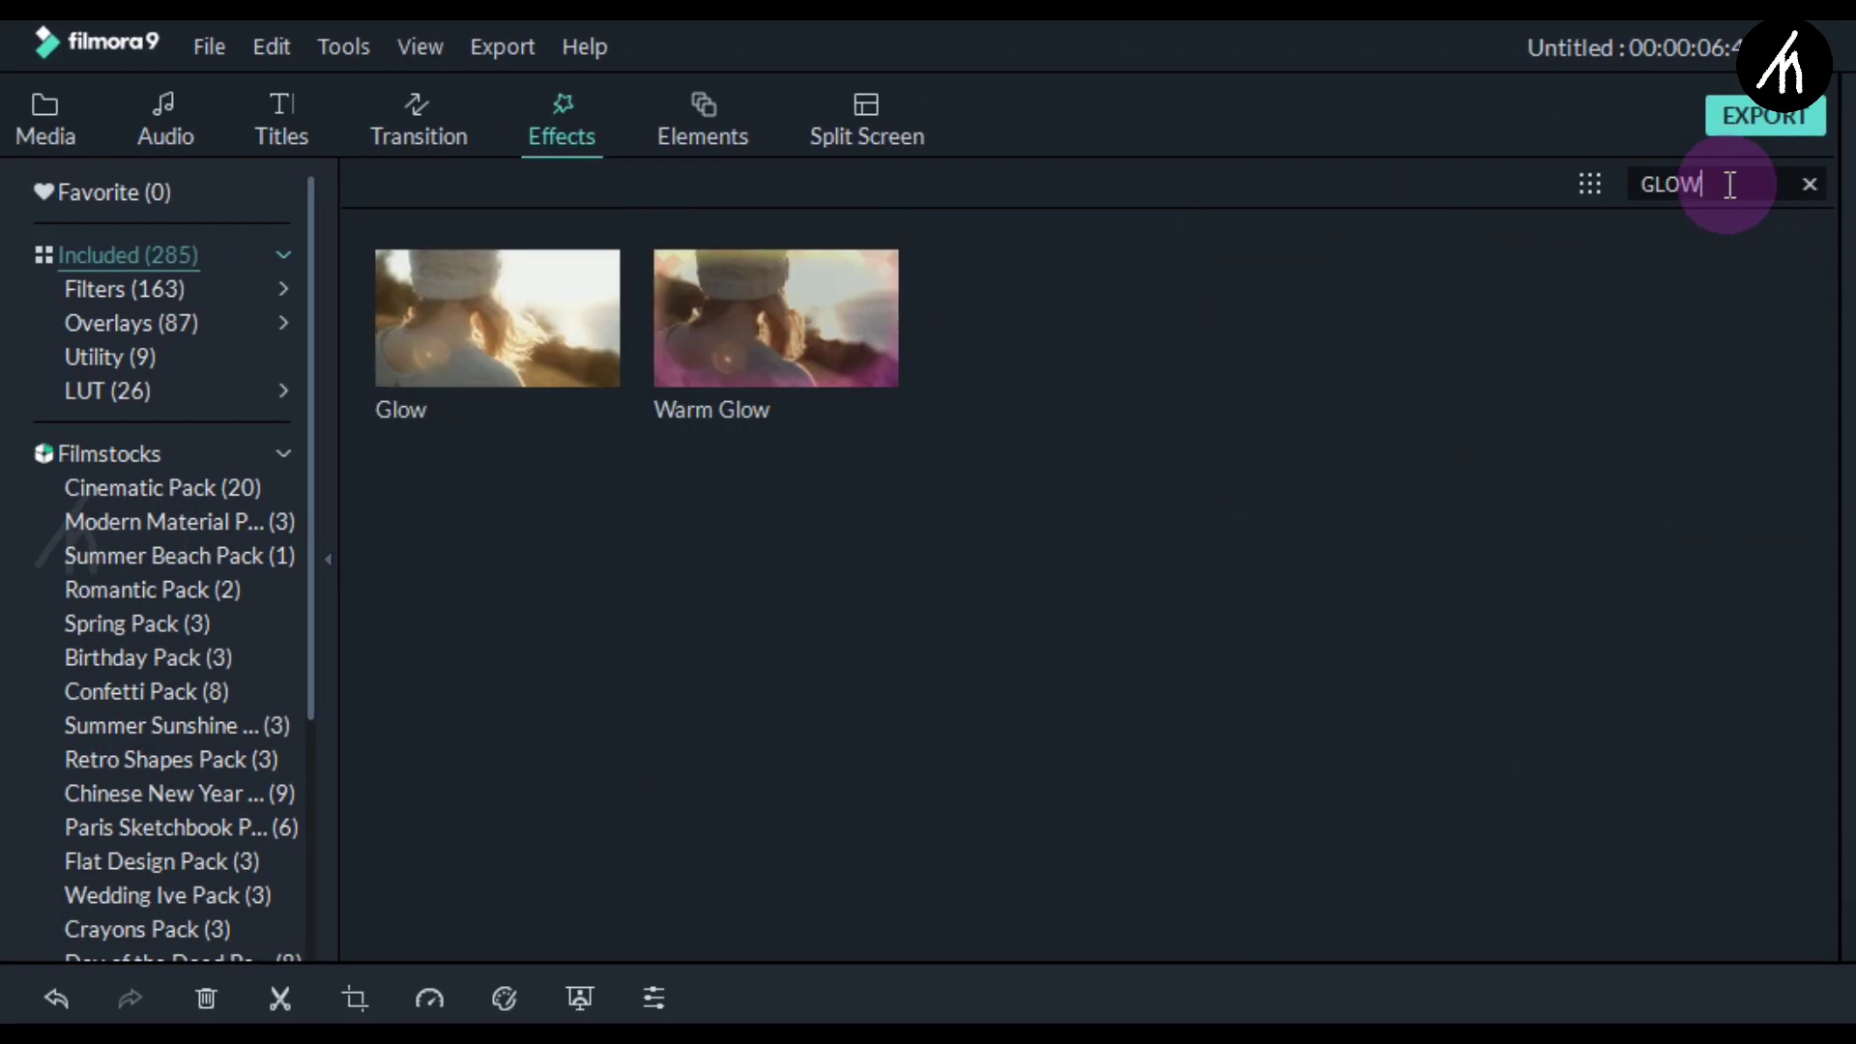
left_click_drag(374, 387, 446, 1043)
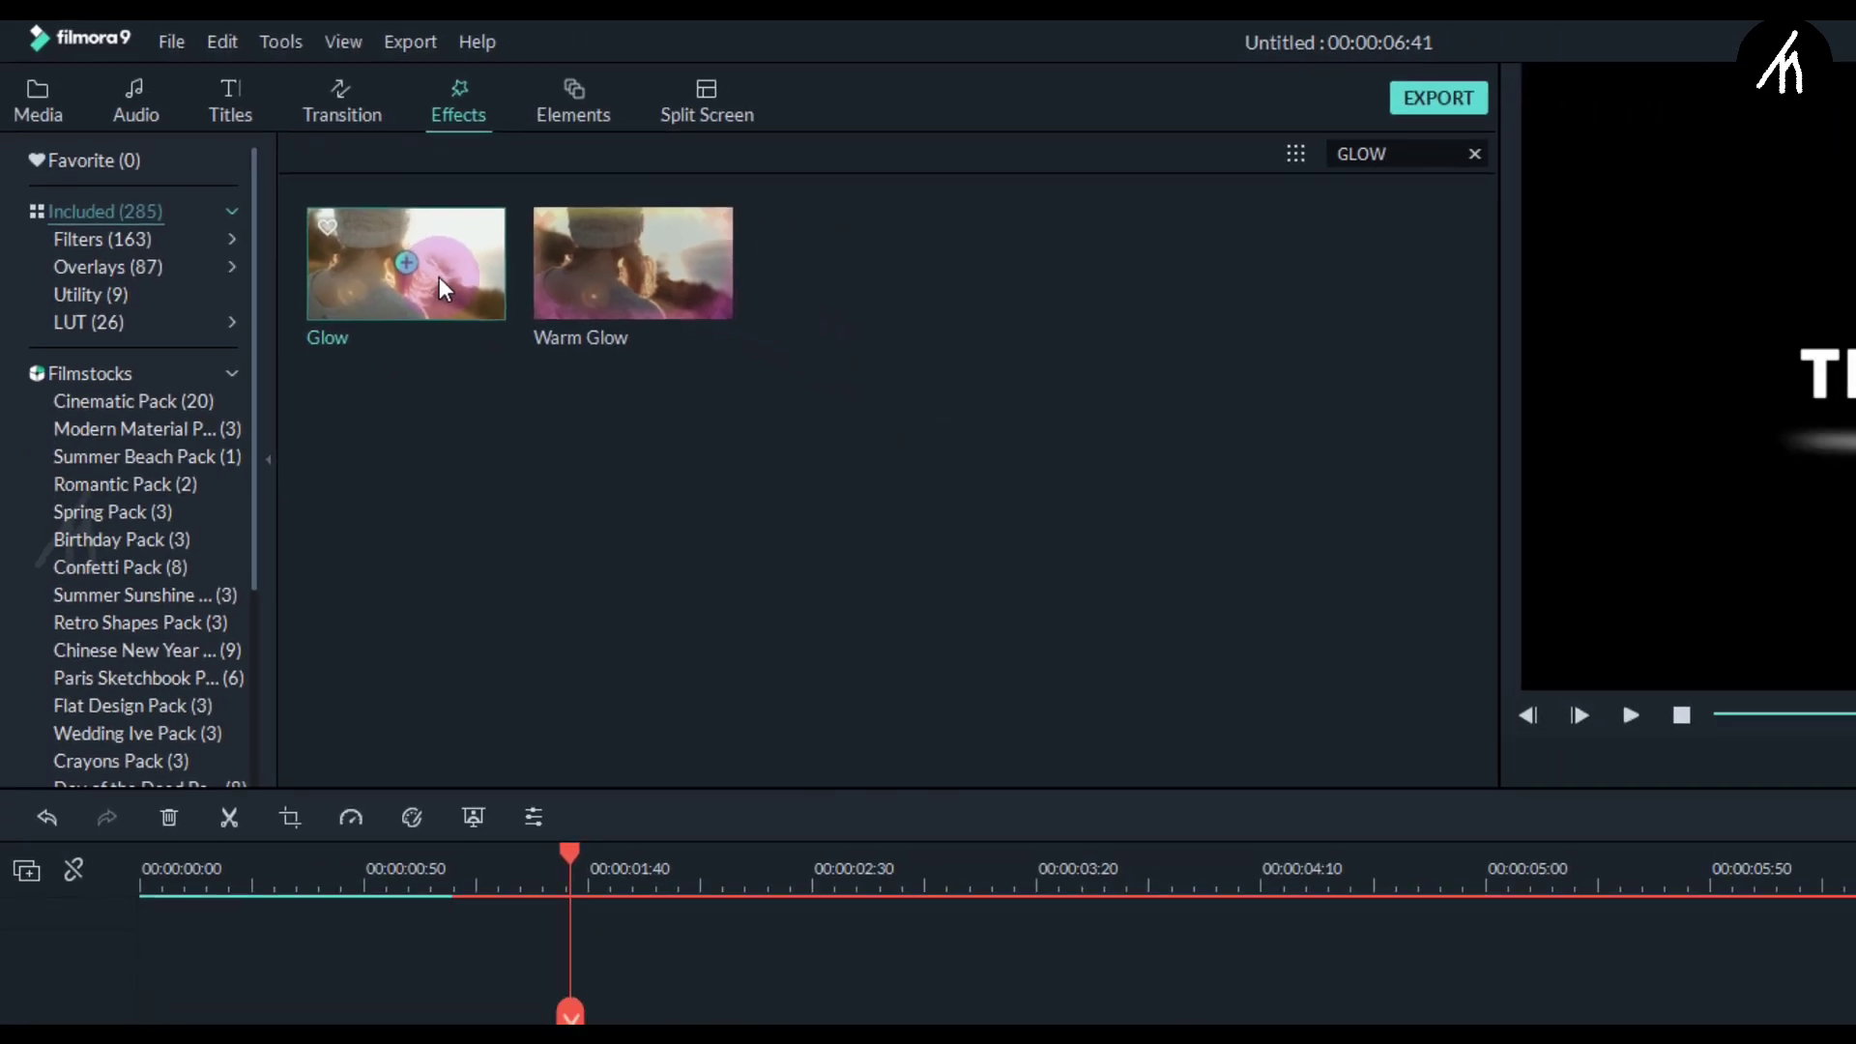
left_click_drag(257, 624, 270, 738)
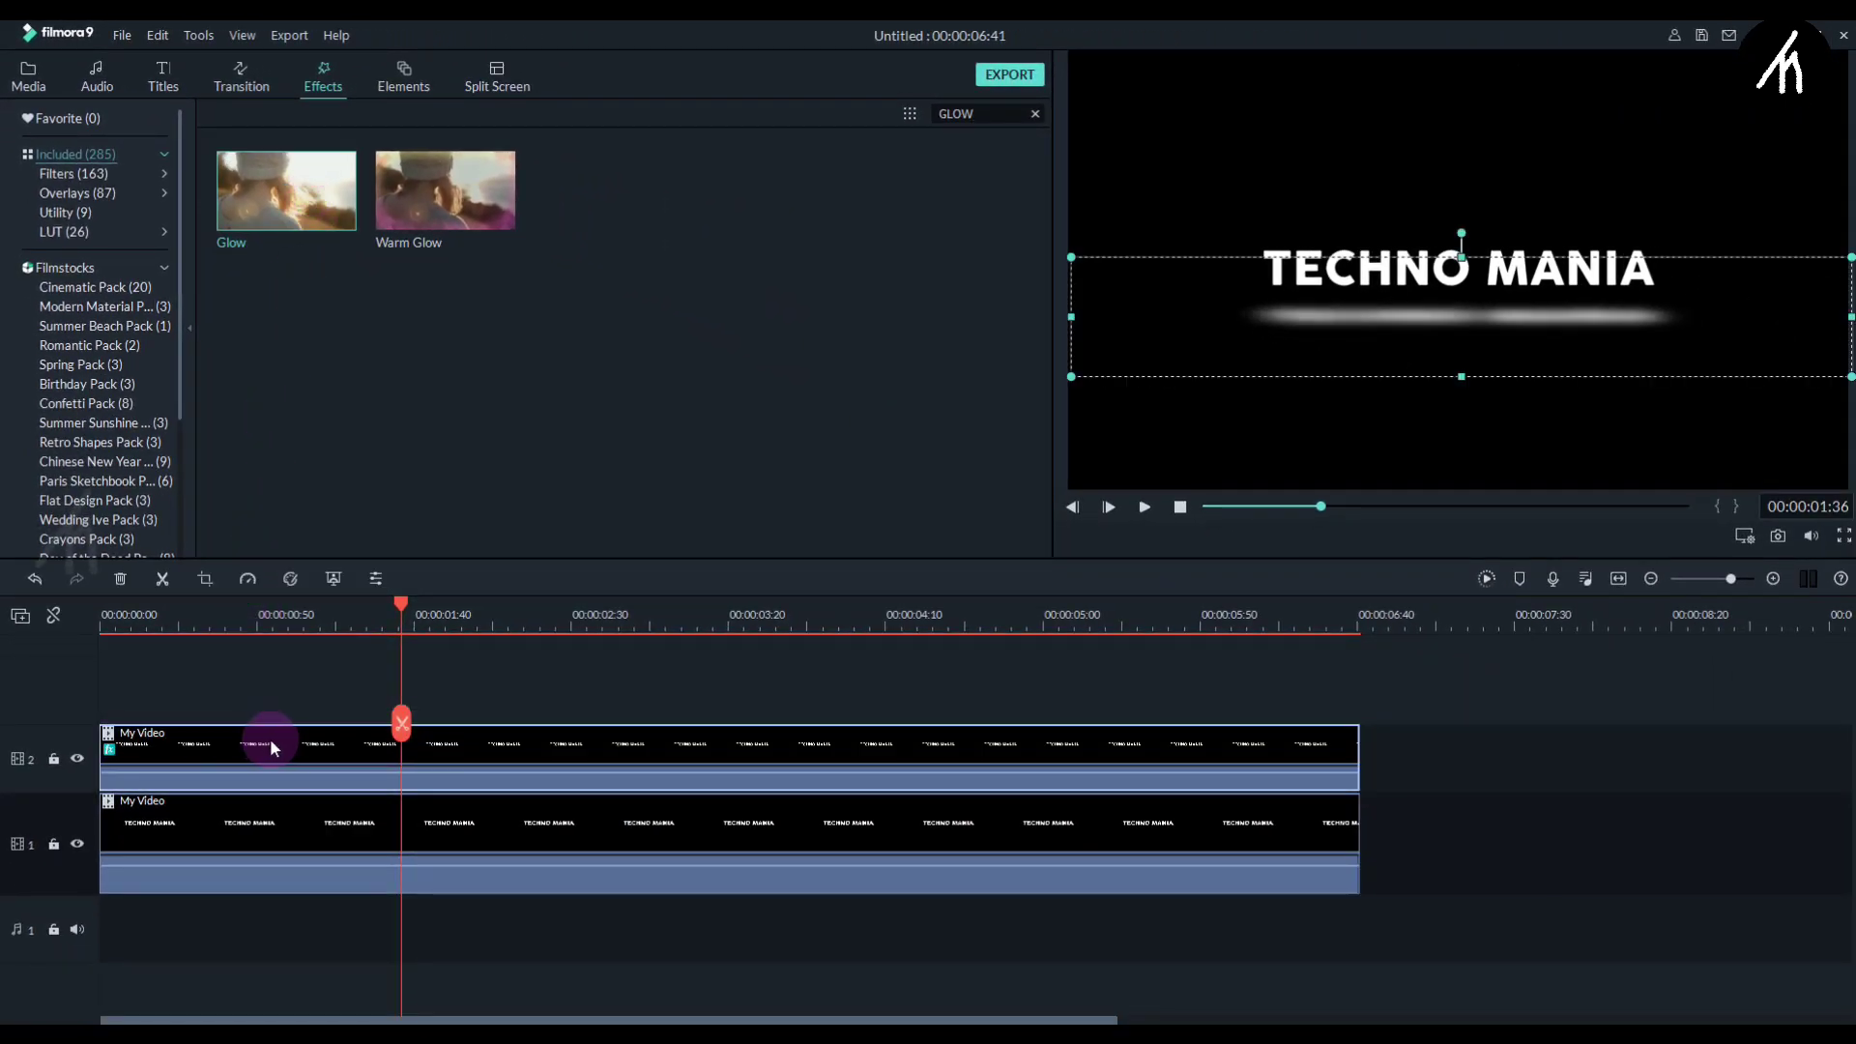
Raise the Glow radius from 10 to 24 and confirm.
double_click(480, 750)
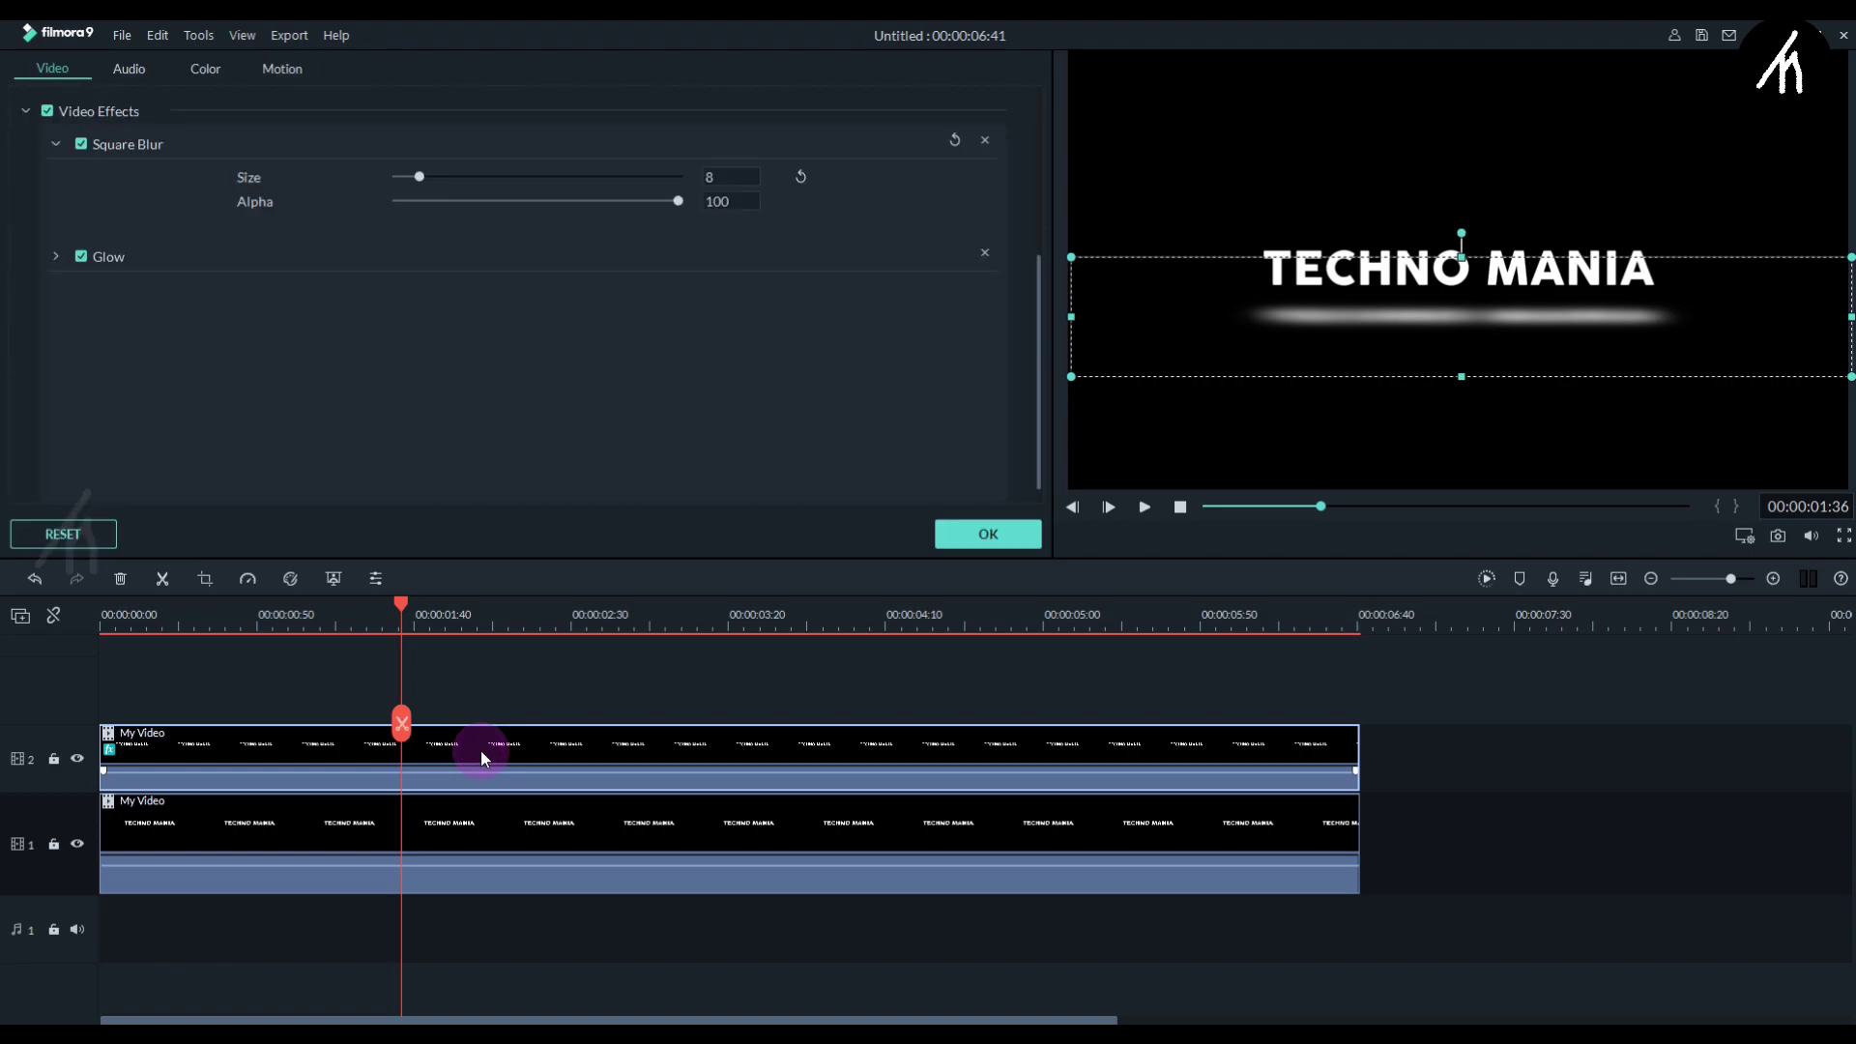
left_click(55, 259)
mouse_move(422, 288)
left_mouse_down()
mouse_move(481, 290)
mouse_move(453, 294)
left_mouse_up()
left_click(988, 534)
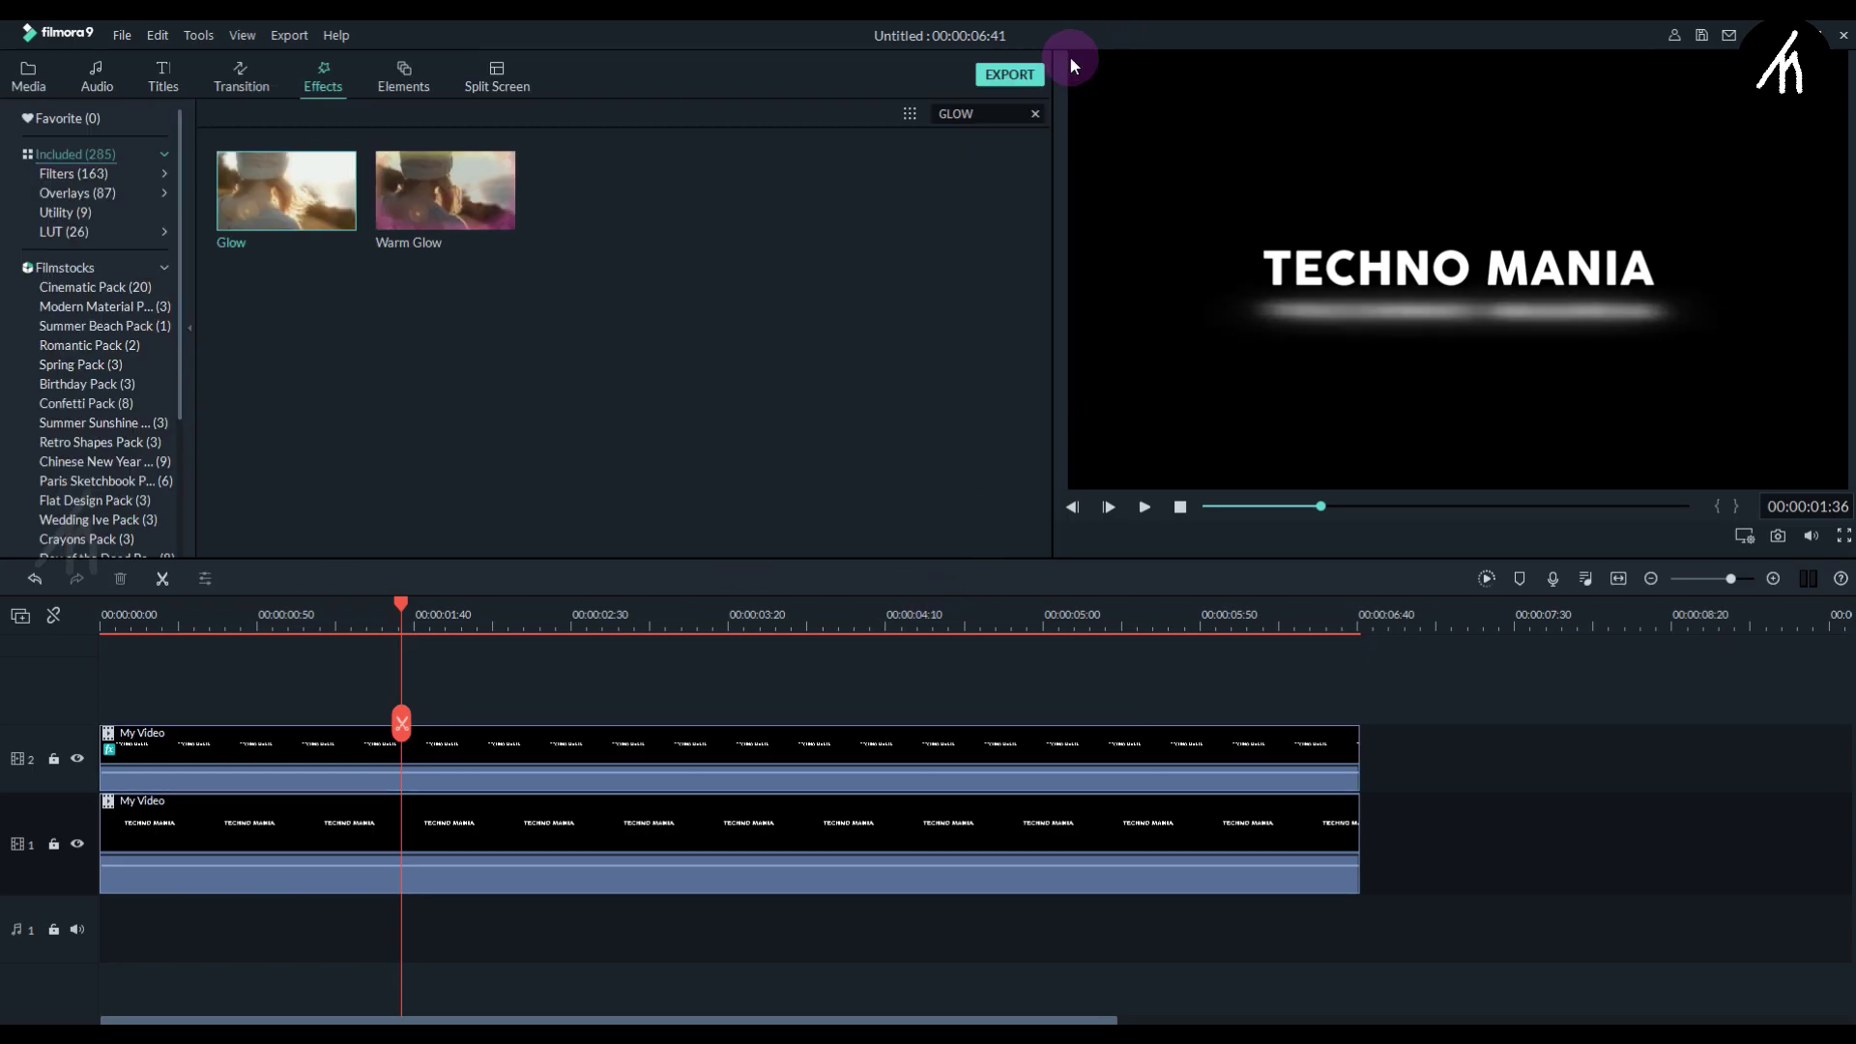
Open the export settings and select clips in the media library.
left_click(1011, 76)
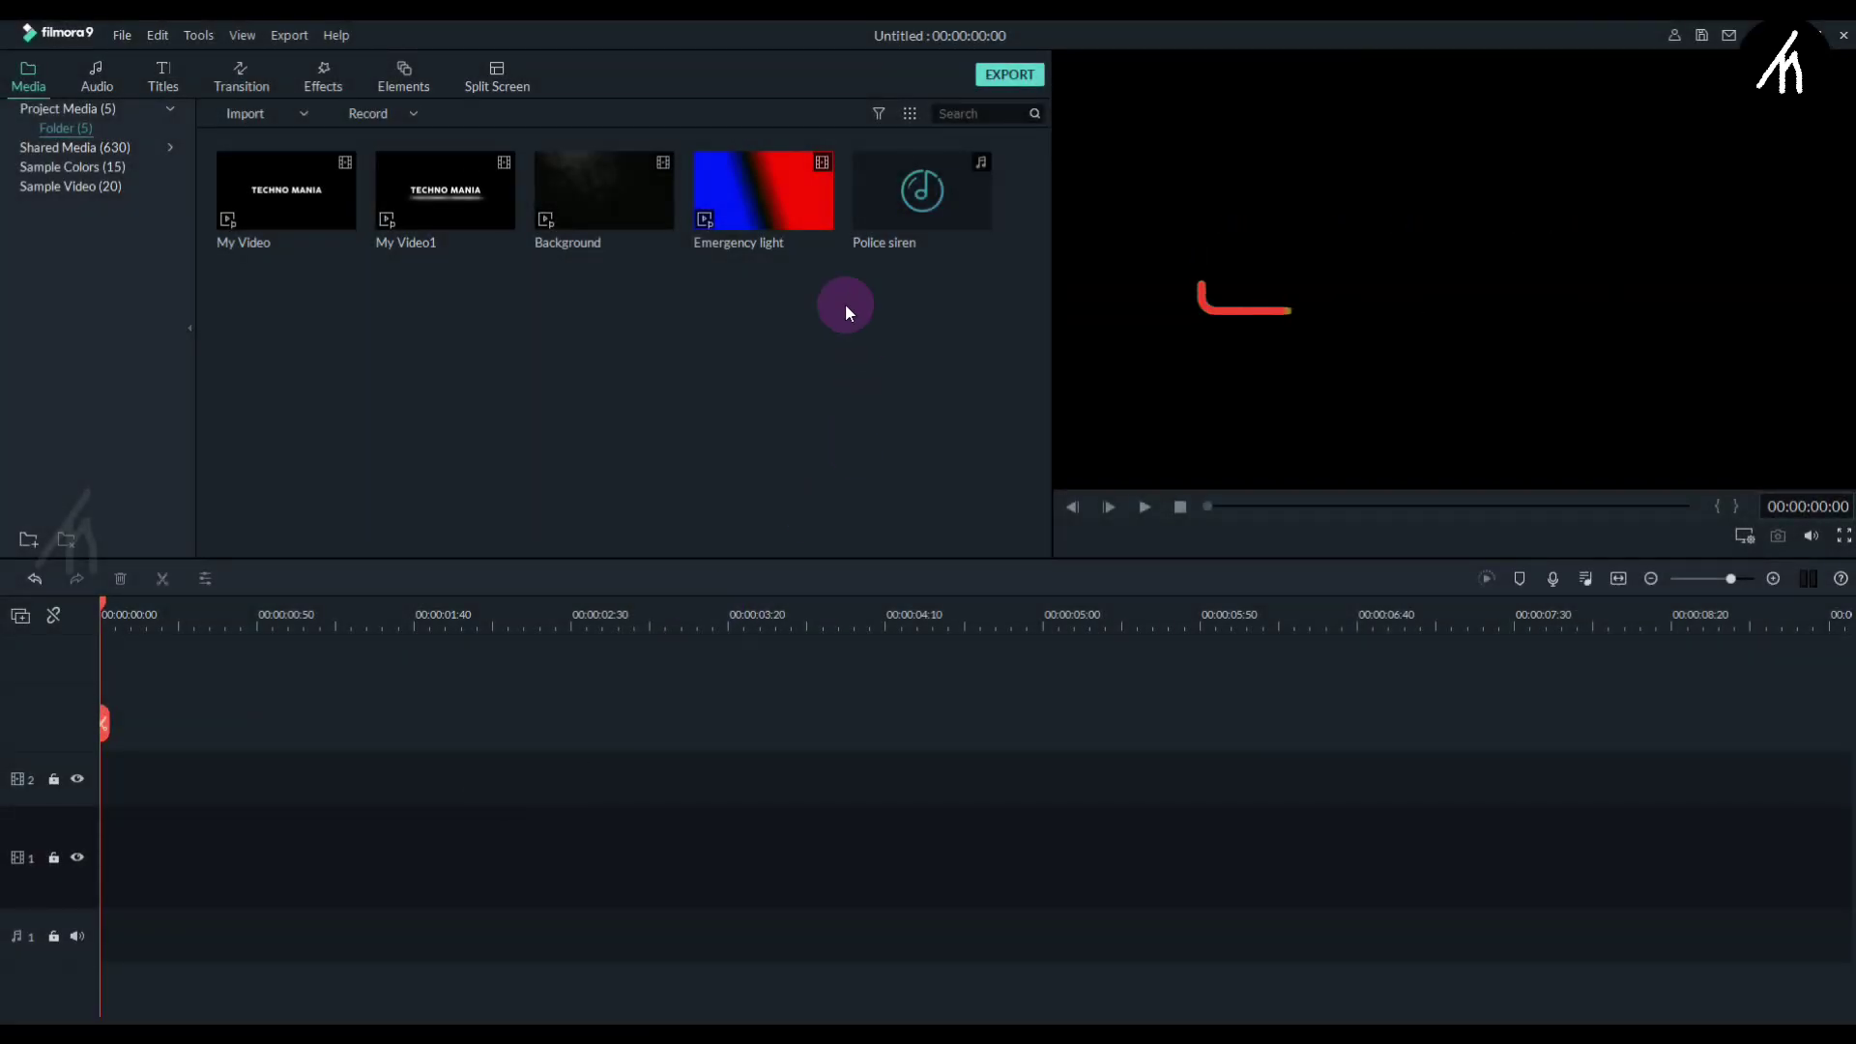
left_click_drag(827, 281, 437, 215)
left_click(945, 321)
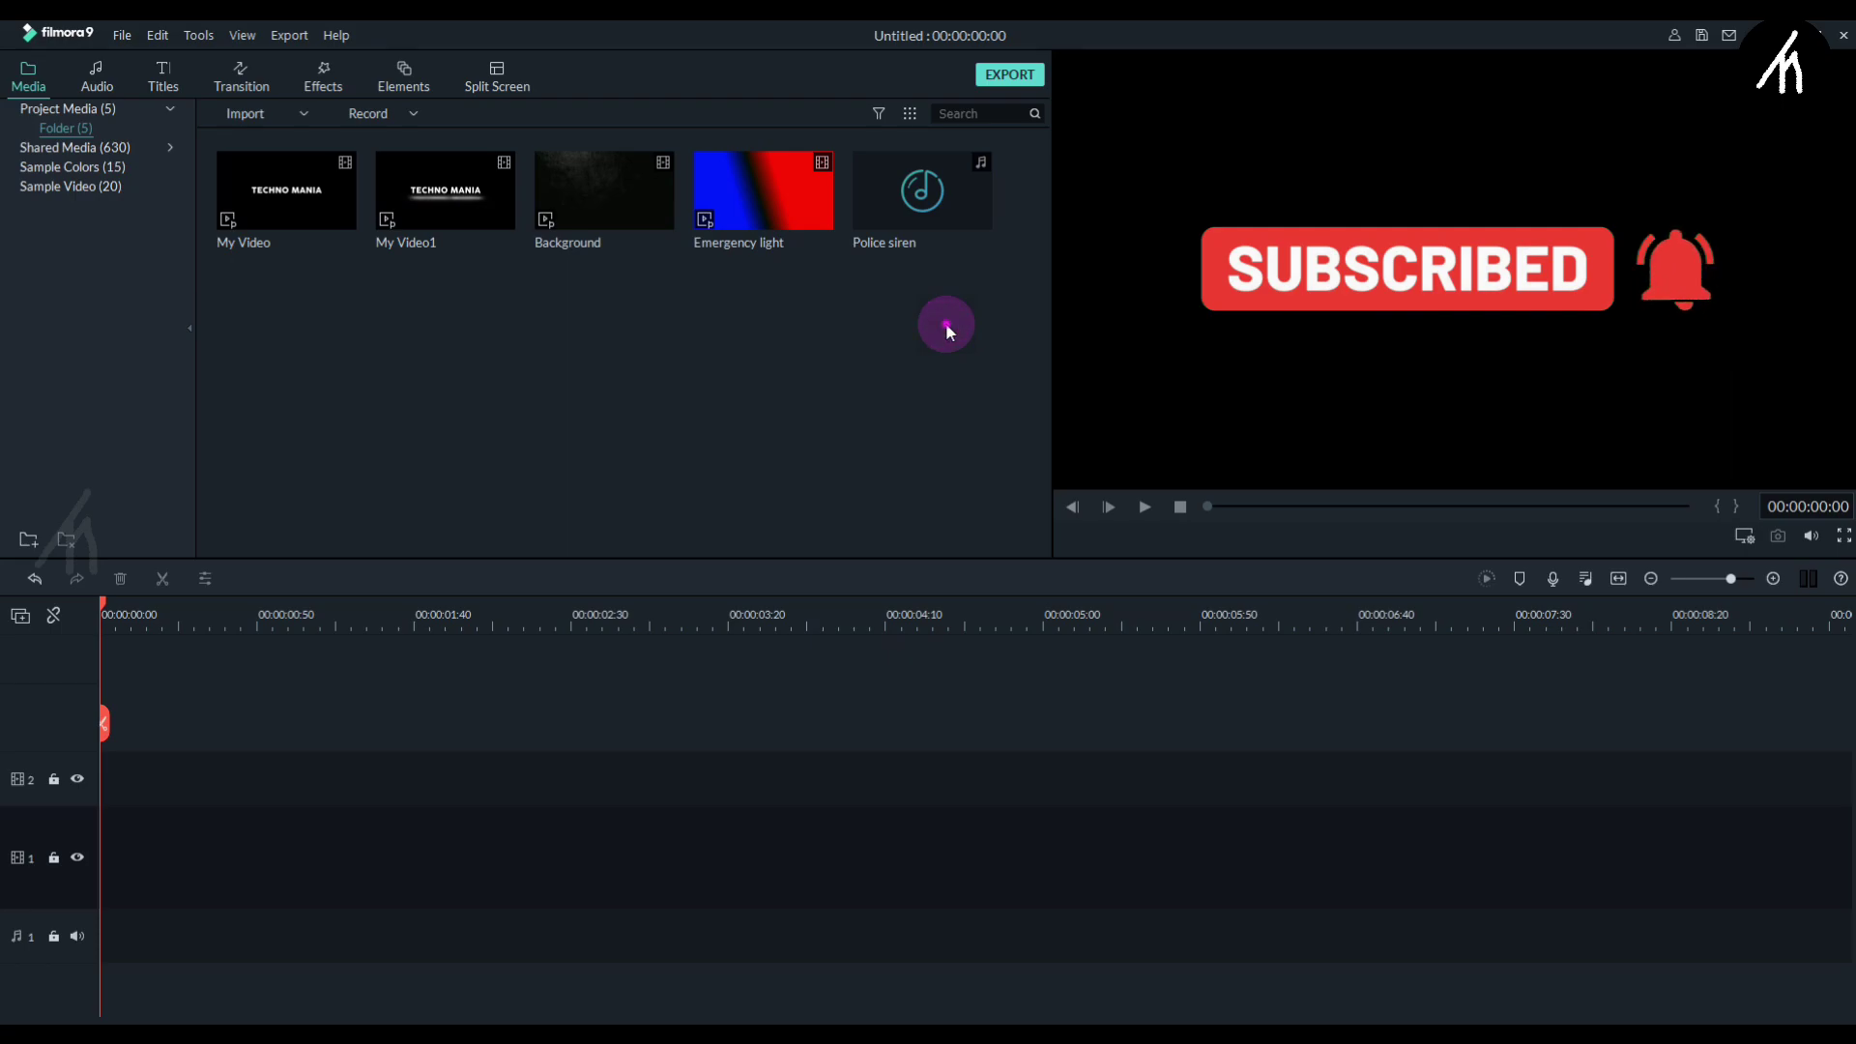
left_click_drag(945, 322, 462, 238)
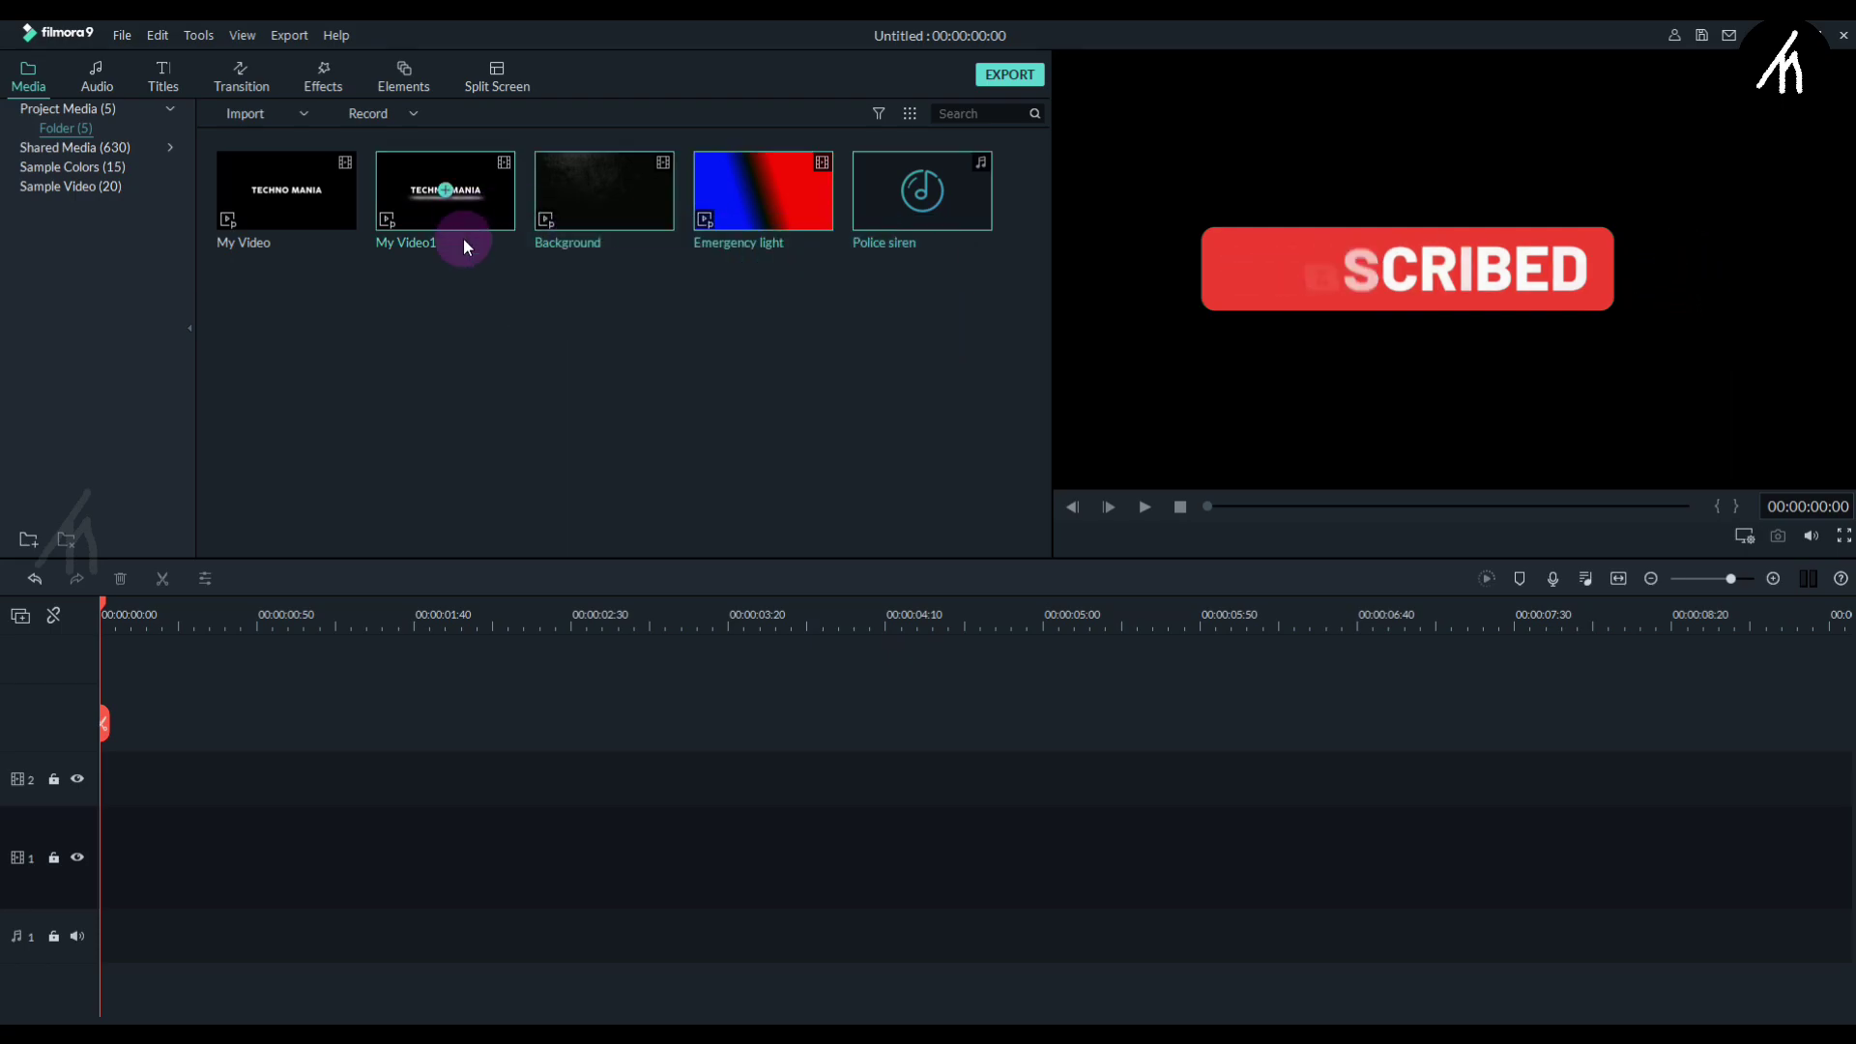
left_click(601, 393)
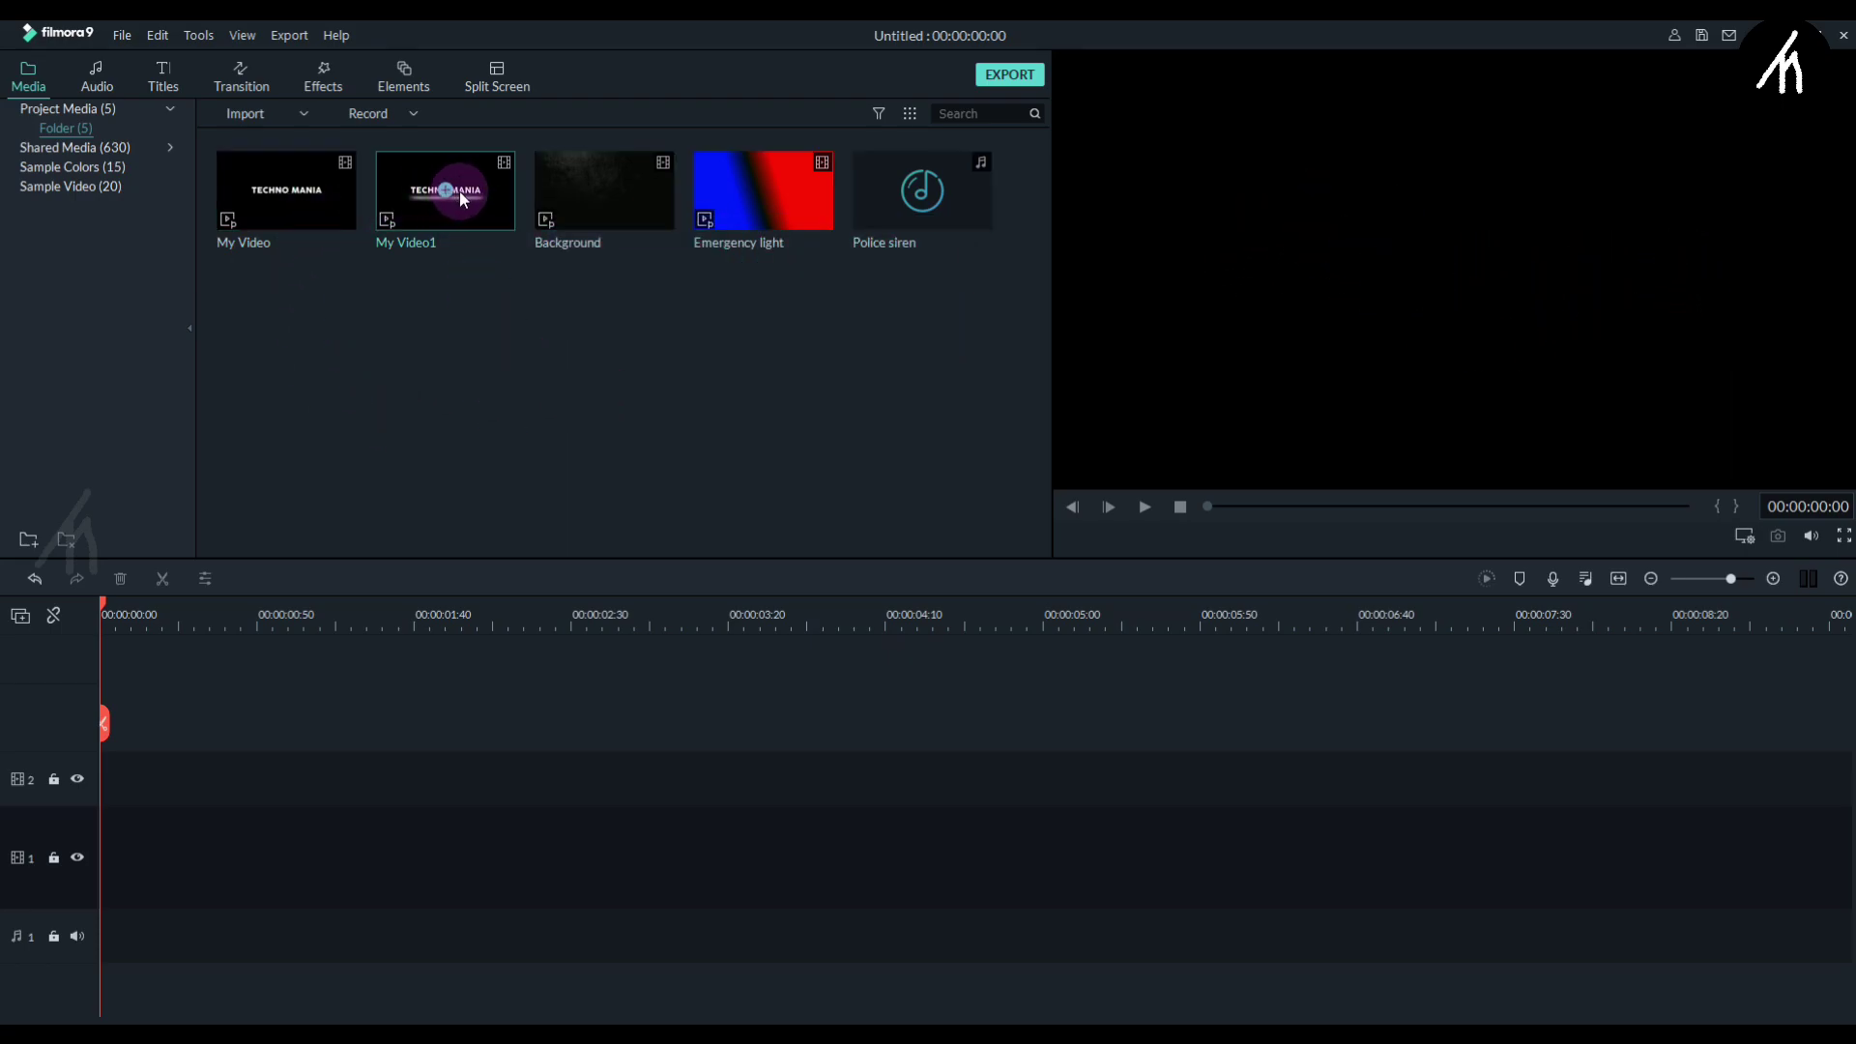
Place My Video1 on video track 1 and Police siren on the audio track.
left_click_drag(476, 200, 125, 824)
left_click(559, 725)
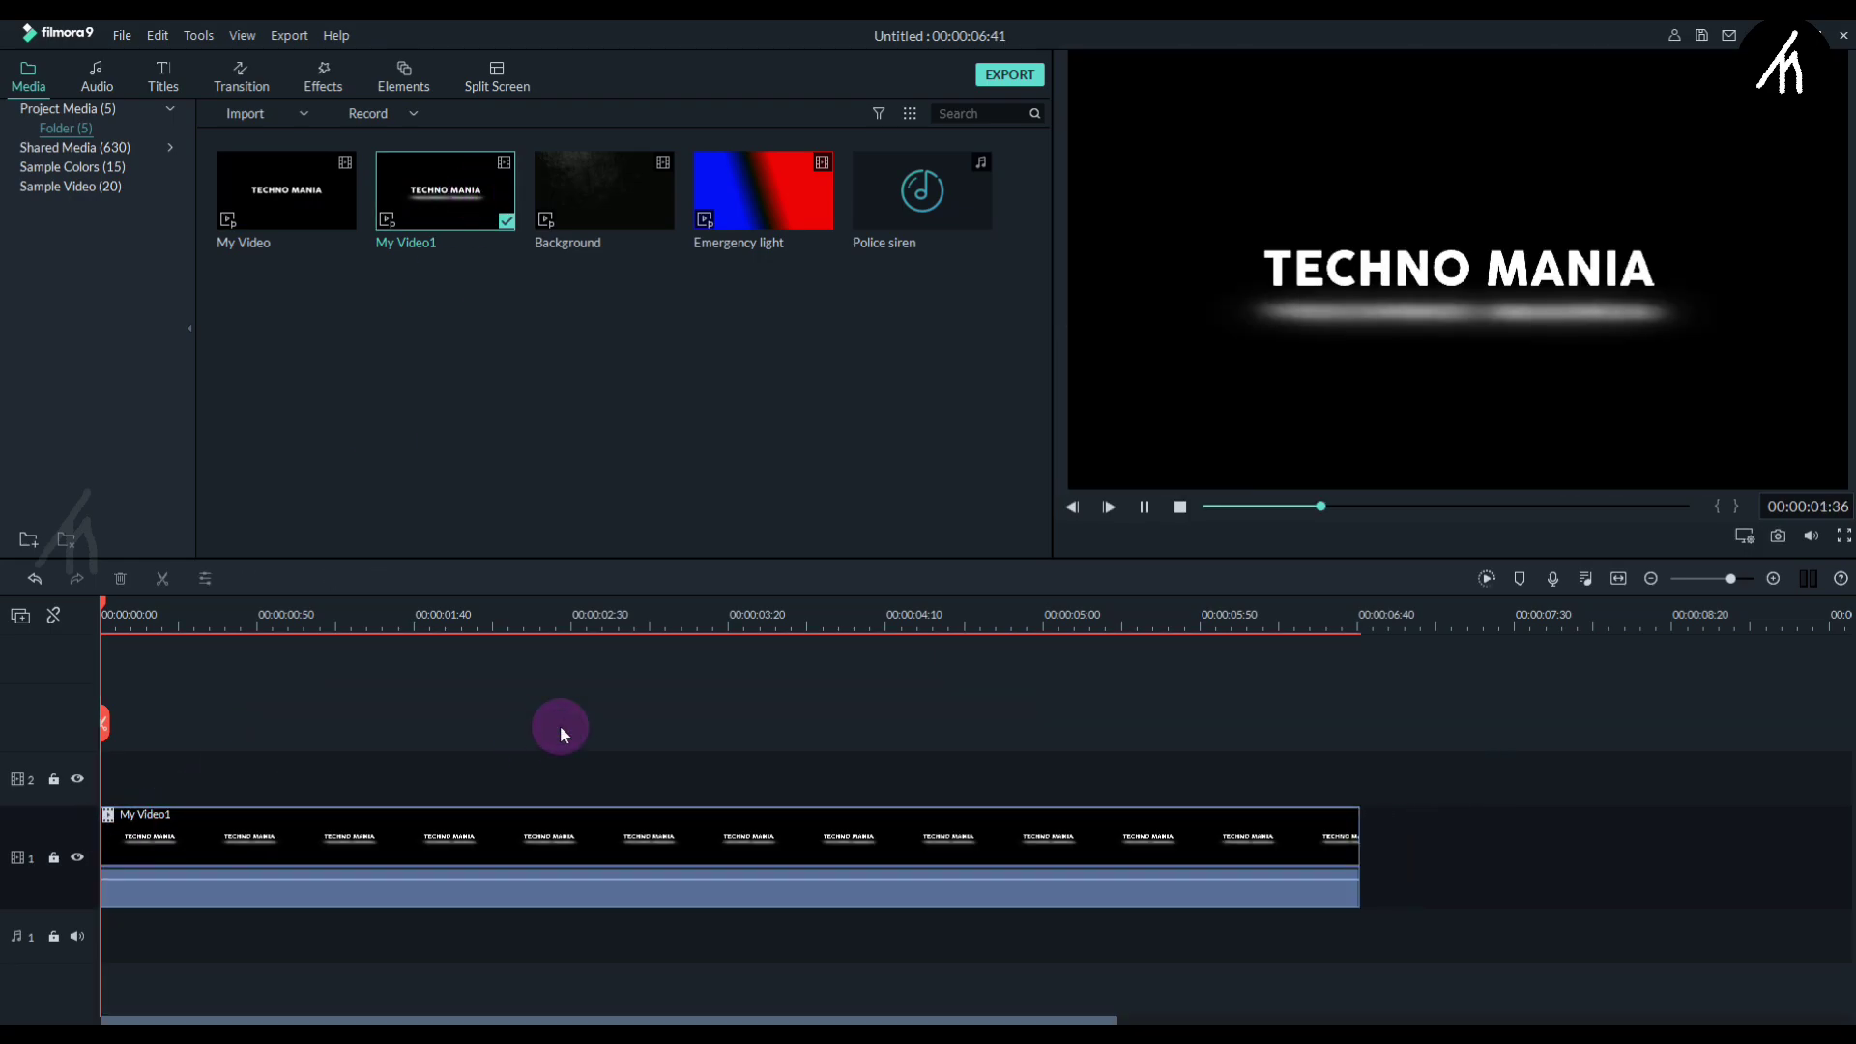
key("space")
key("space")
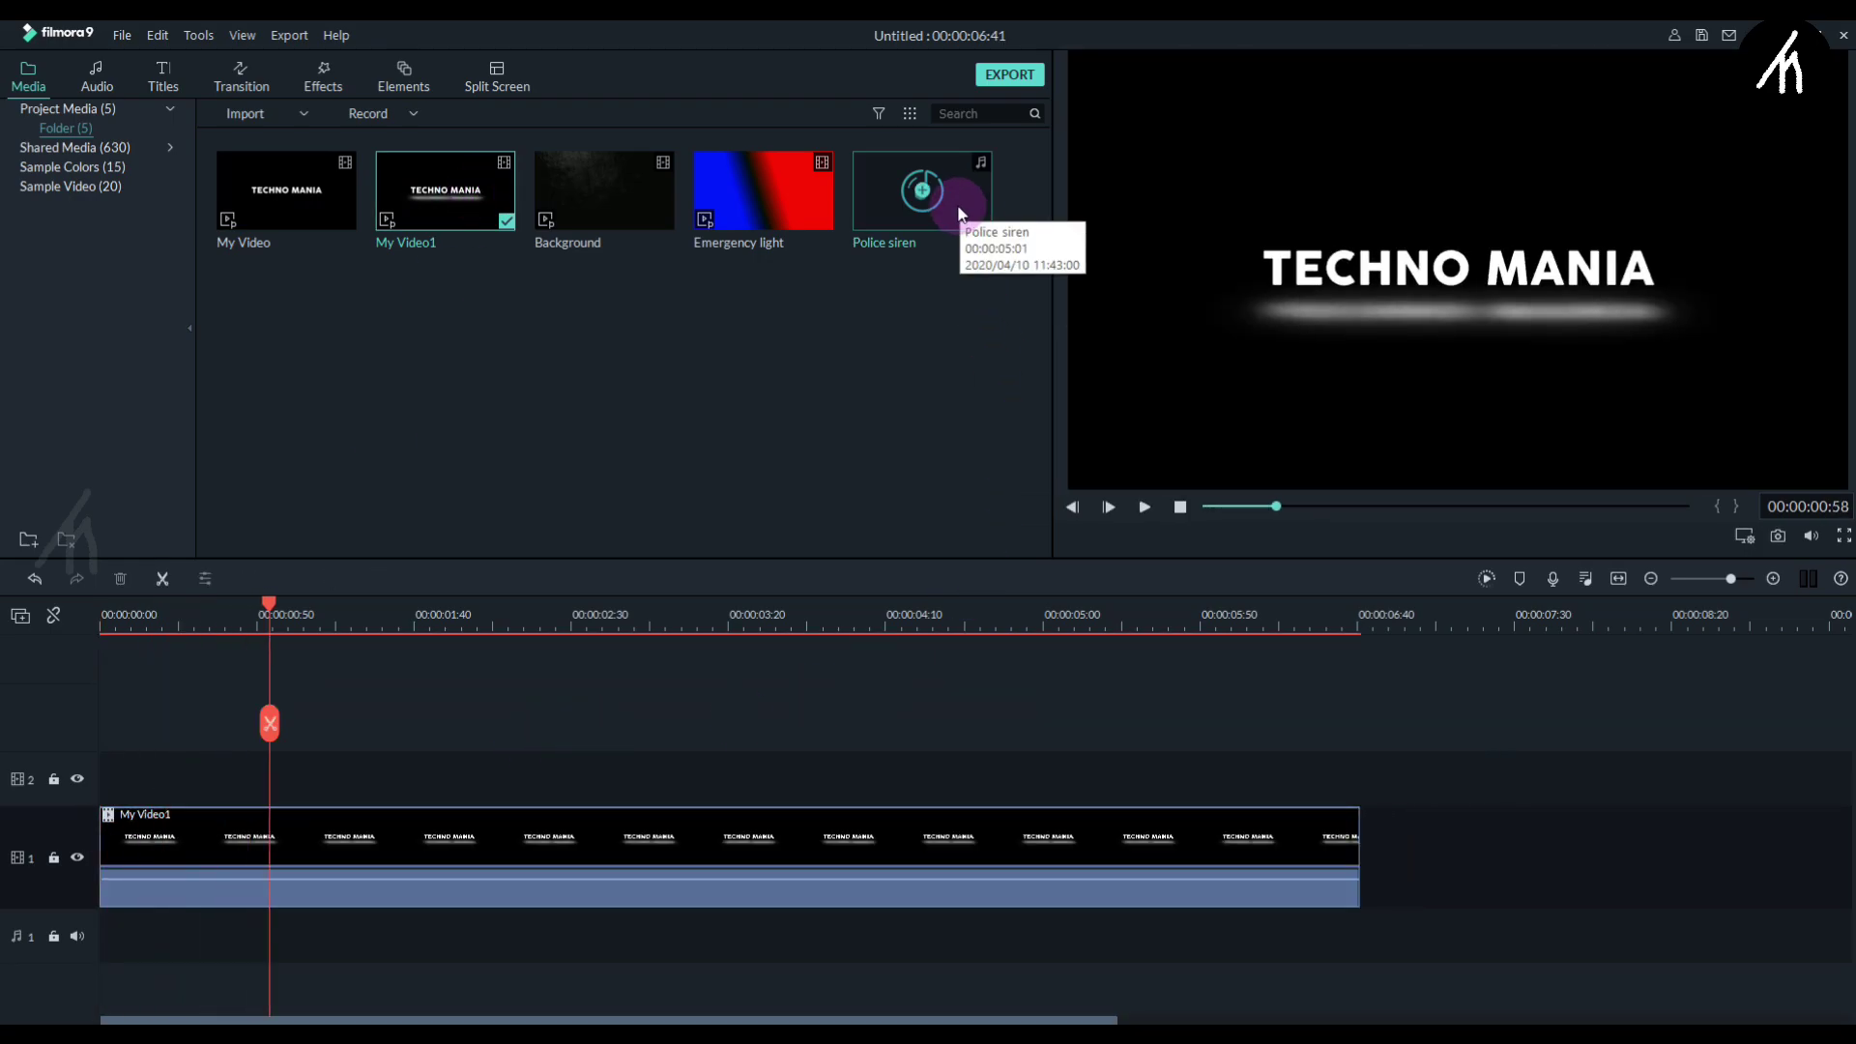
mouse_move(957, 201)
left_mouse_down()
mouse_move(601, 547)
mouse_move(113, 891)
left_mouse_up()
key("Home")
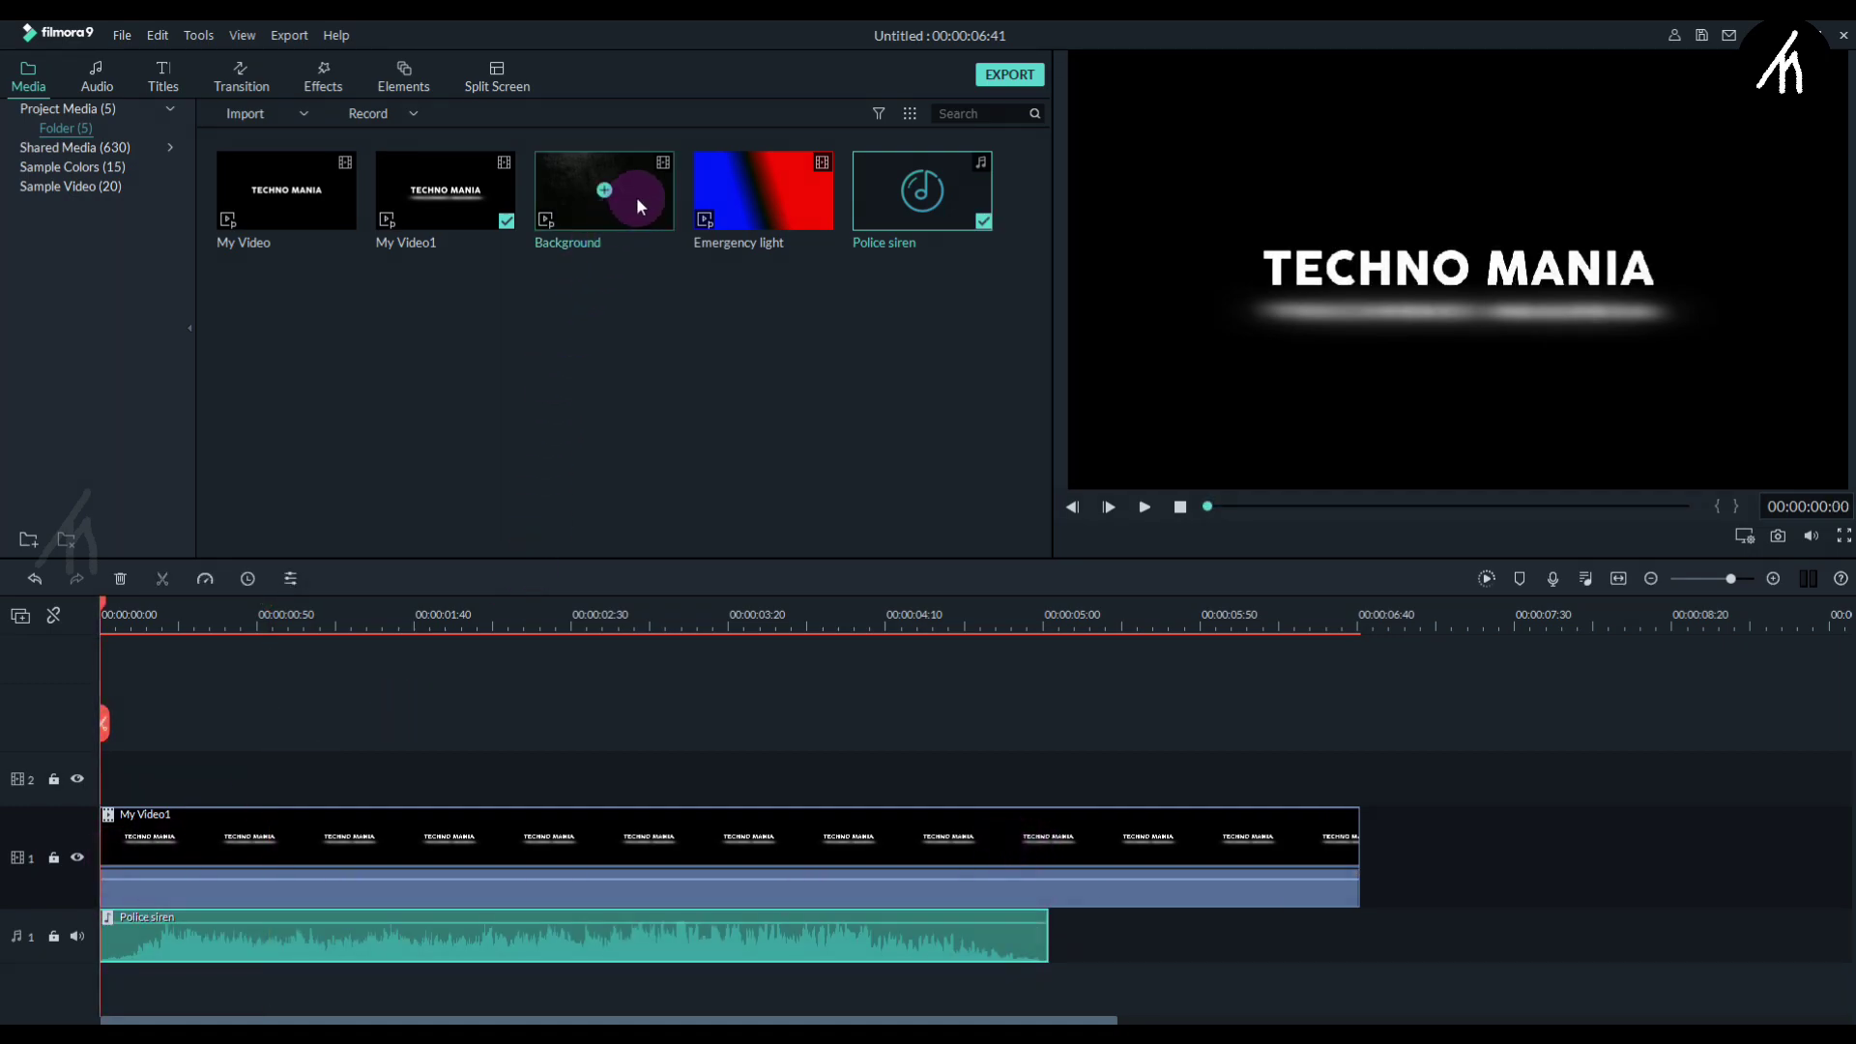
Add Background to track 2 and trim My Video1 to end at 00:00:05:05.
left_click_drag(636, 196, 112, 768)
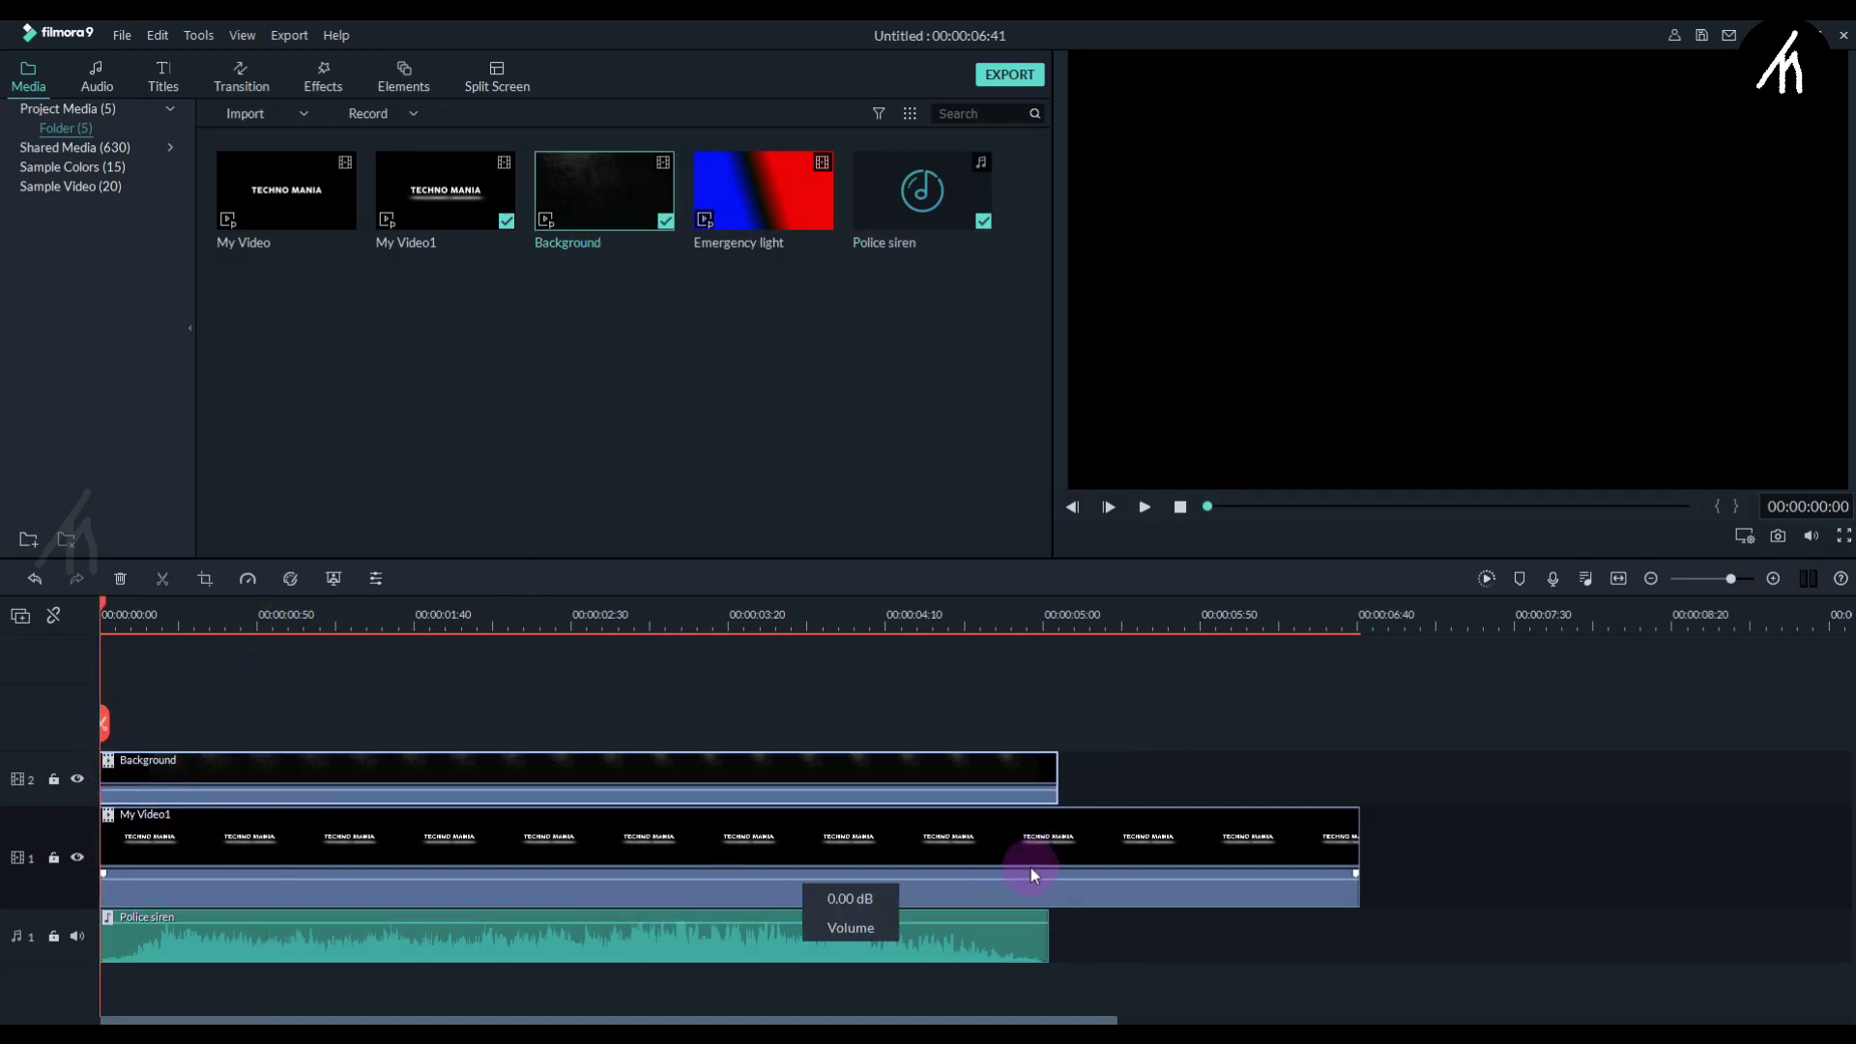
left_click(1024, 829)
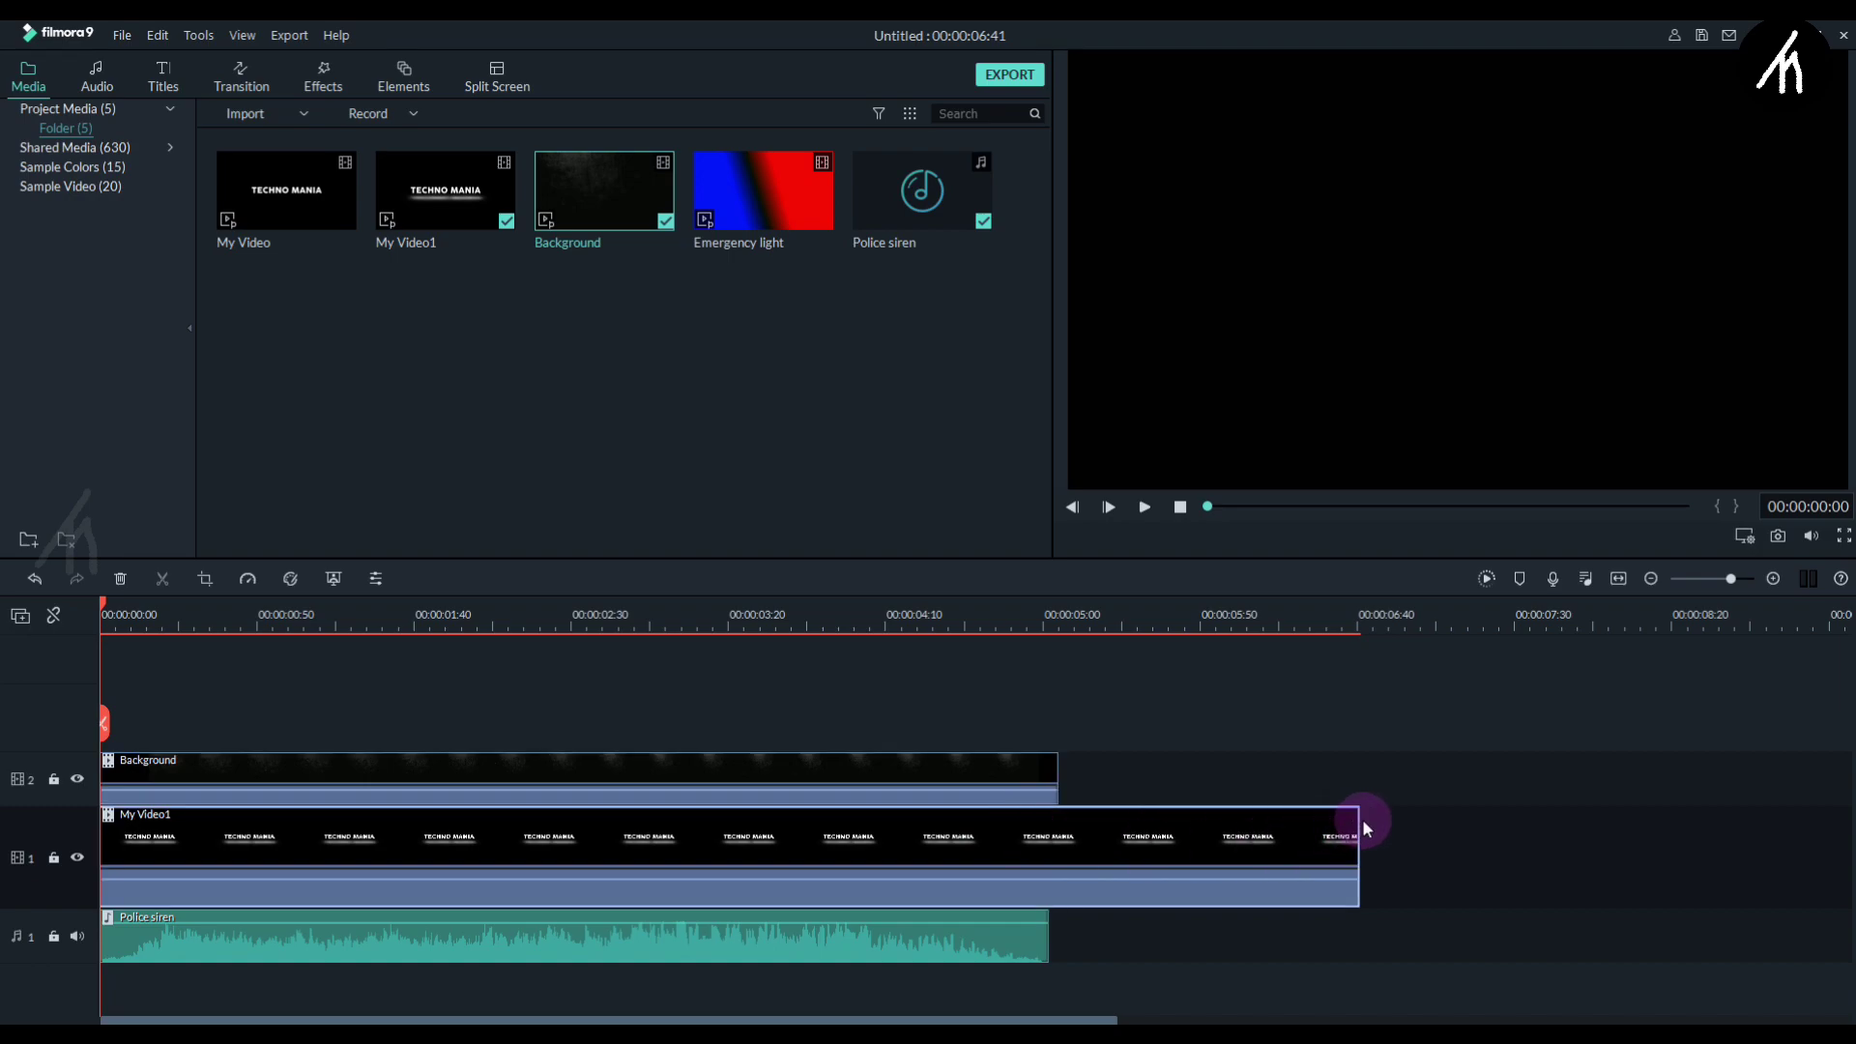
left_click_drag(1360, 822, 1060, 858)
left_click(445, 678)
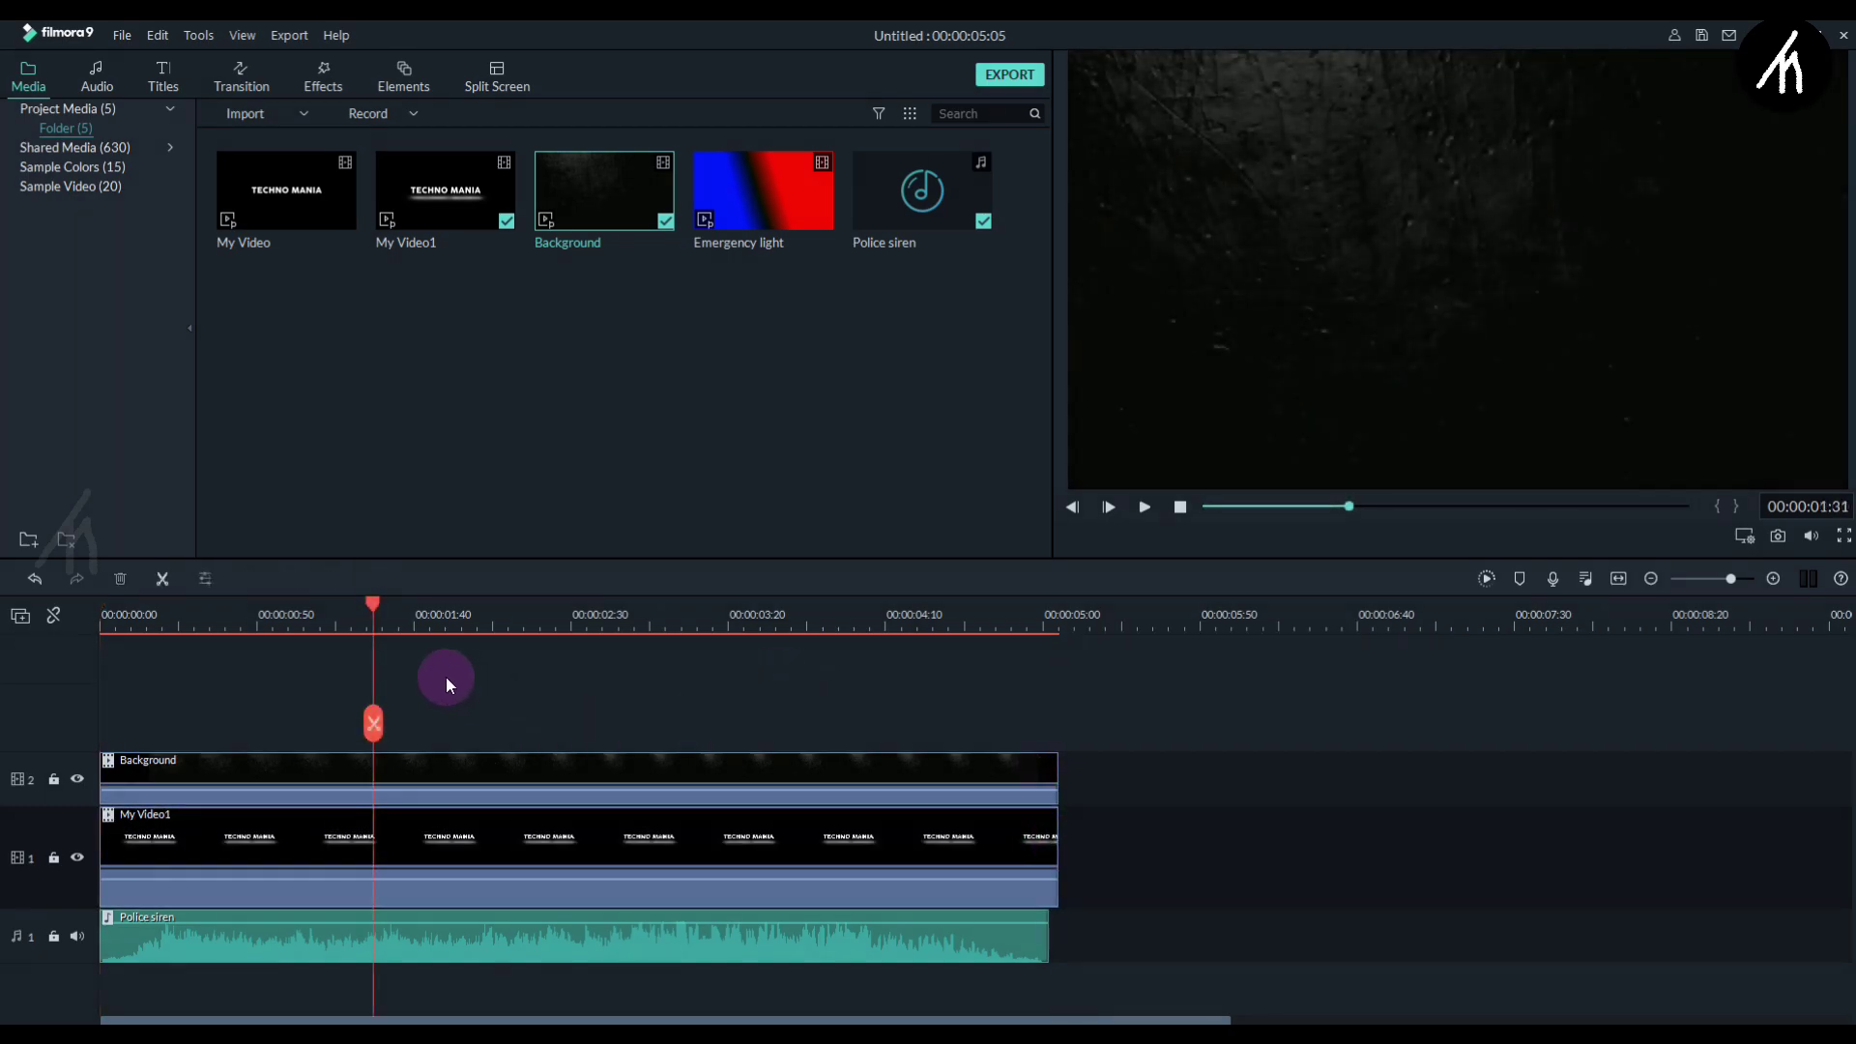
Give the Background clip Lighten blending and brightness 39.
double_click(424, 769)
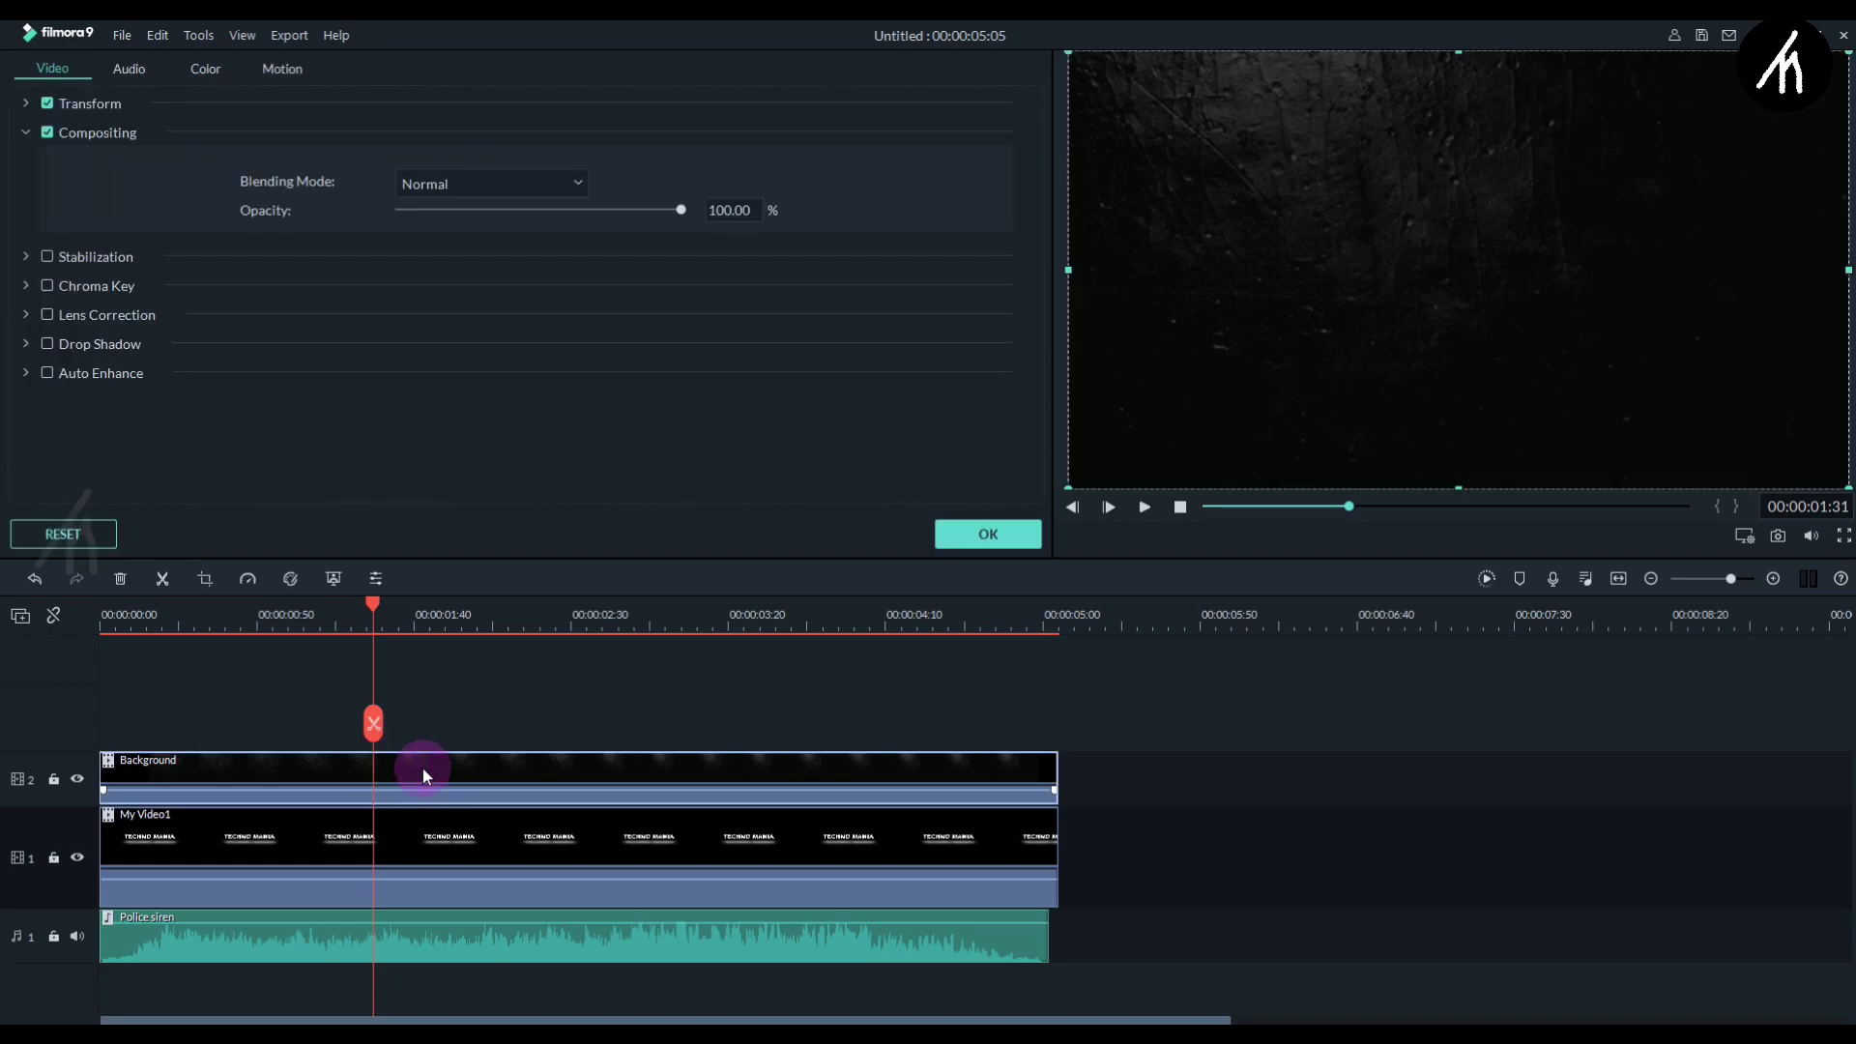
left_click(466, 184)
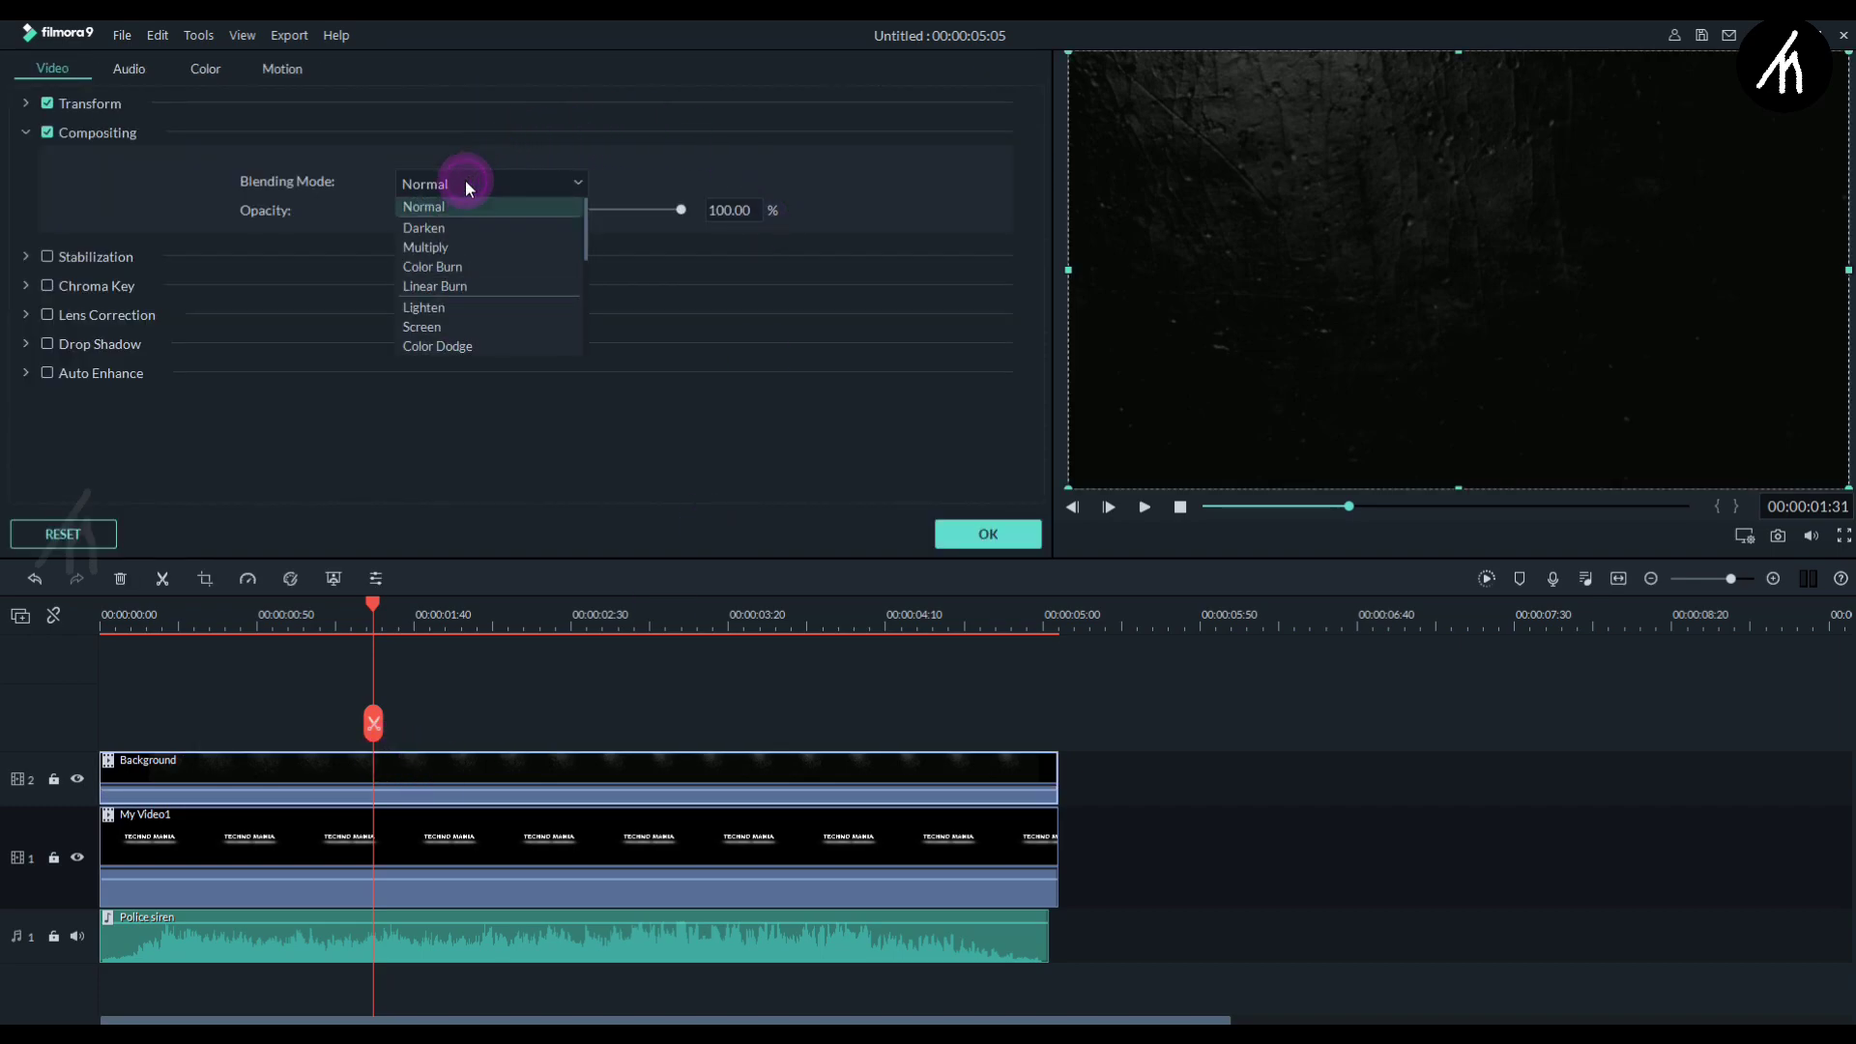
left_click(437, 310)
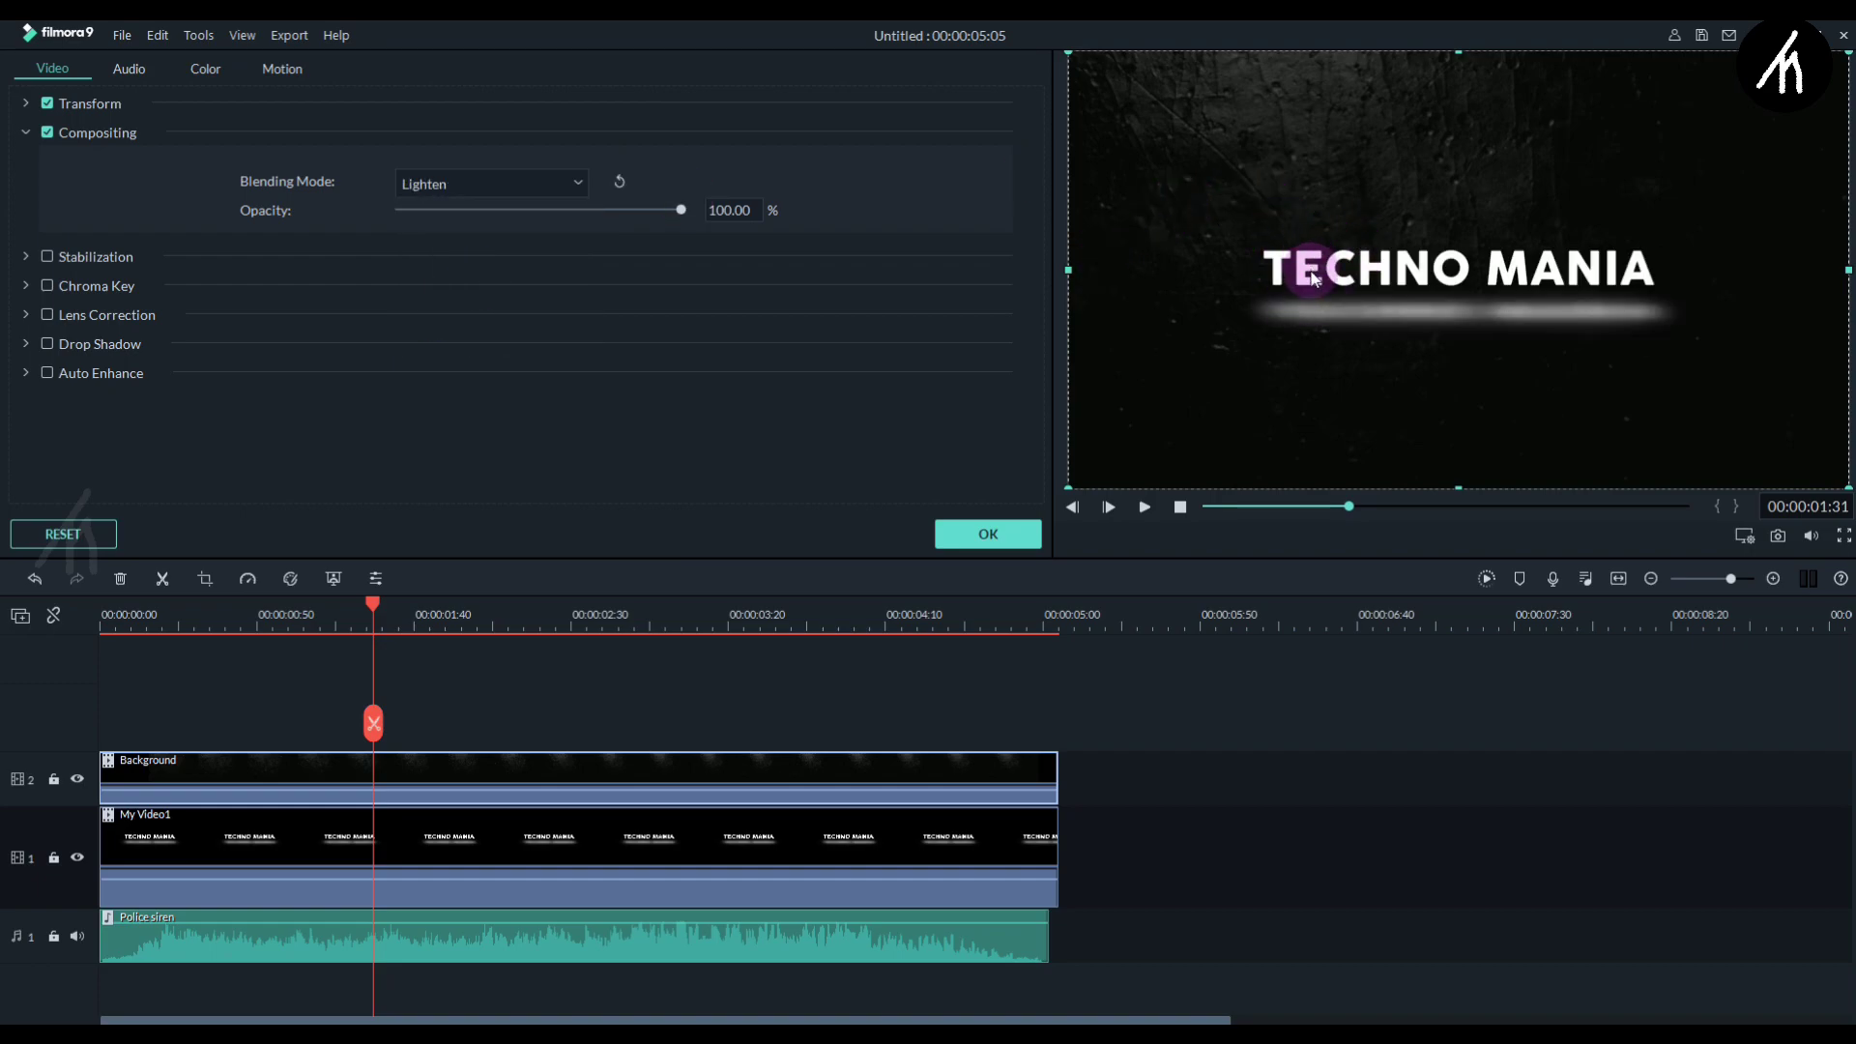
left_click(210, 78)
scroll(496, 450, "down", 3)
left_click(592, 345)
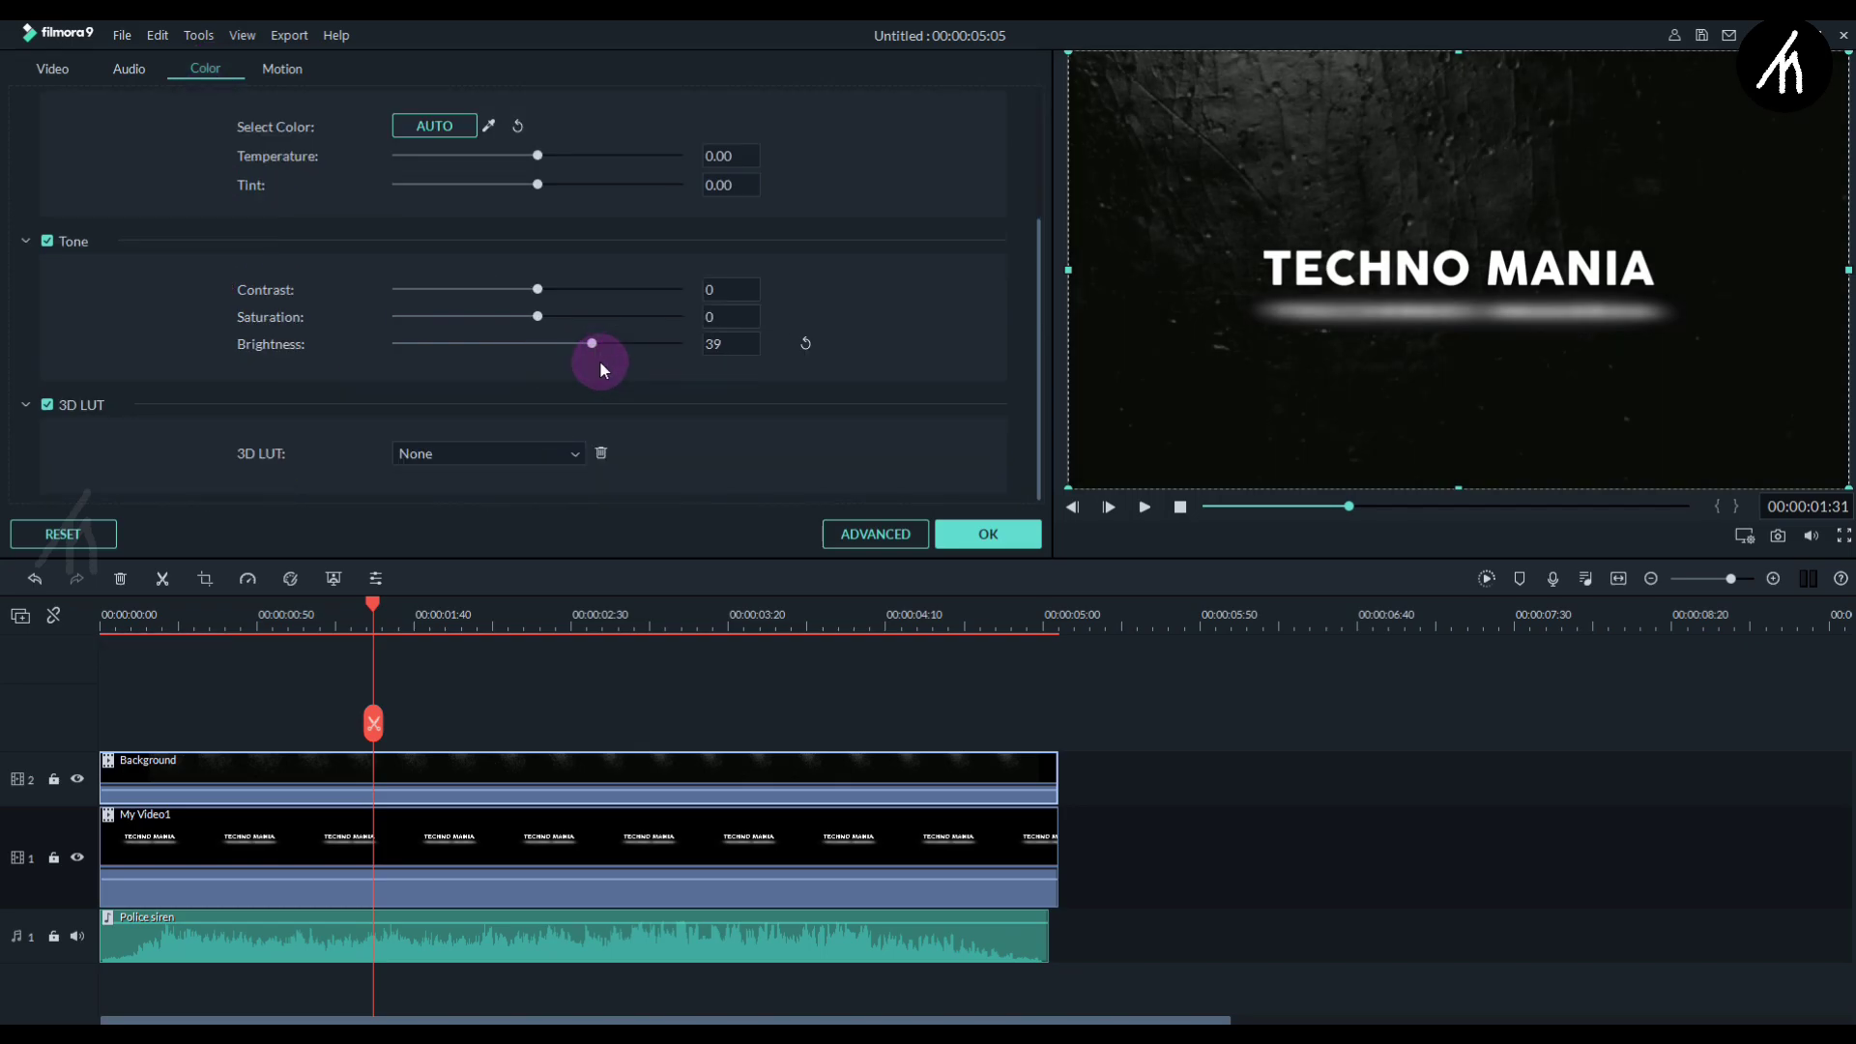
left_click(988, 536)
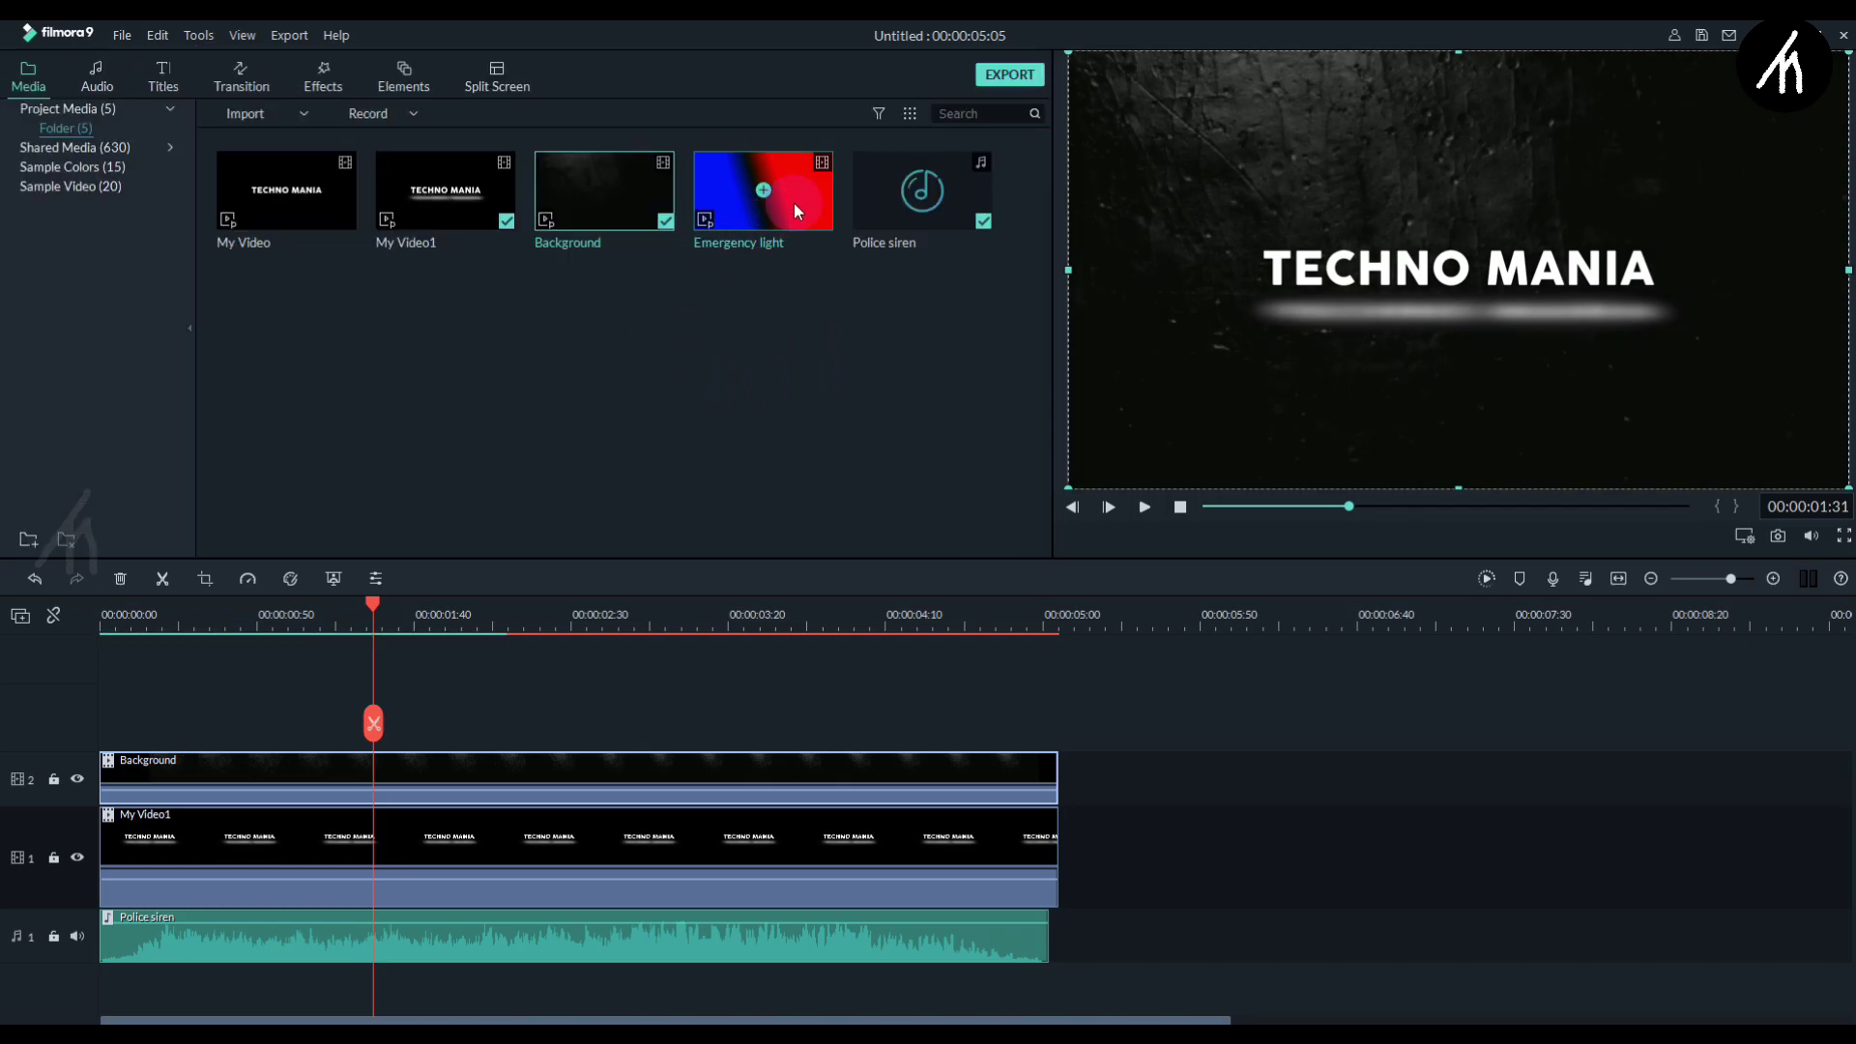
Add Emergency light on track 3 and preview the timeline from the start.
left_click_drag(792, 203, 49, 698)
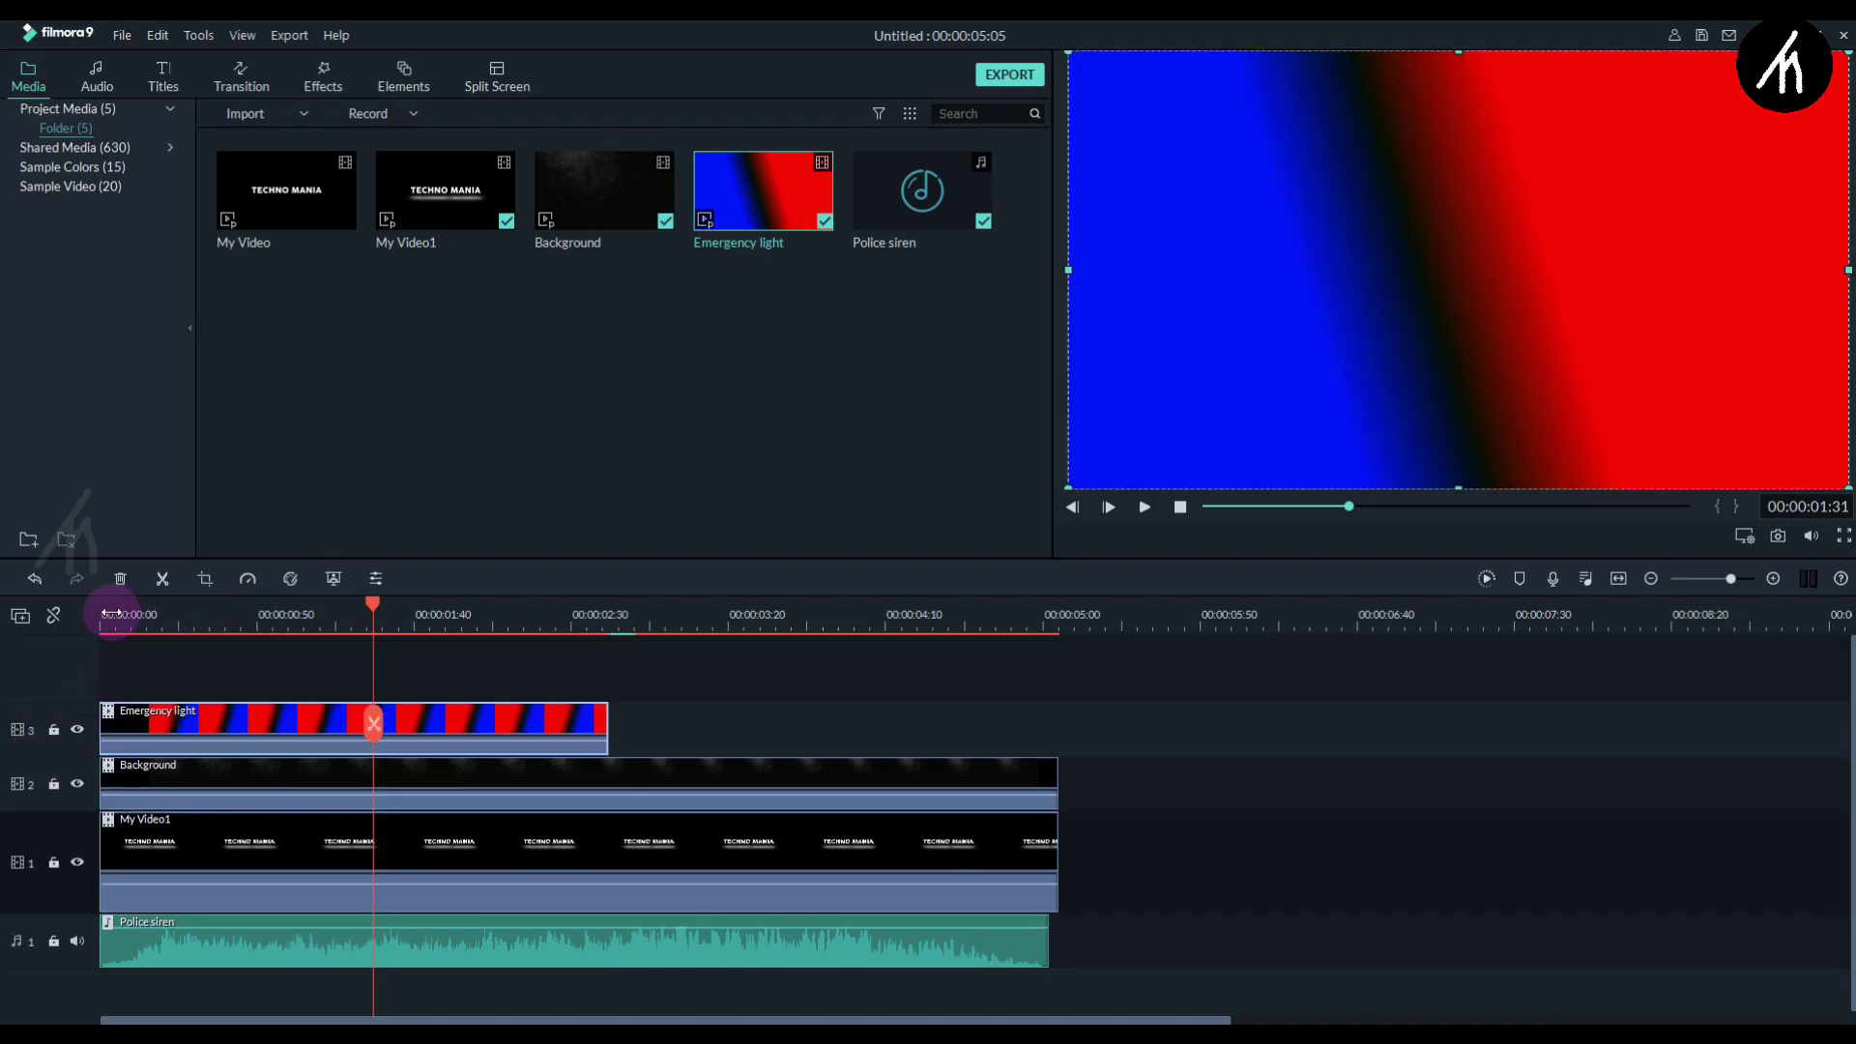
left_click(109, 613)
key("space")
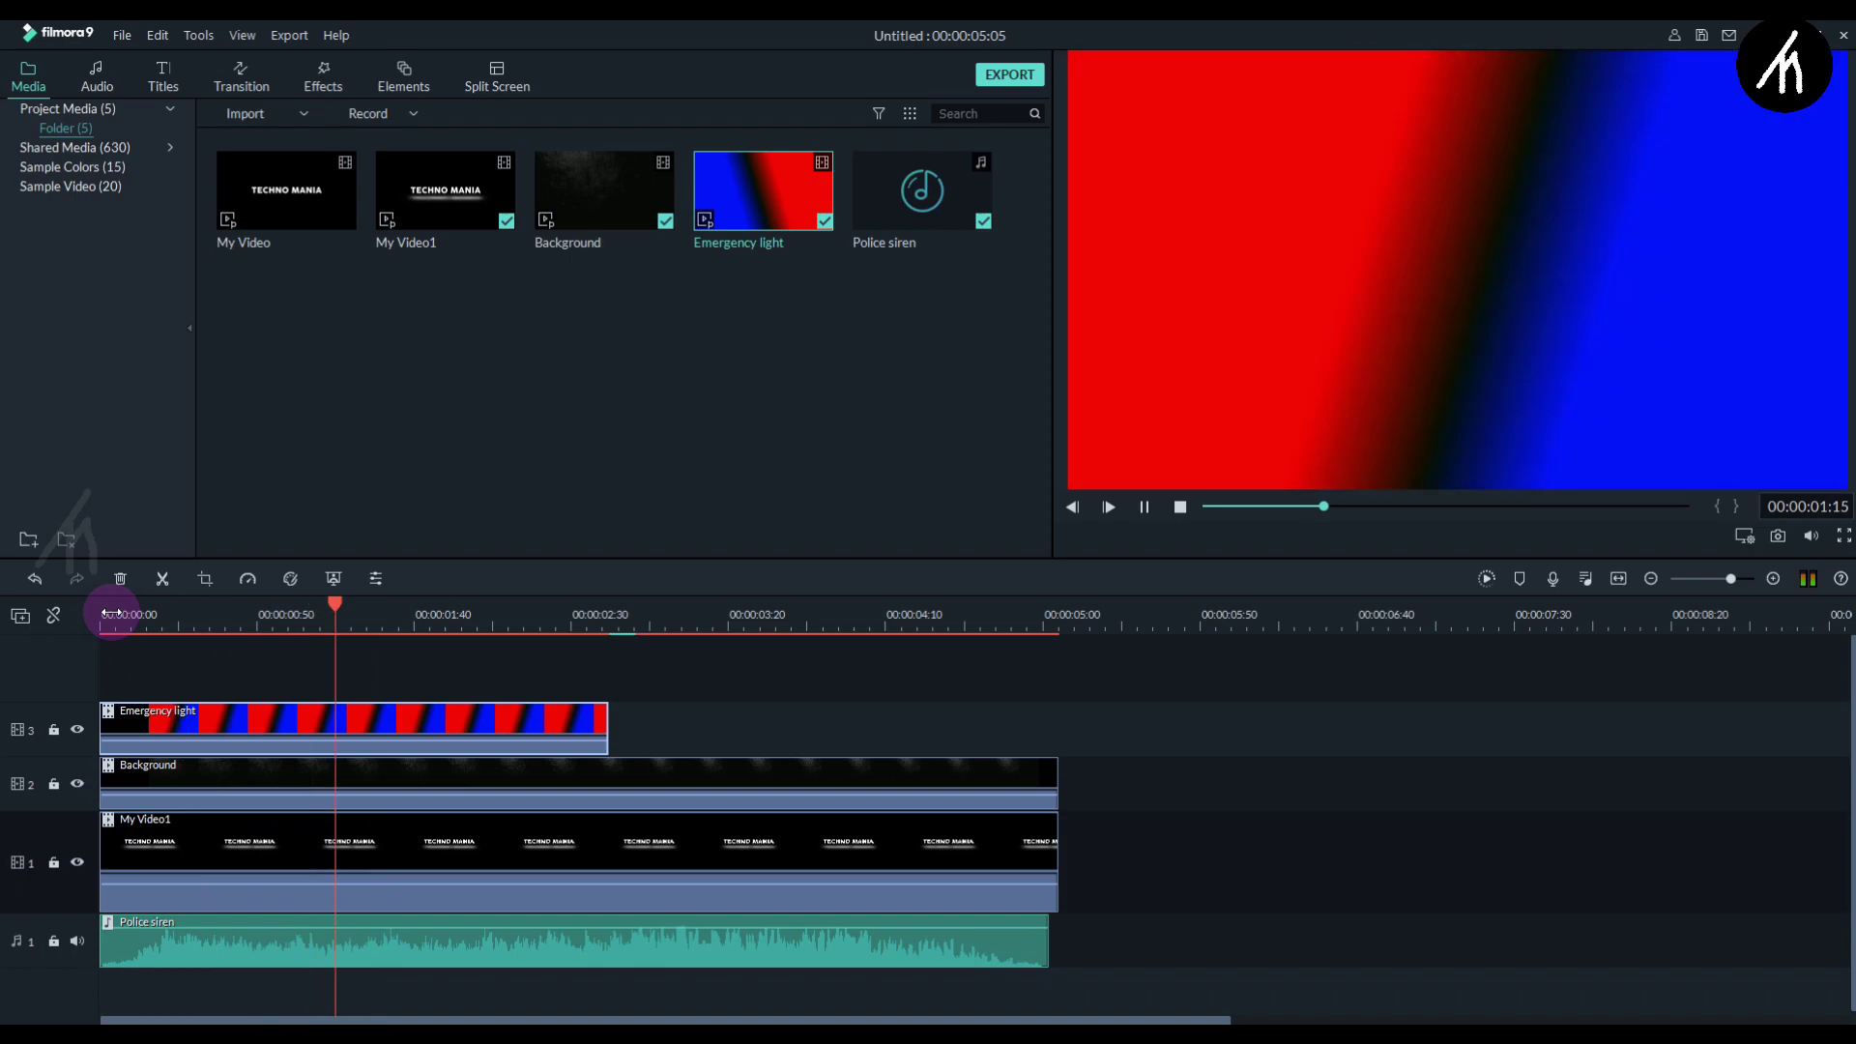
key("space")
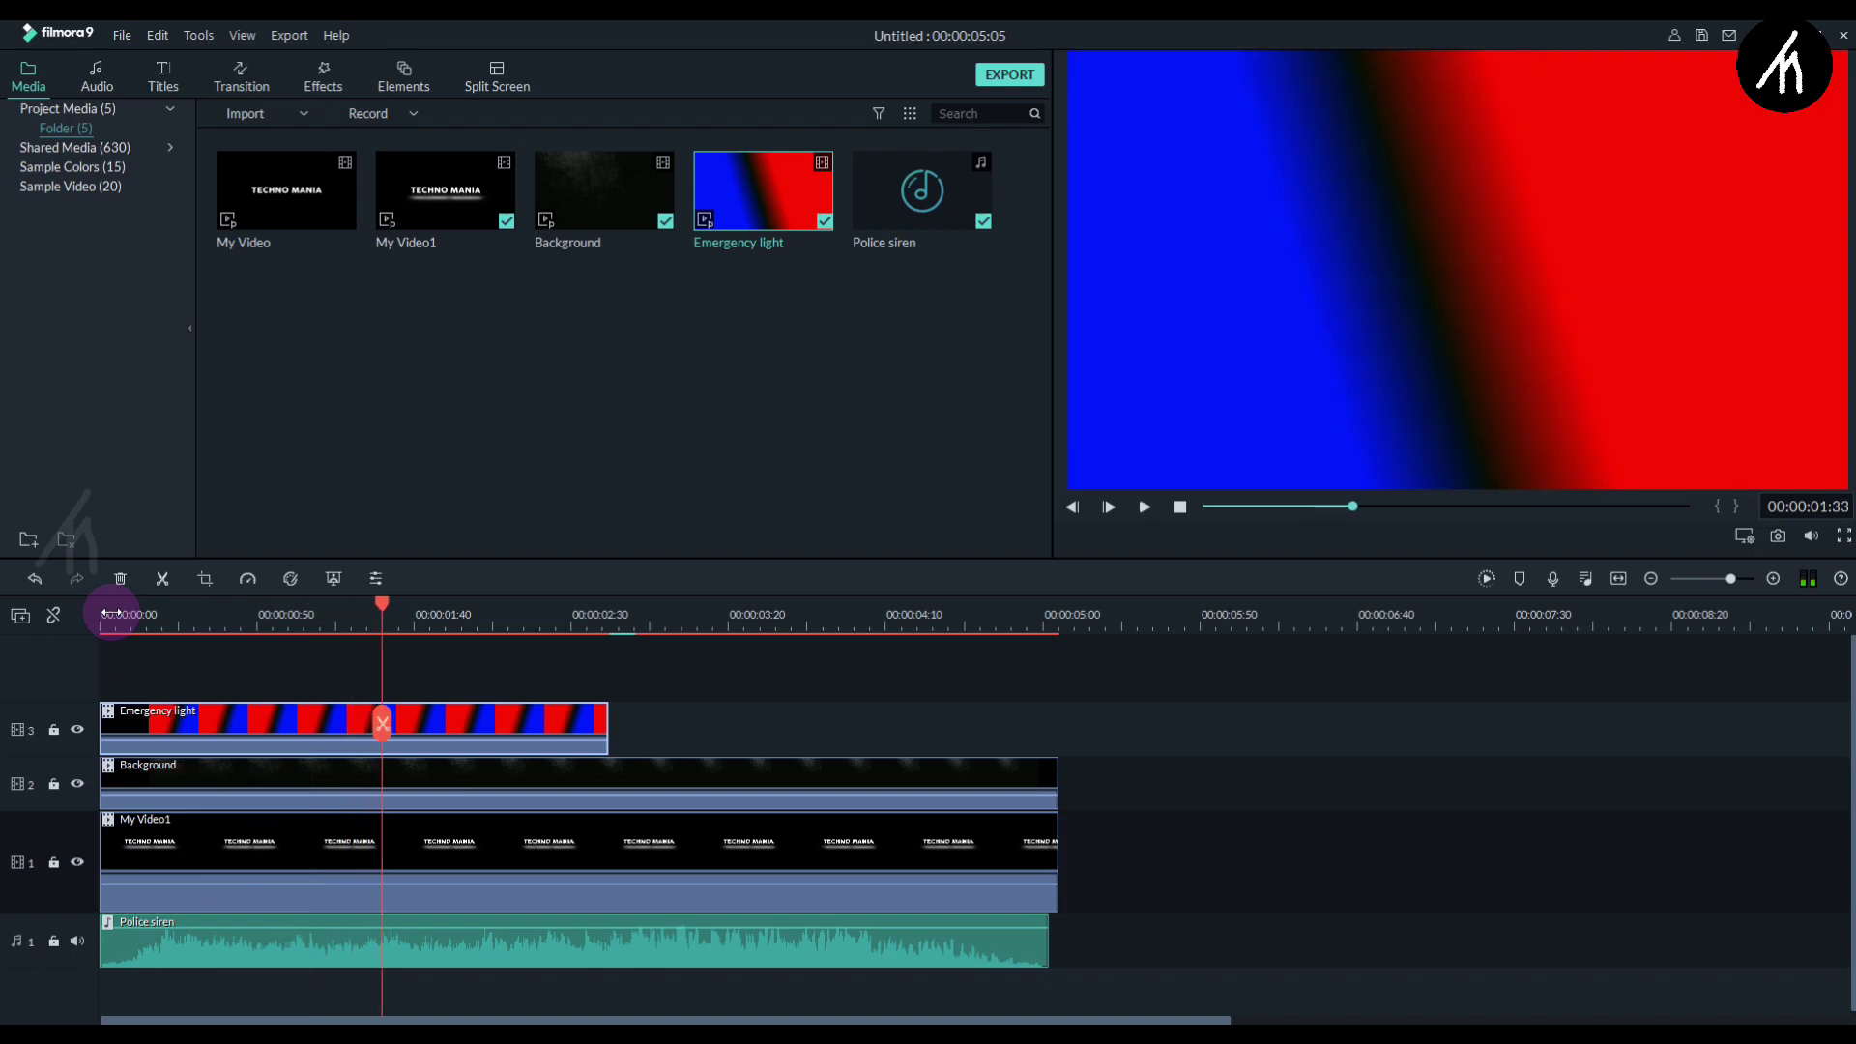
Set the Emergency light clip's blending mode to Multiply.
double_click(281, 720)
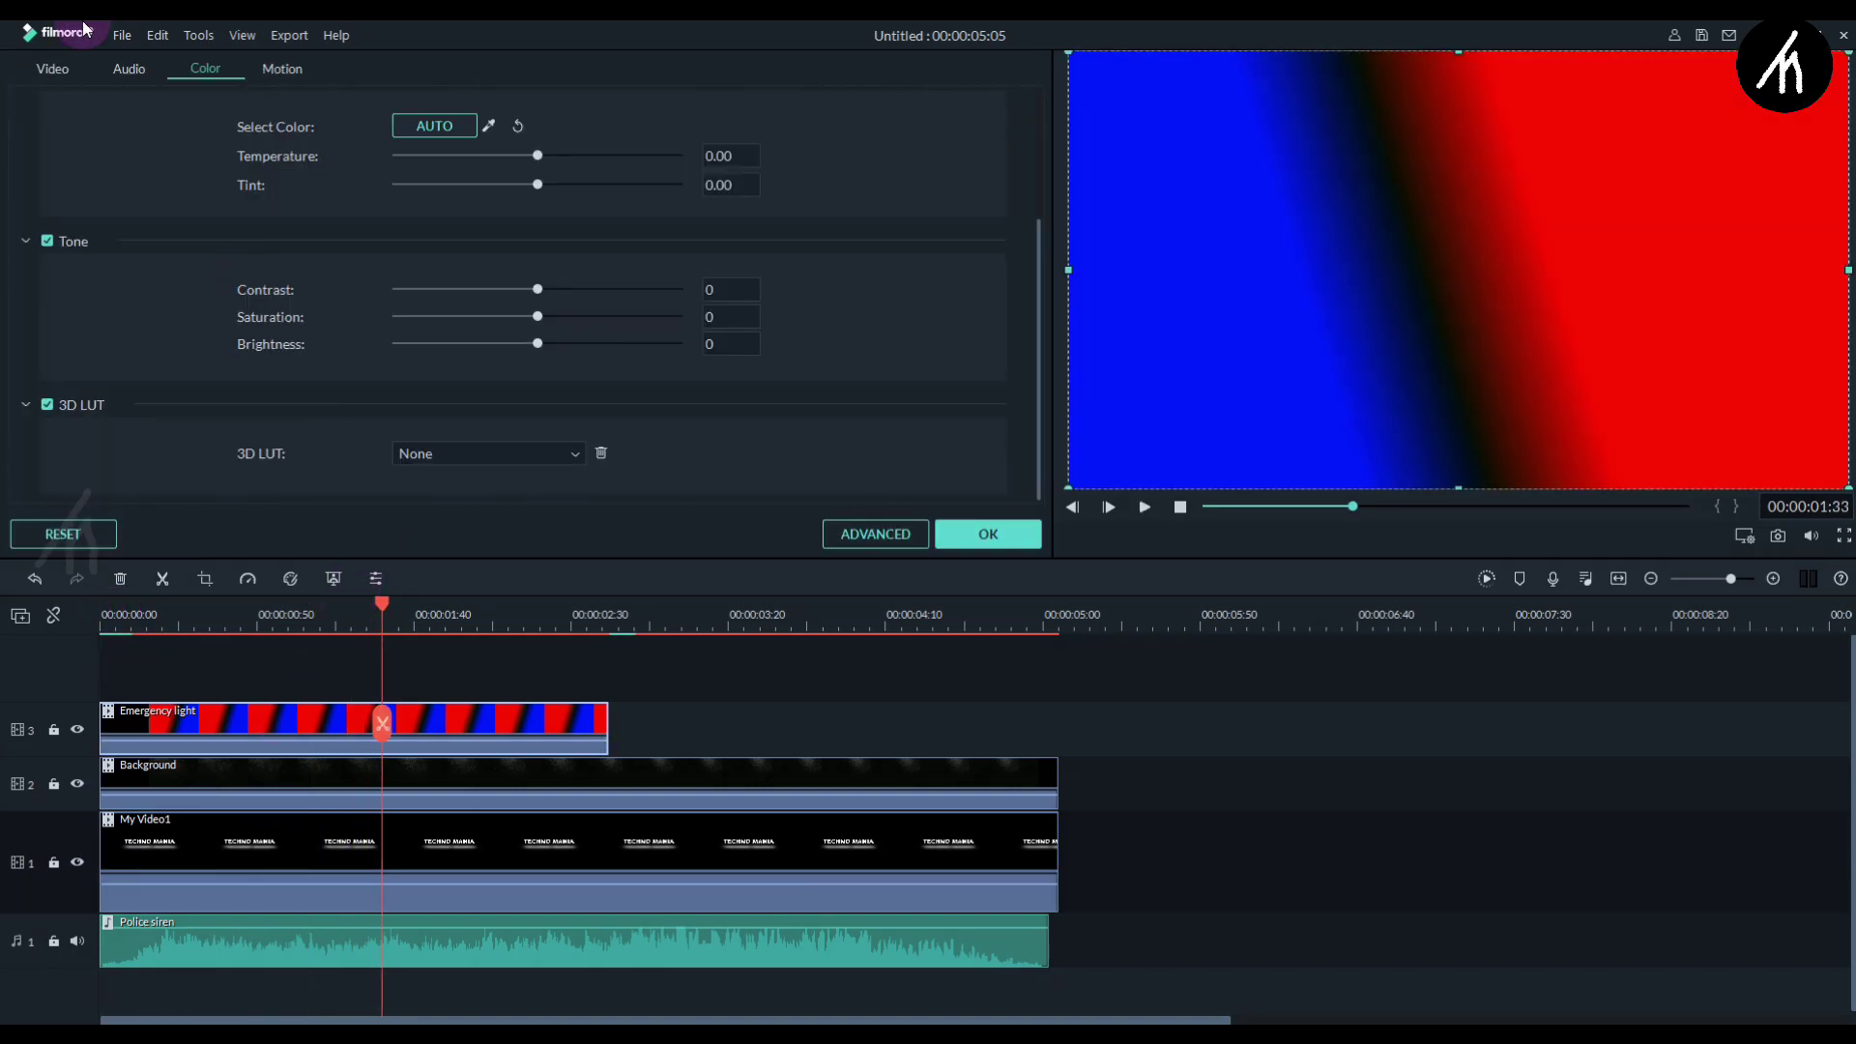
left_click(50, 69)
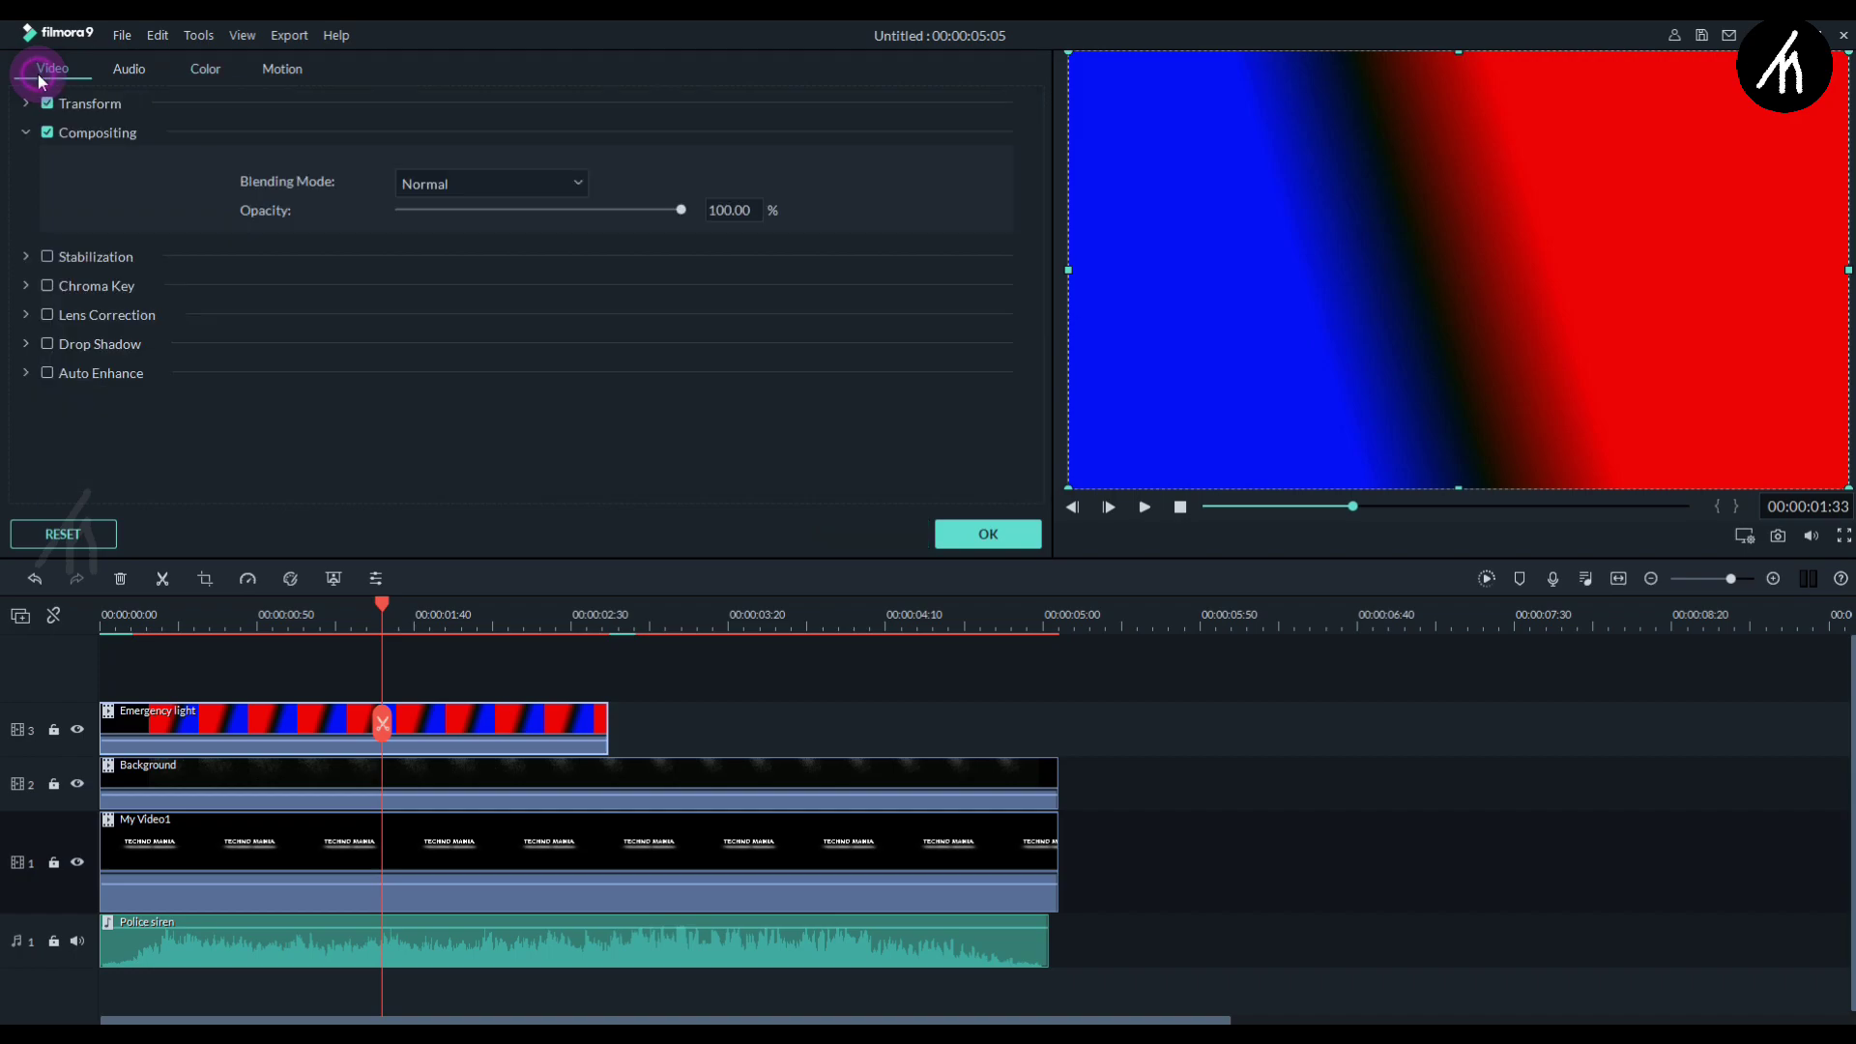
left_click(505, 182)
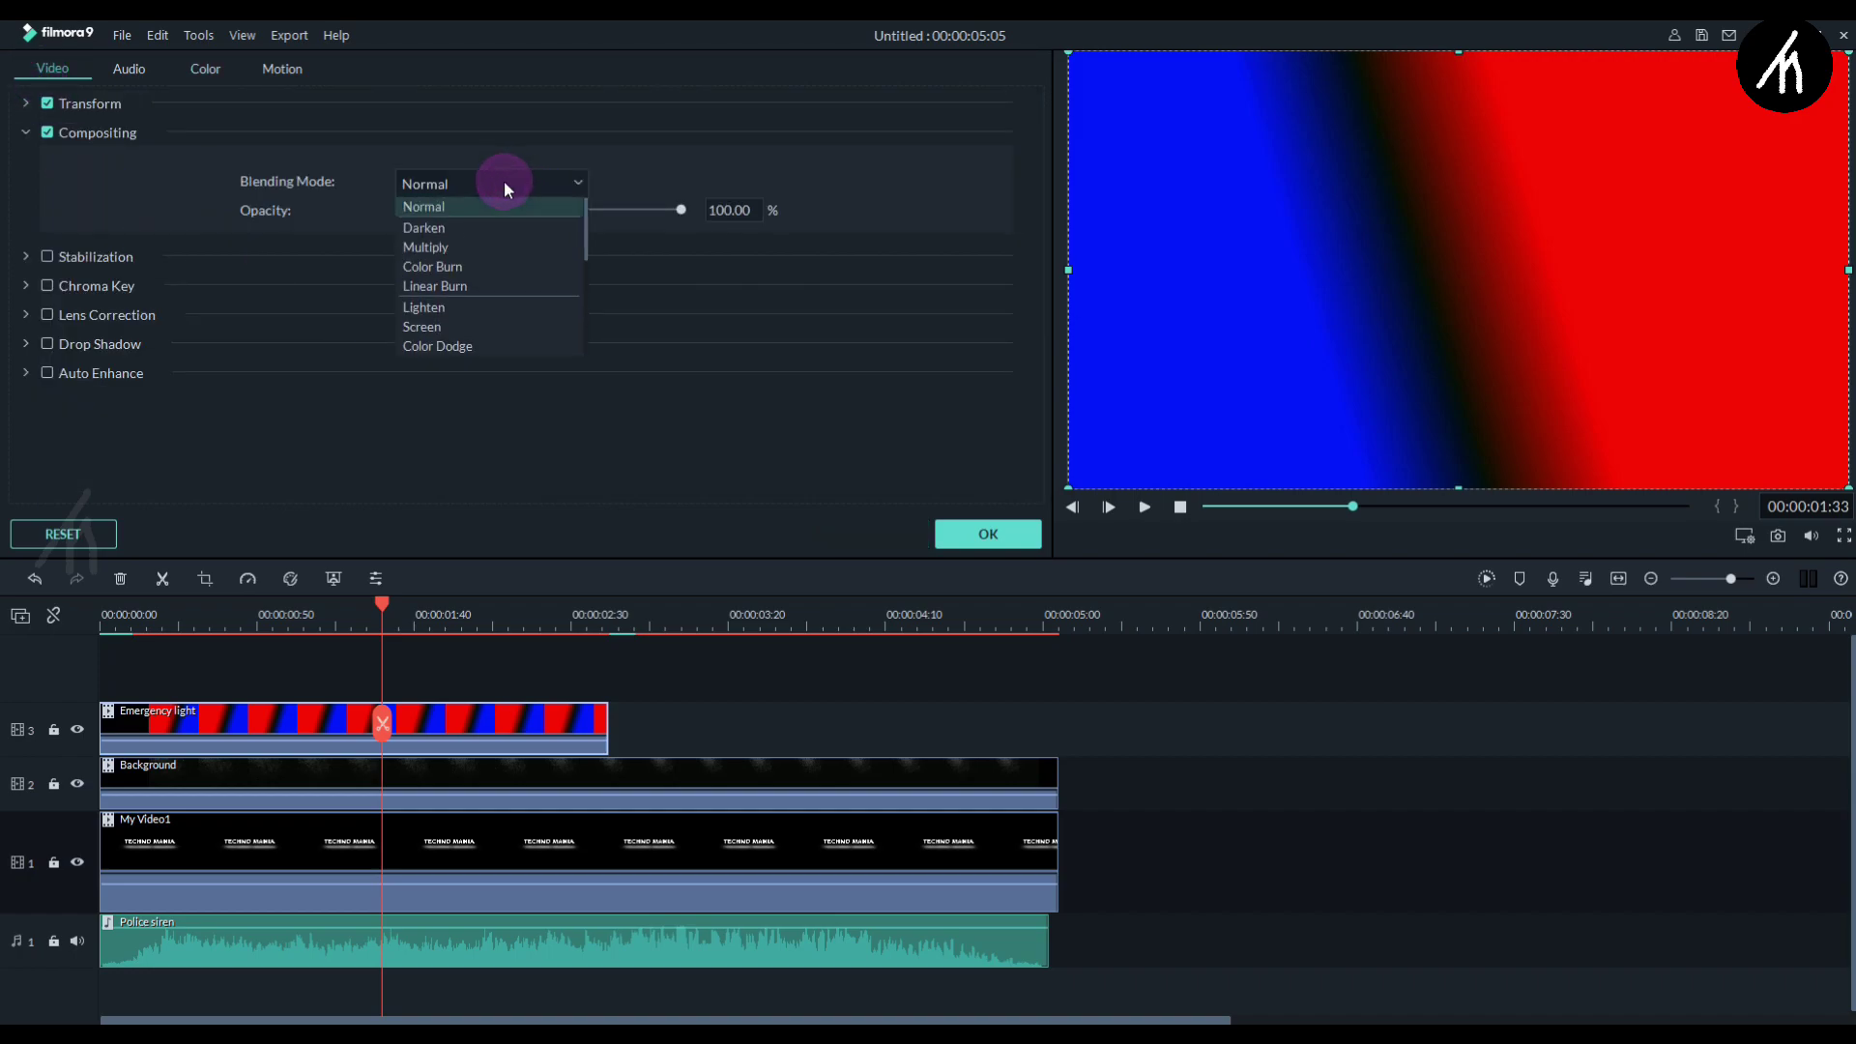
left_click(444, 249)
Play the intro from the start to check the red and blue lighting.
left_click(1208, 507)
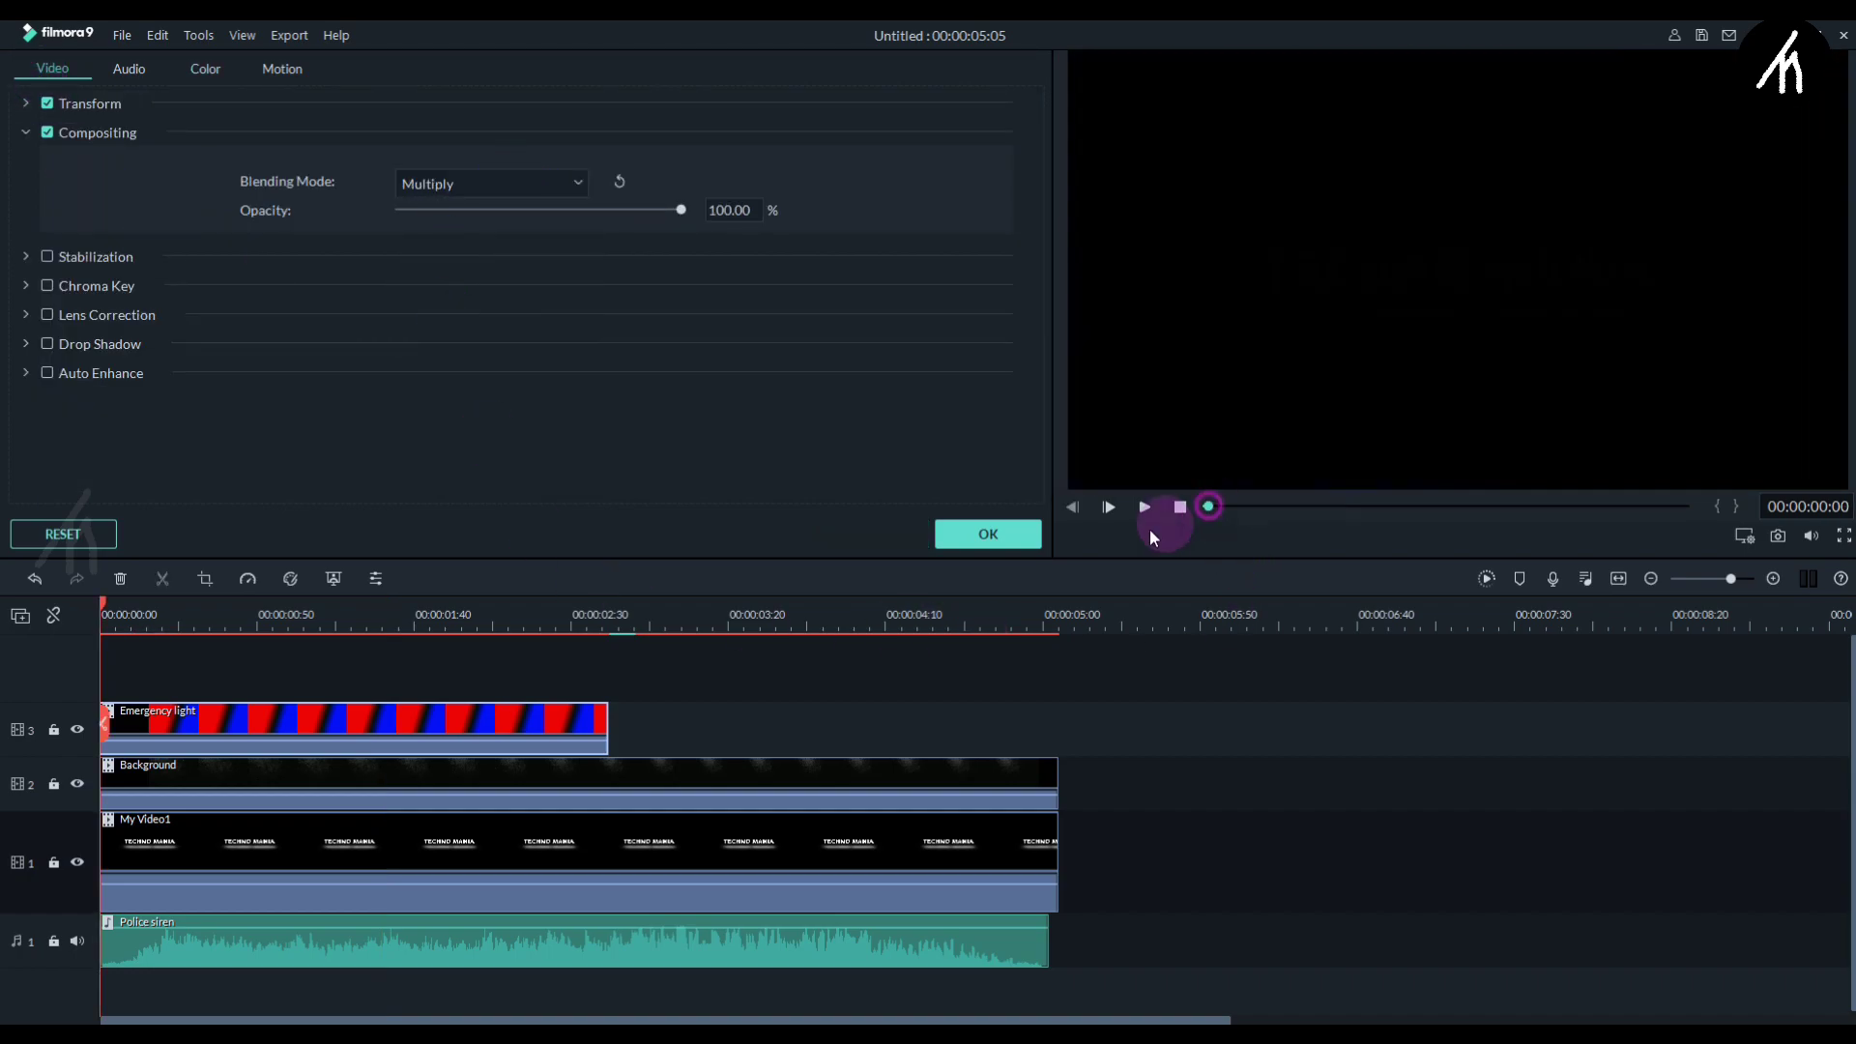
key("space")
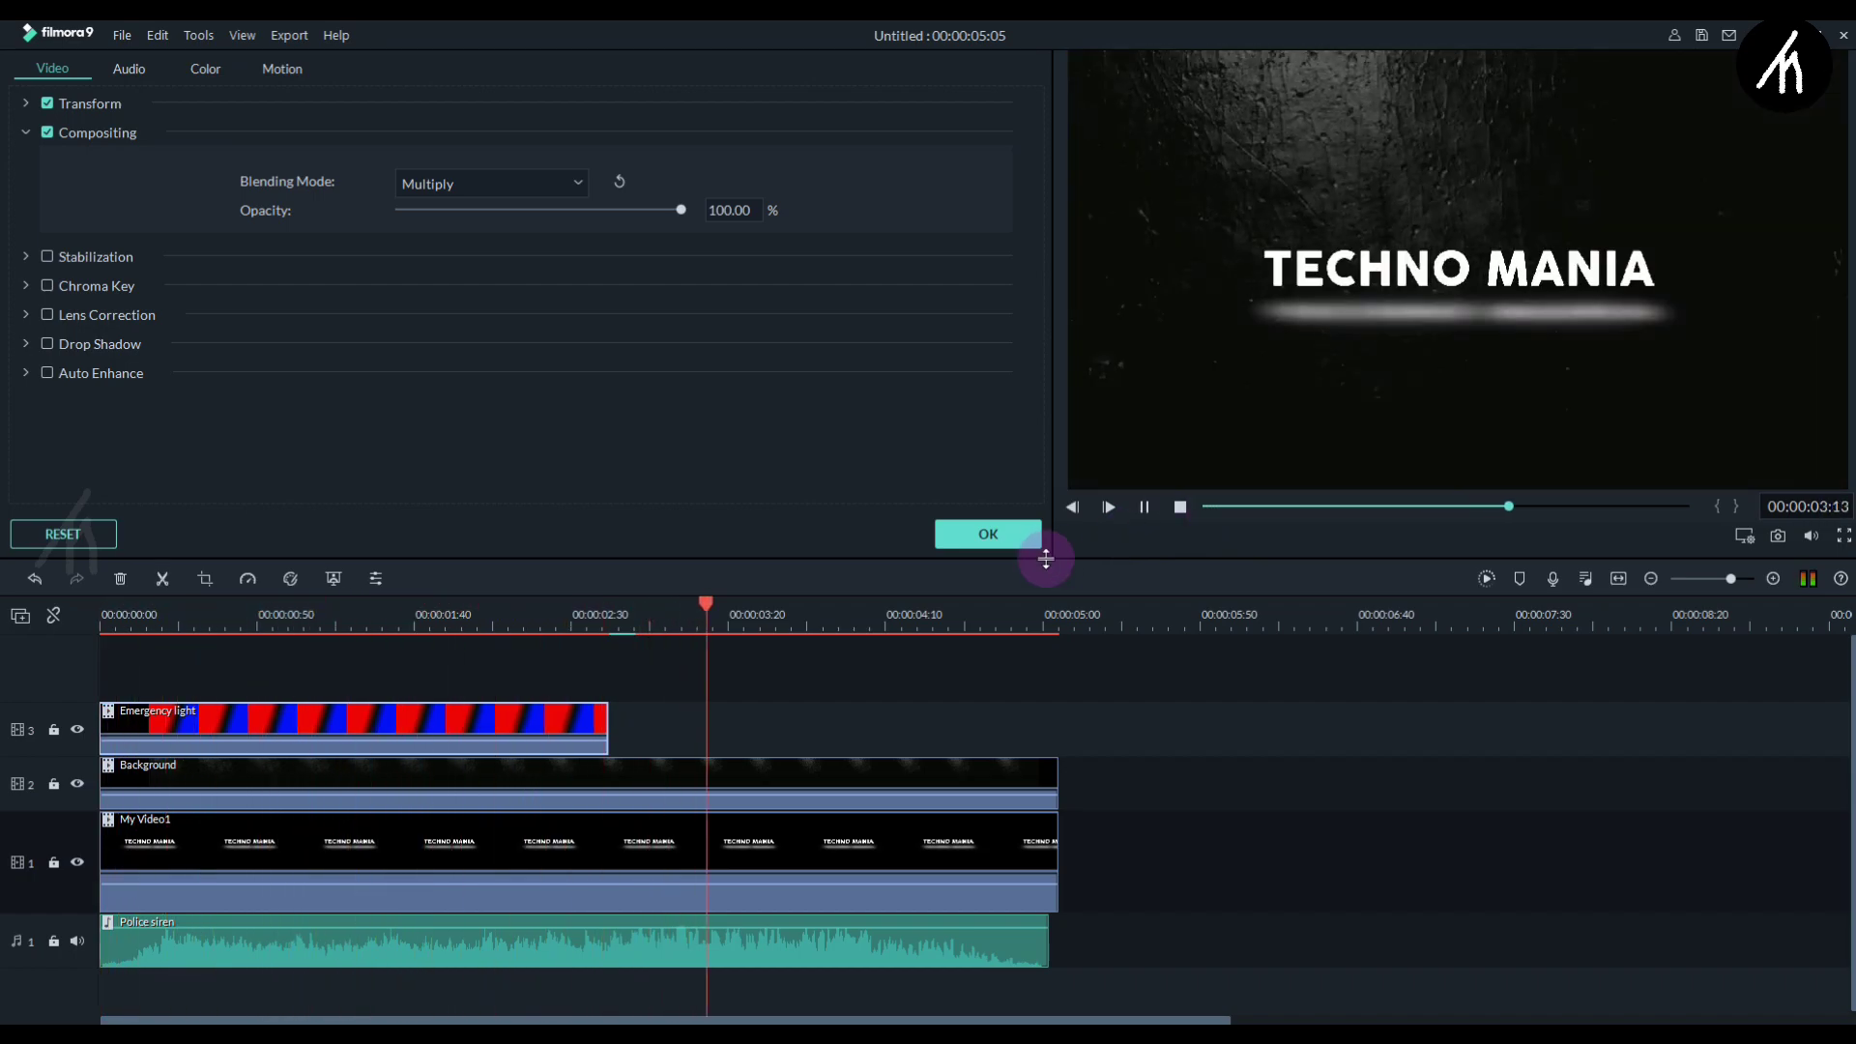
key("space")
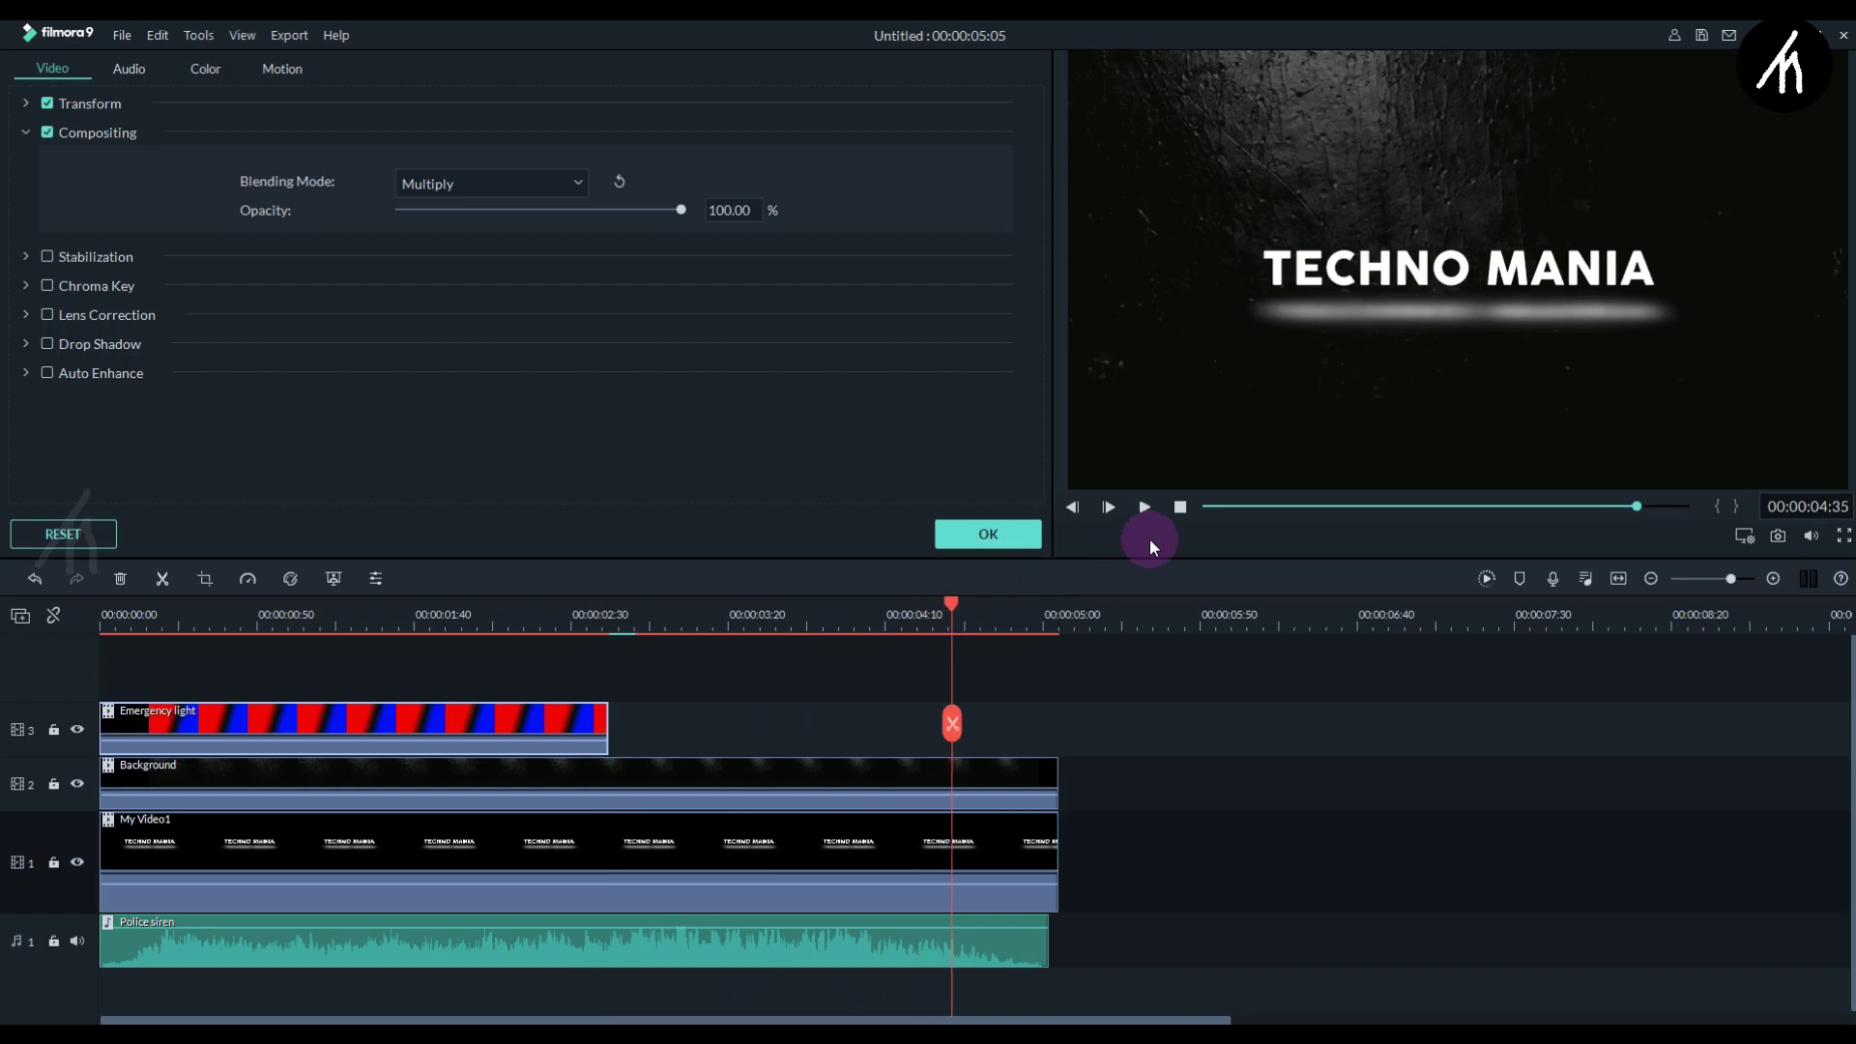
left_click(1210, 506)
key("space")
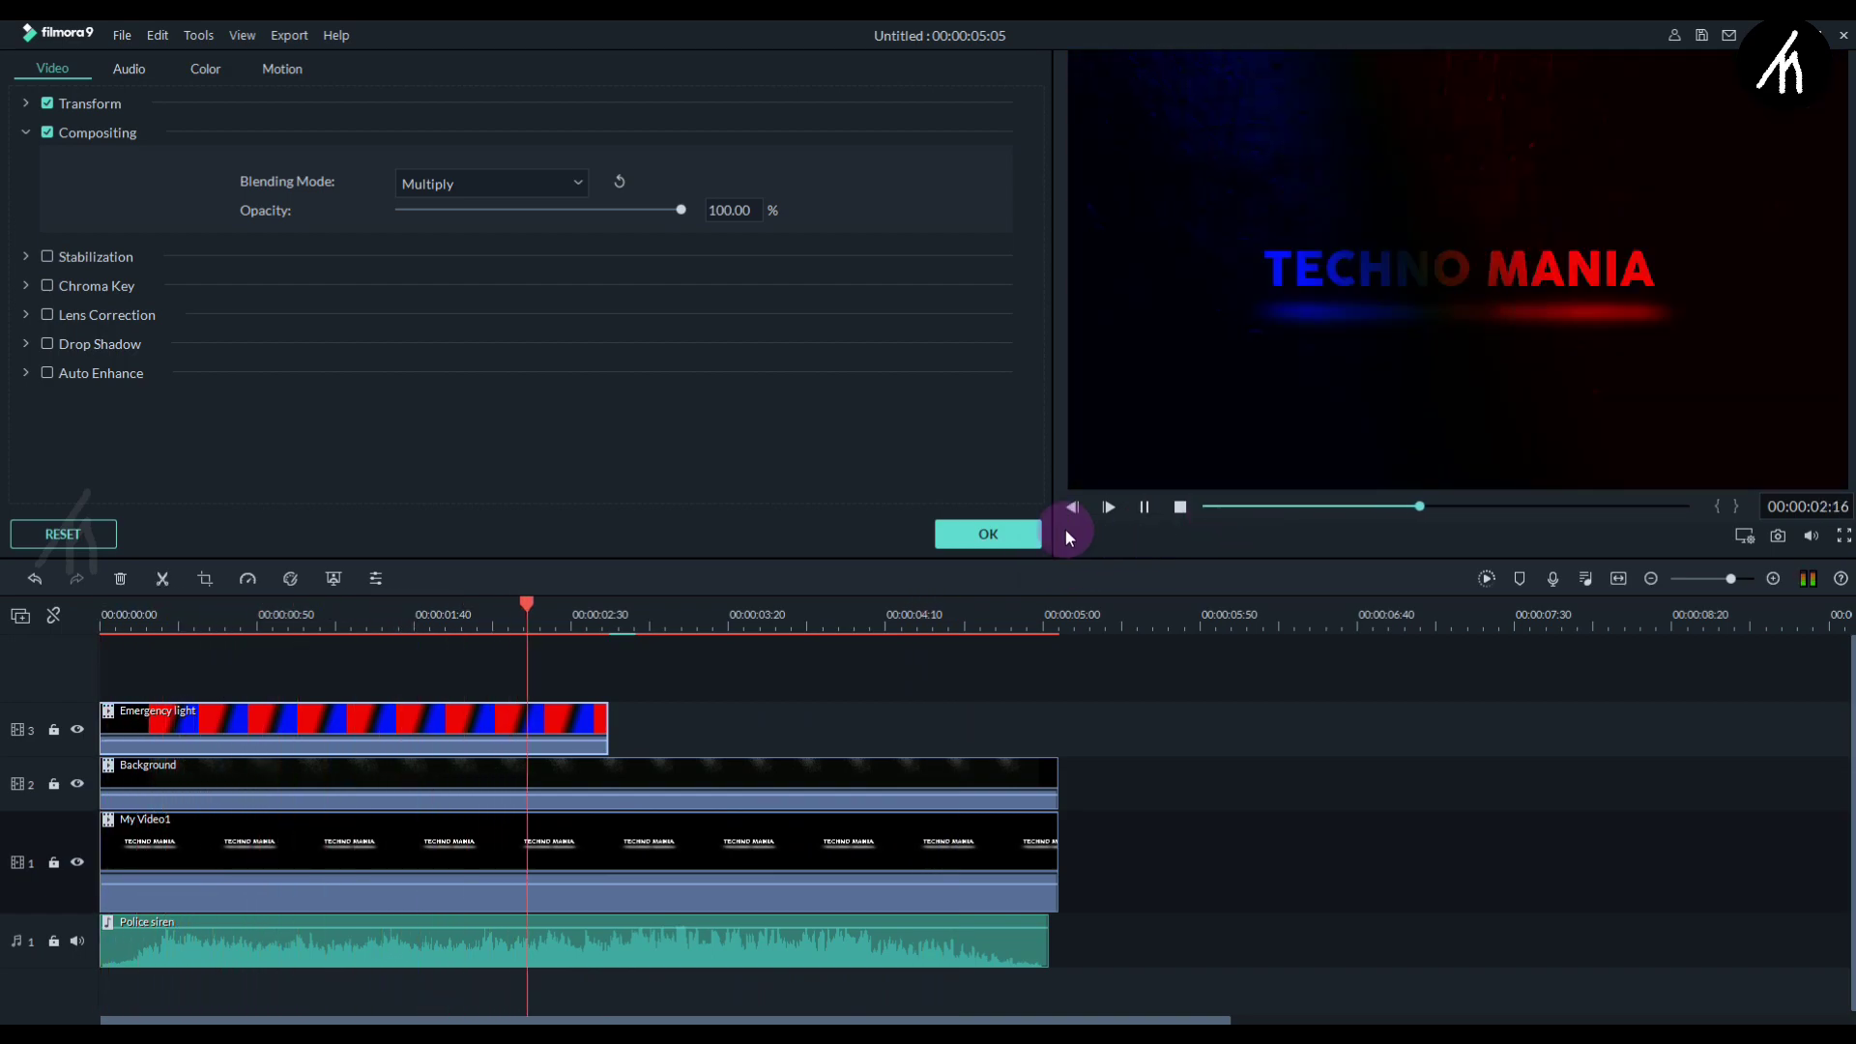
key("space")
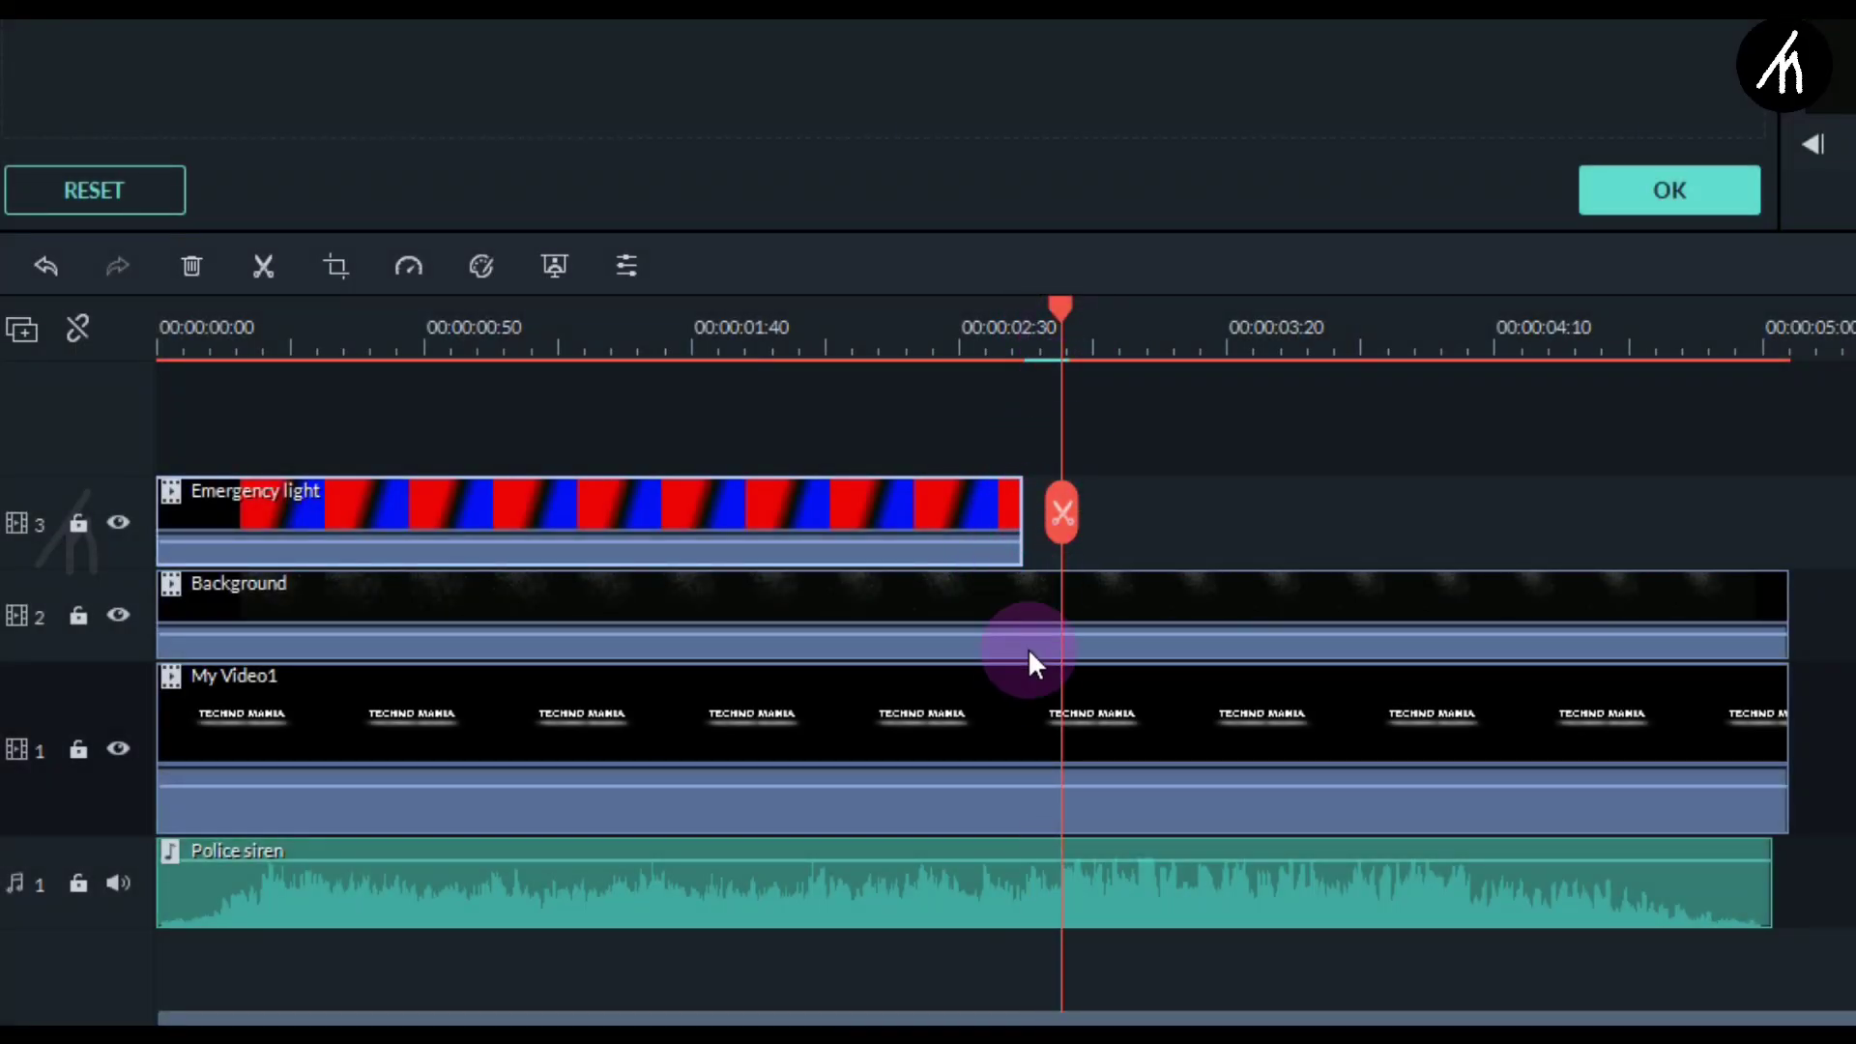
Split My Video1 at 00:00:02:42, where Emergency light ends, and trim the first part's end.
left_click(1081, 709)
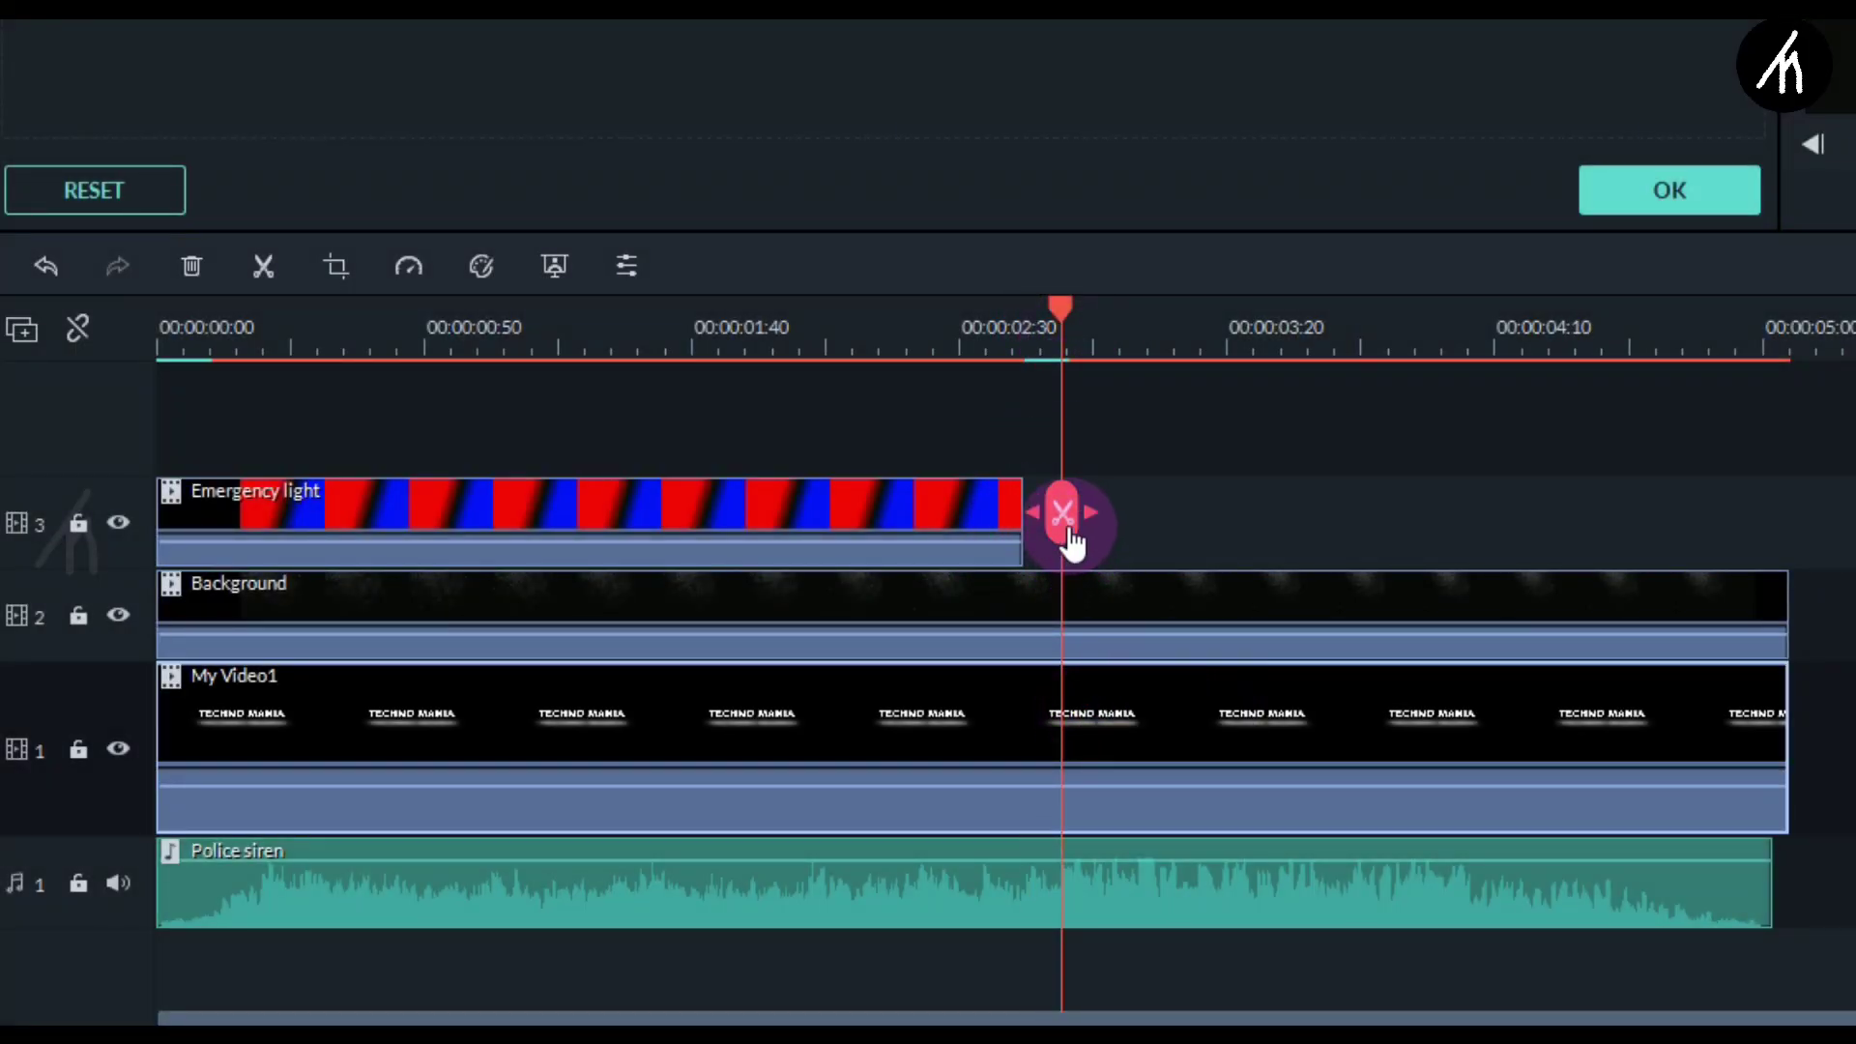
left_click(1062, 513)
left_click(1010, 700)
left_click(1065, 717)
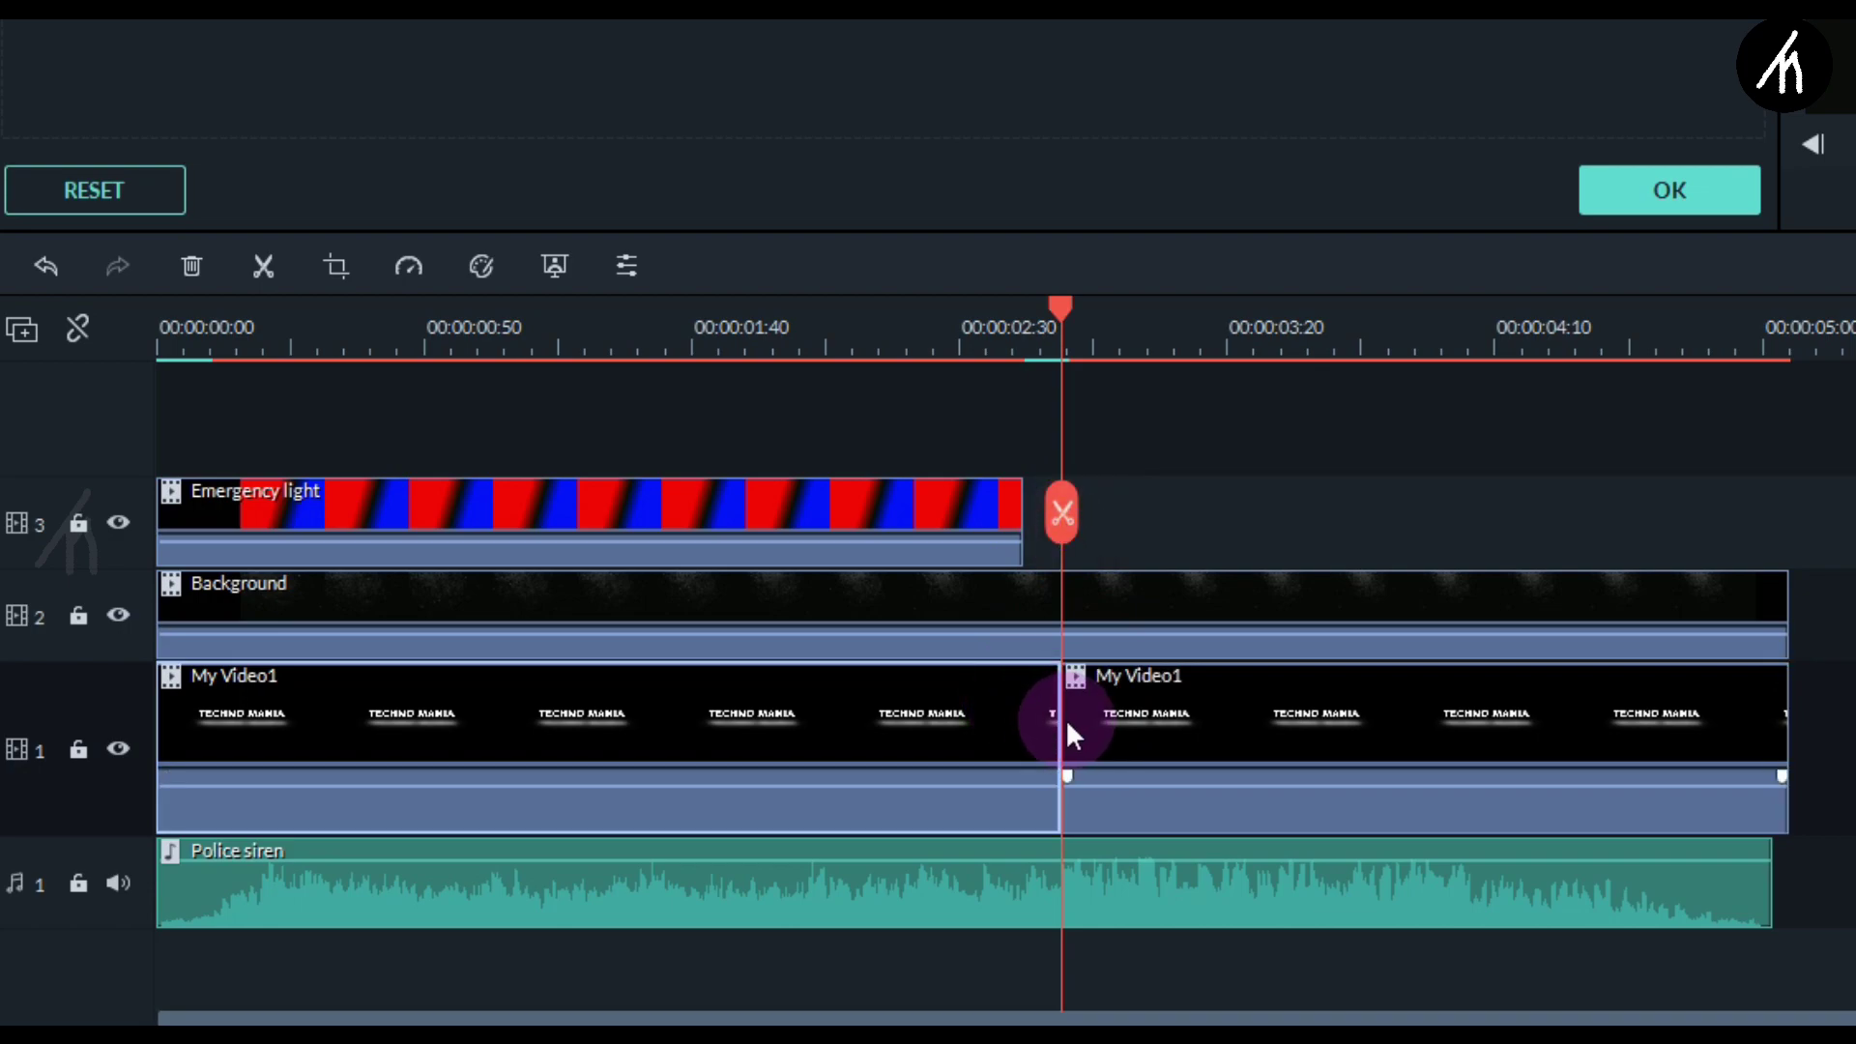
left_click_drag(1062, 720, 1021, 741)
left_click(1113, 737)
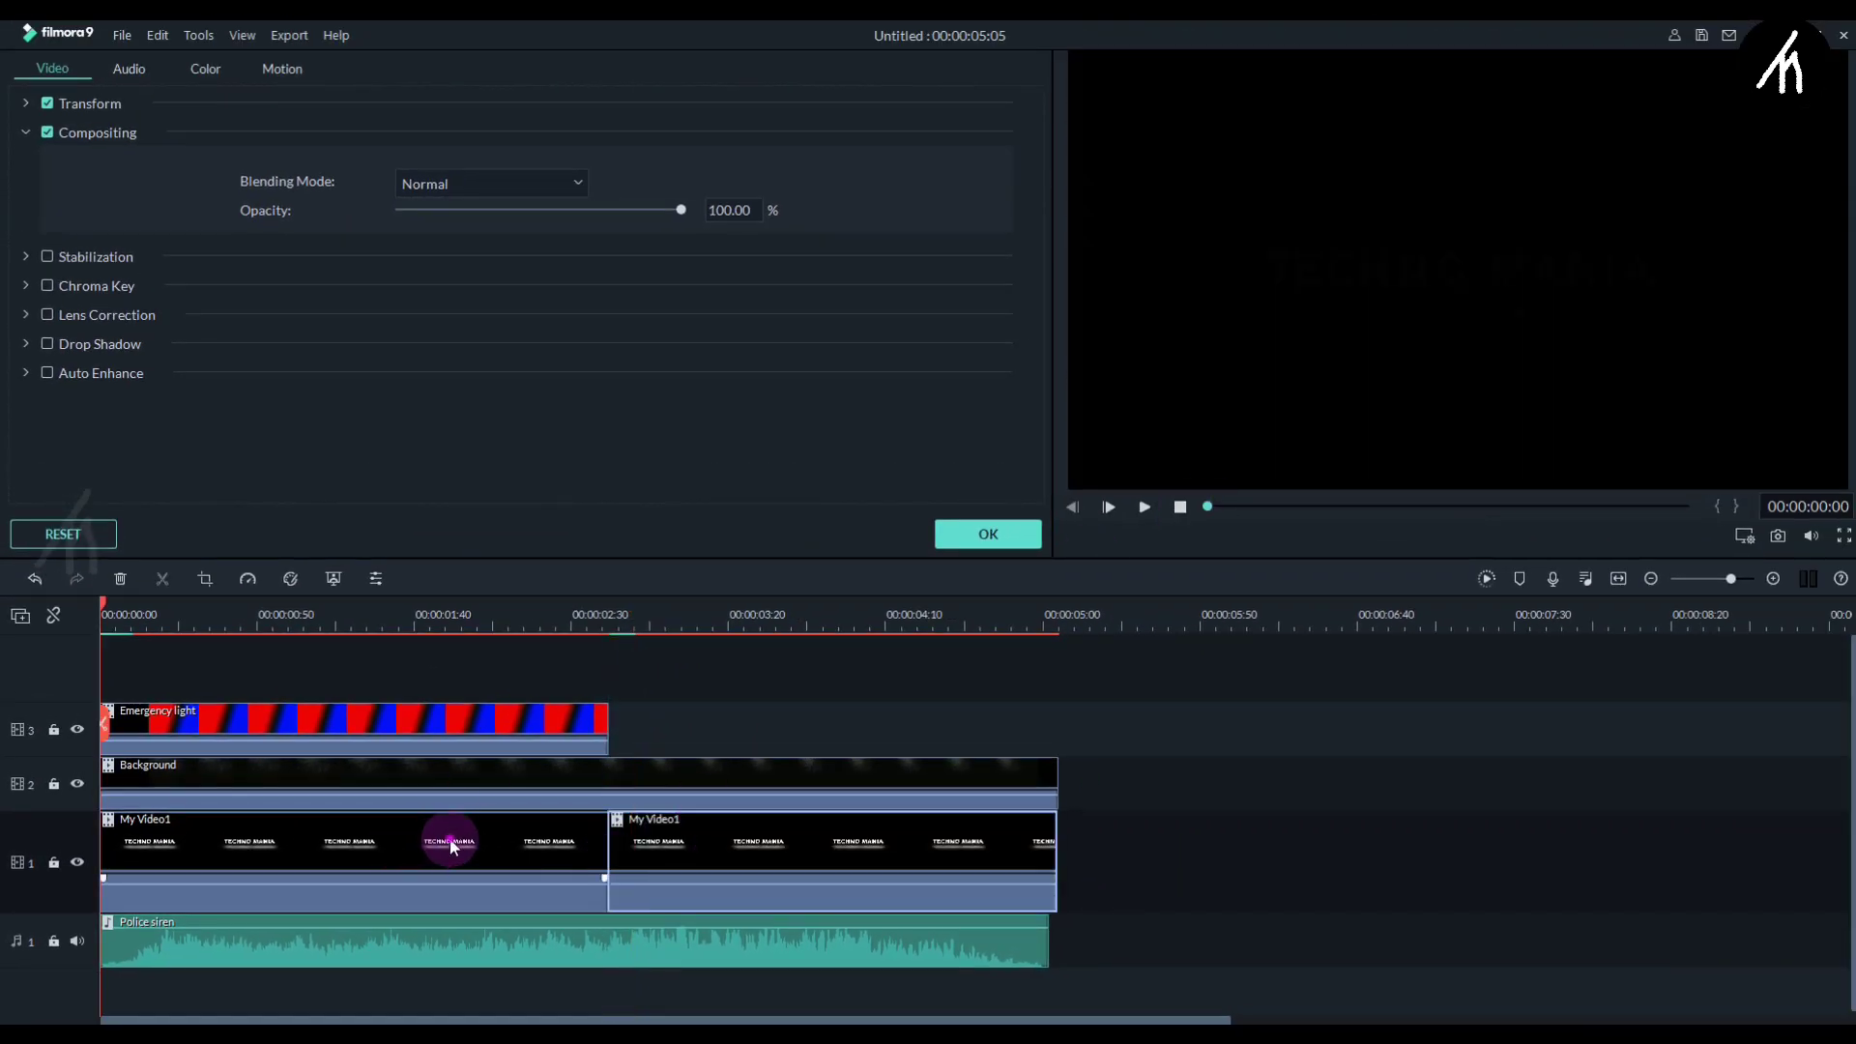
Give the first title part a Pan & Zoom from a 960x540 close-up to full frame, then preview.
right_click(450, 843)
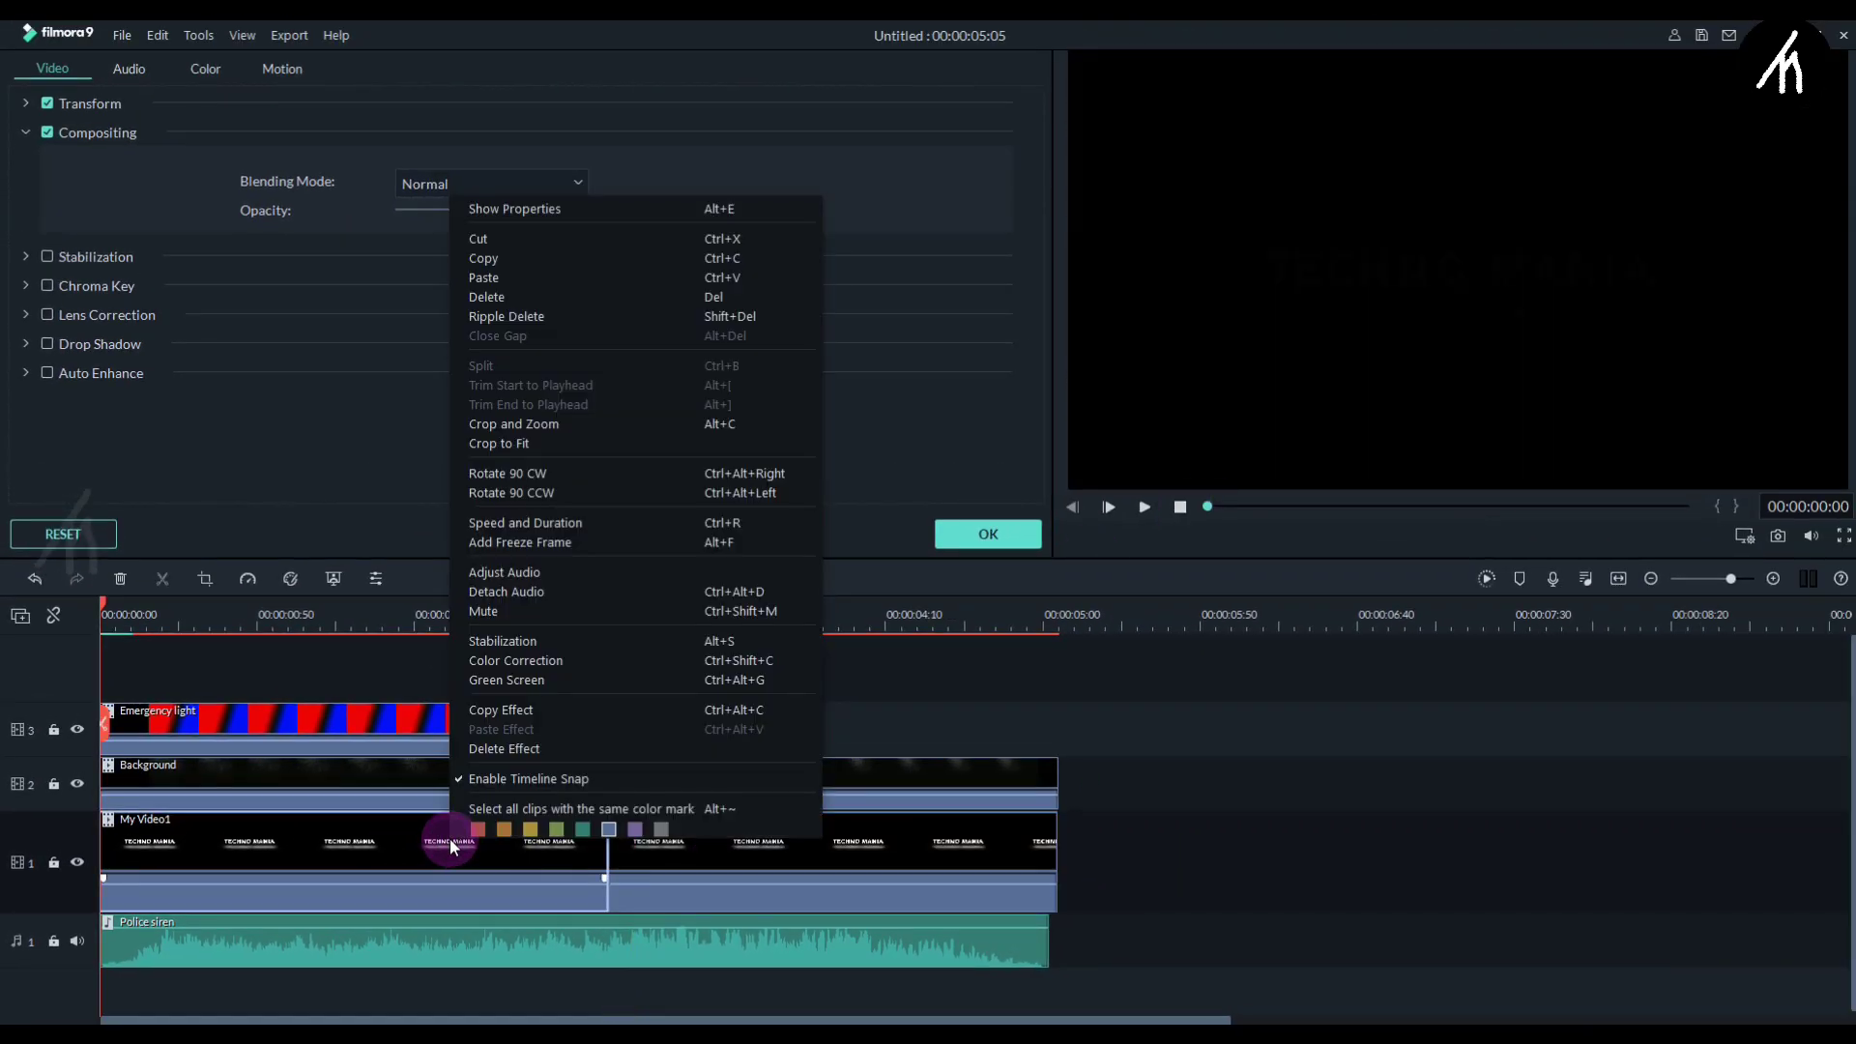
left_click(541, 423)
left_click(664, 238)
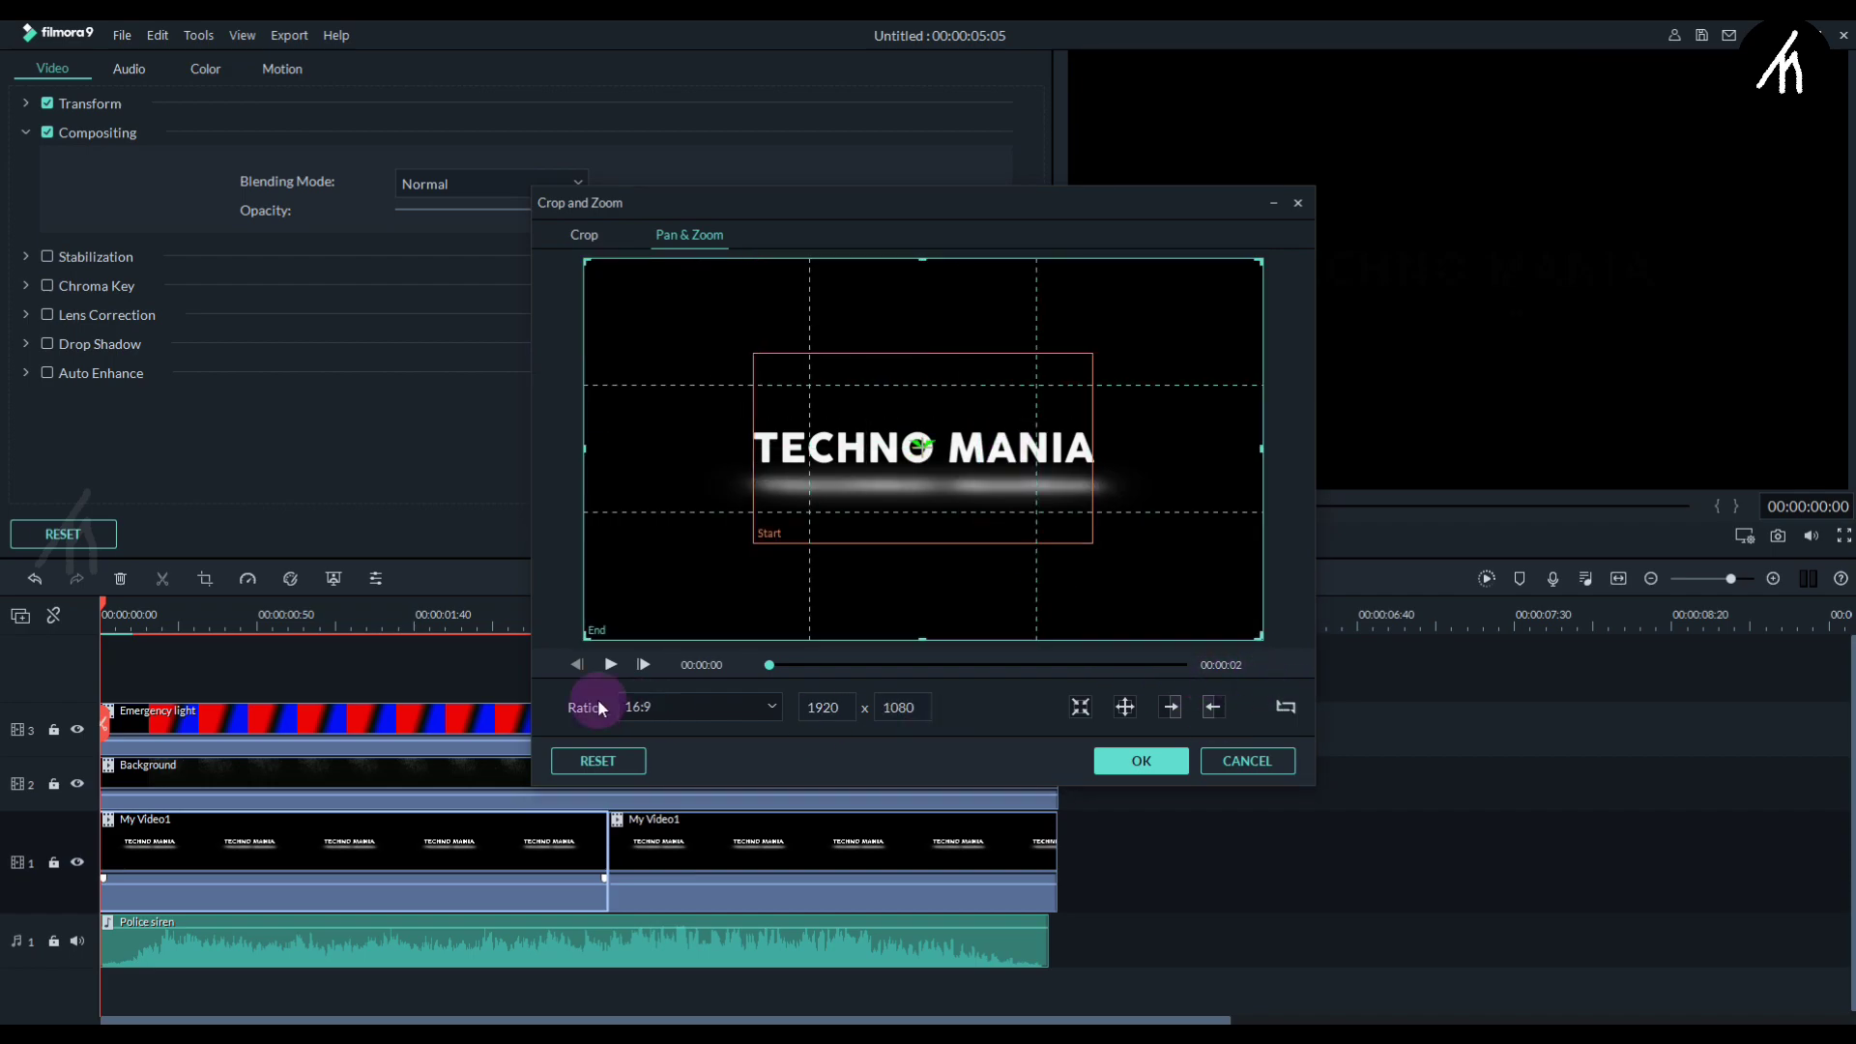
left_click(614, 666)
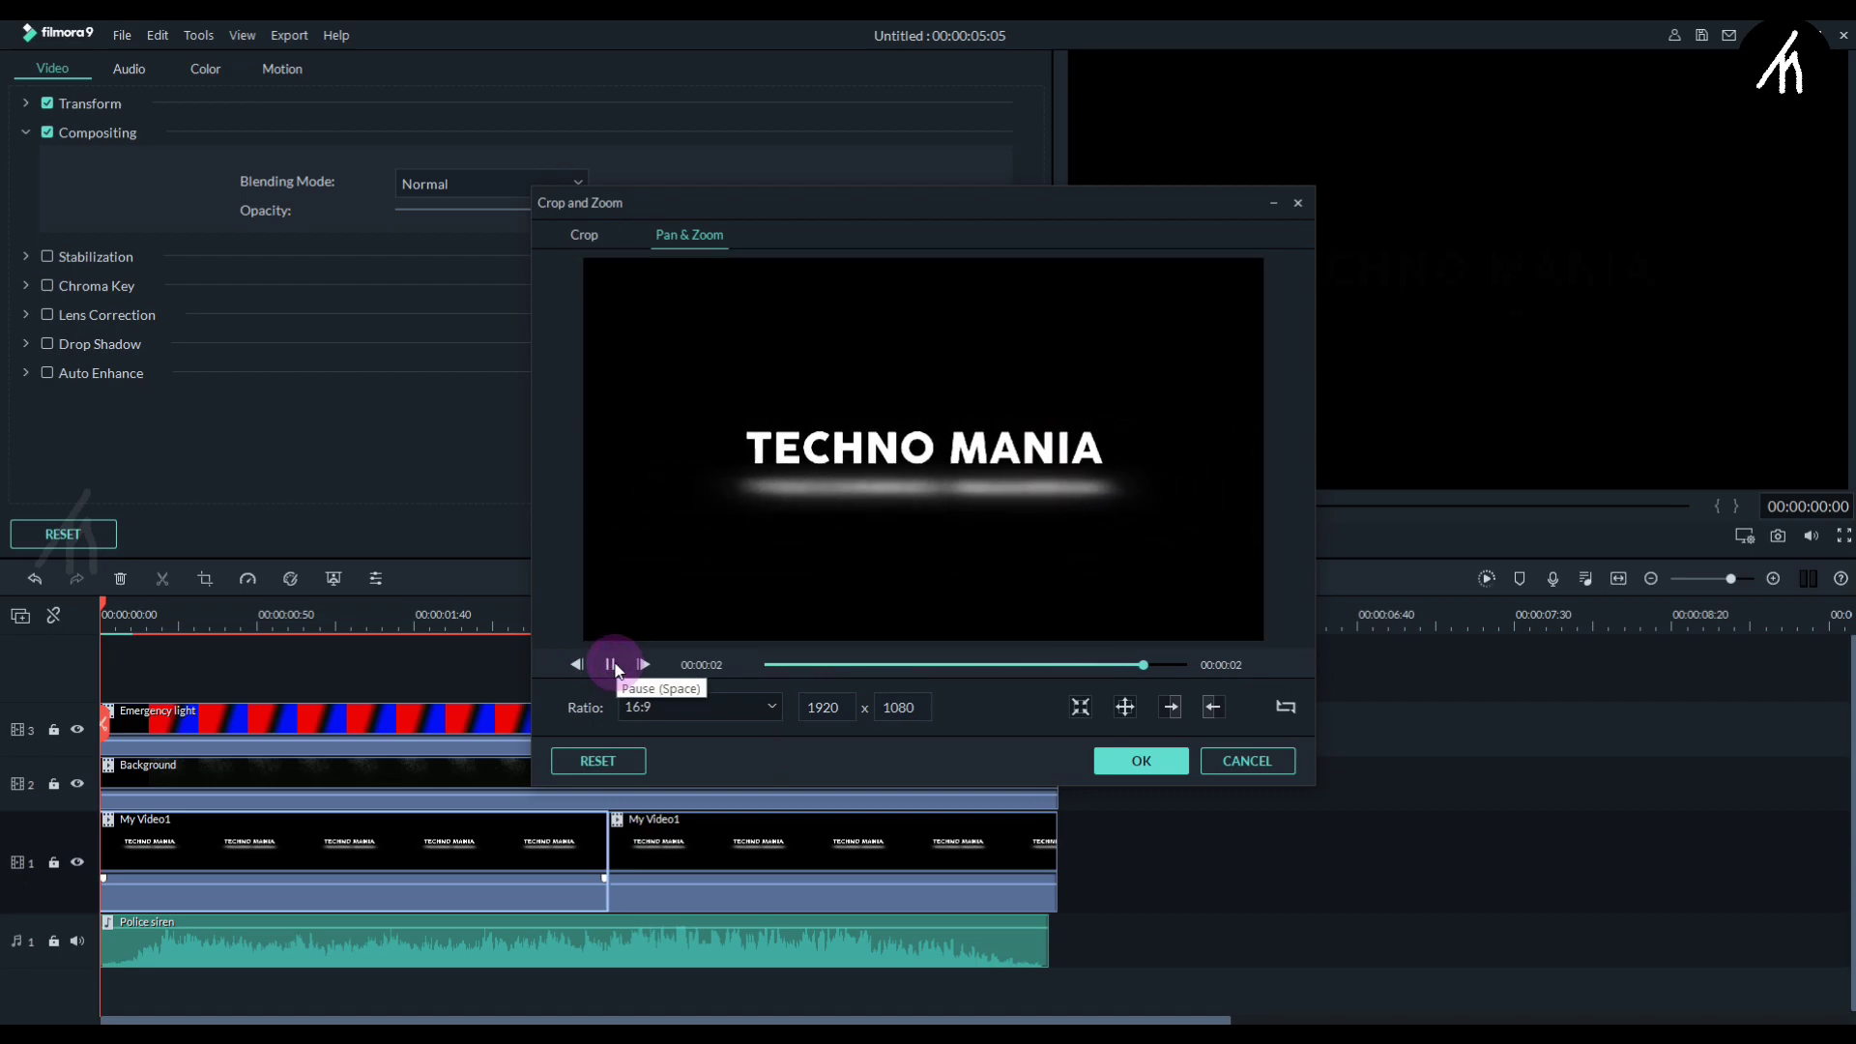
left_click(1112, 760)
left_click(1144, 506)
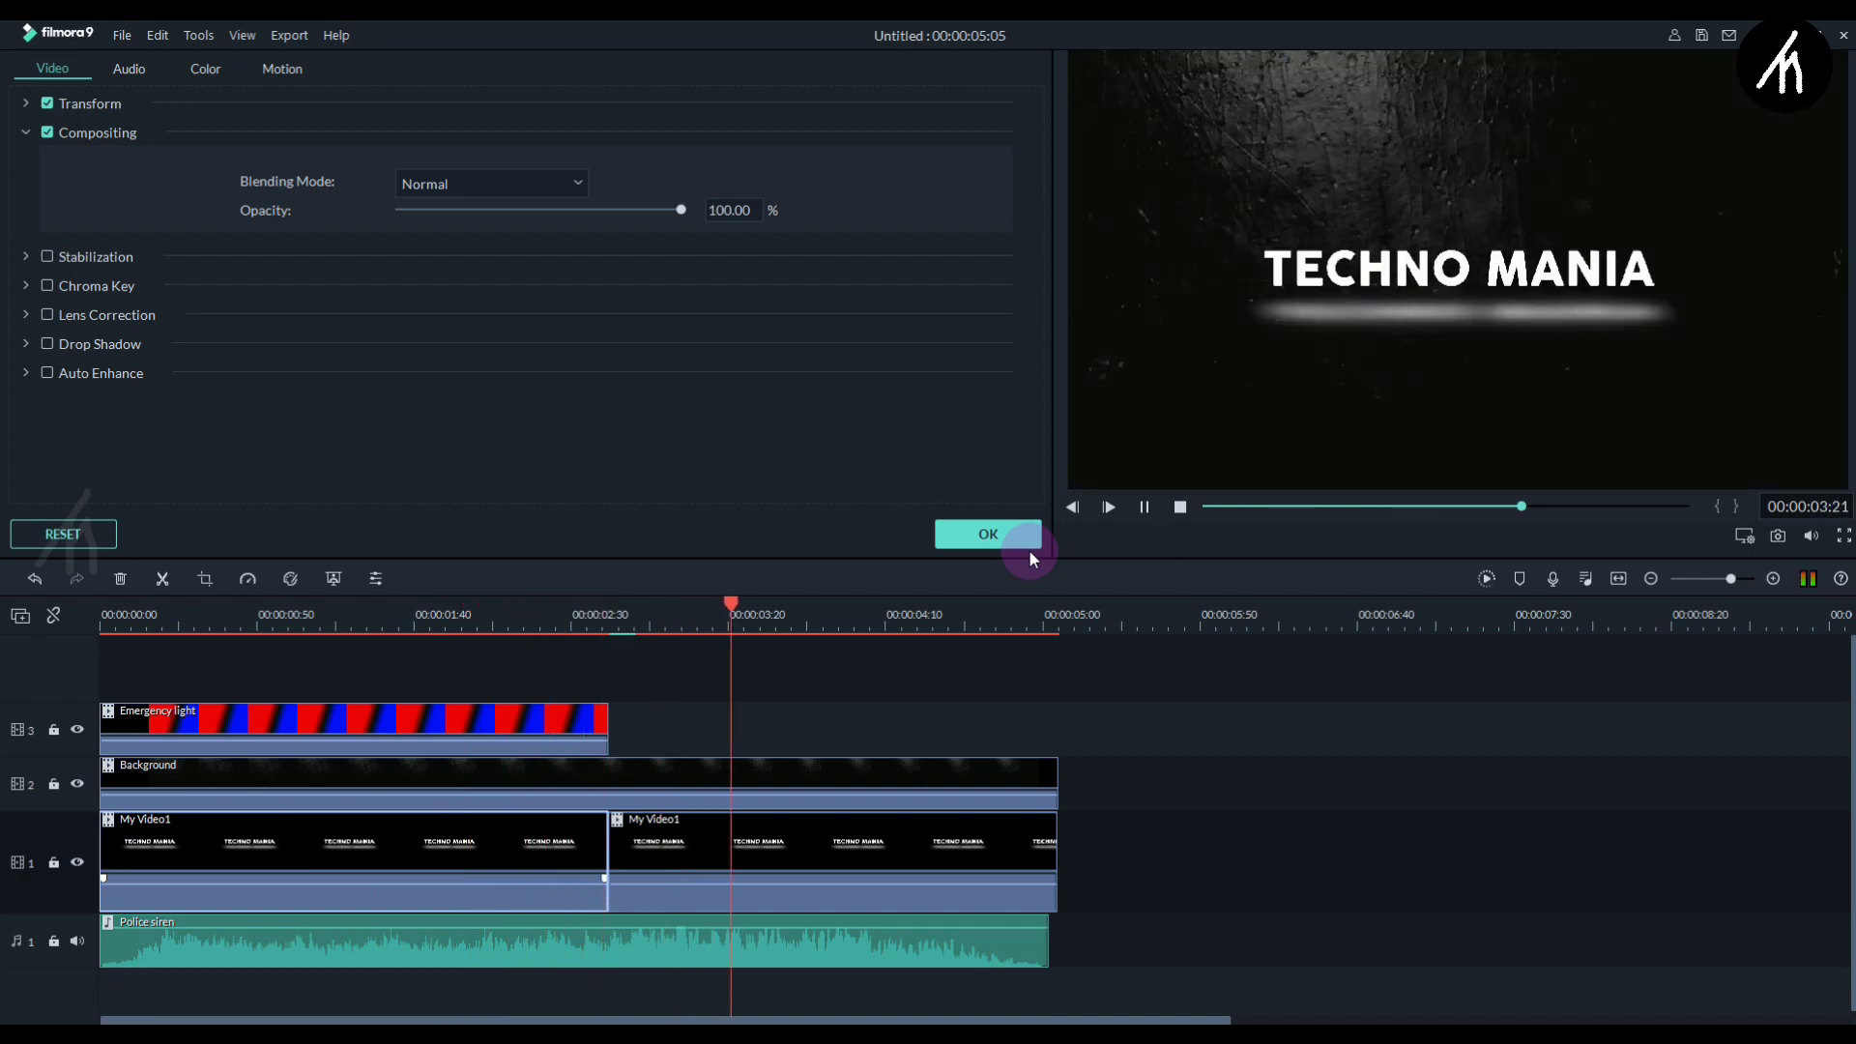
key("space")
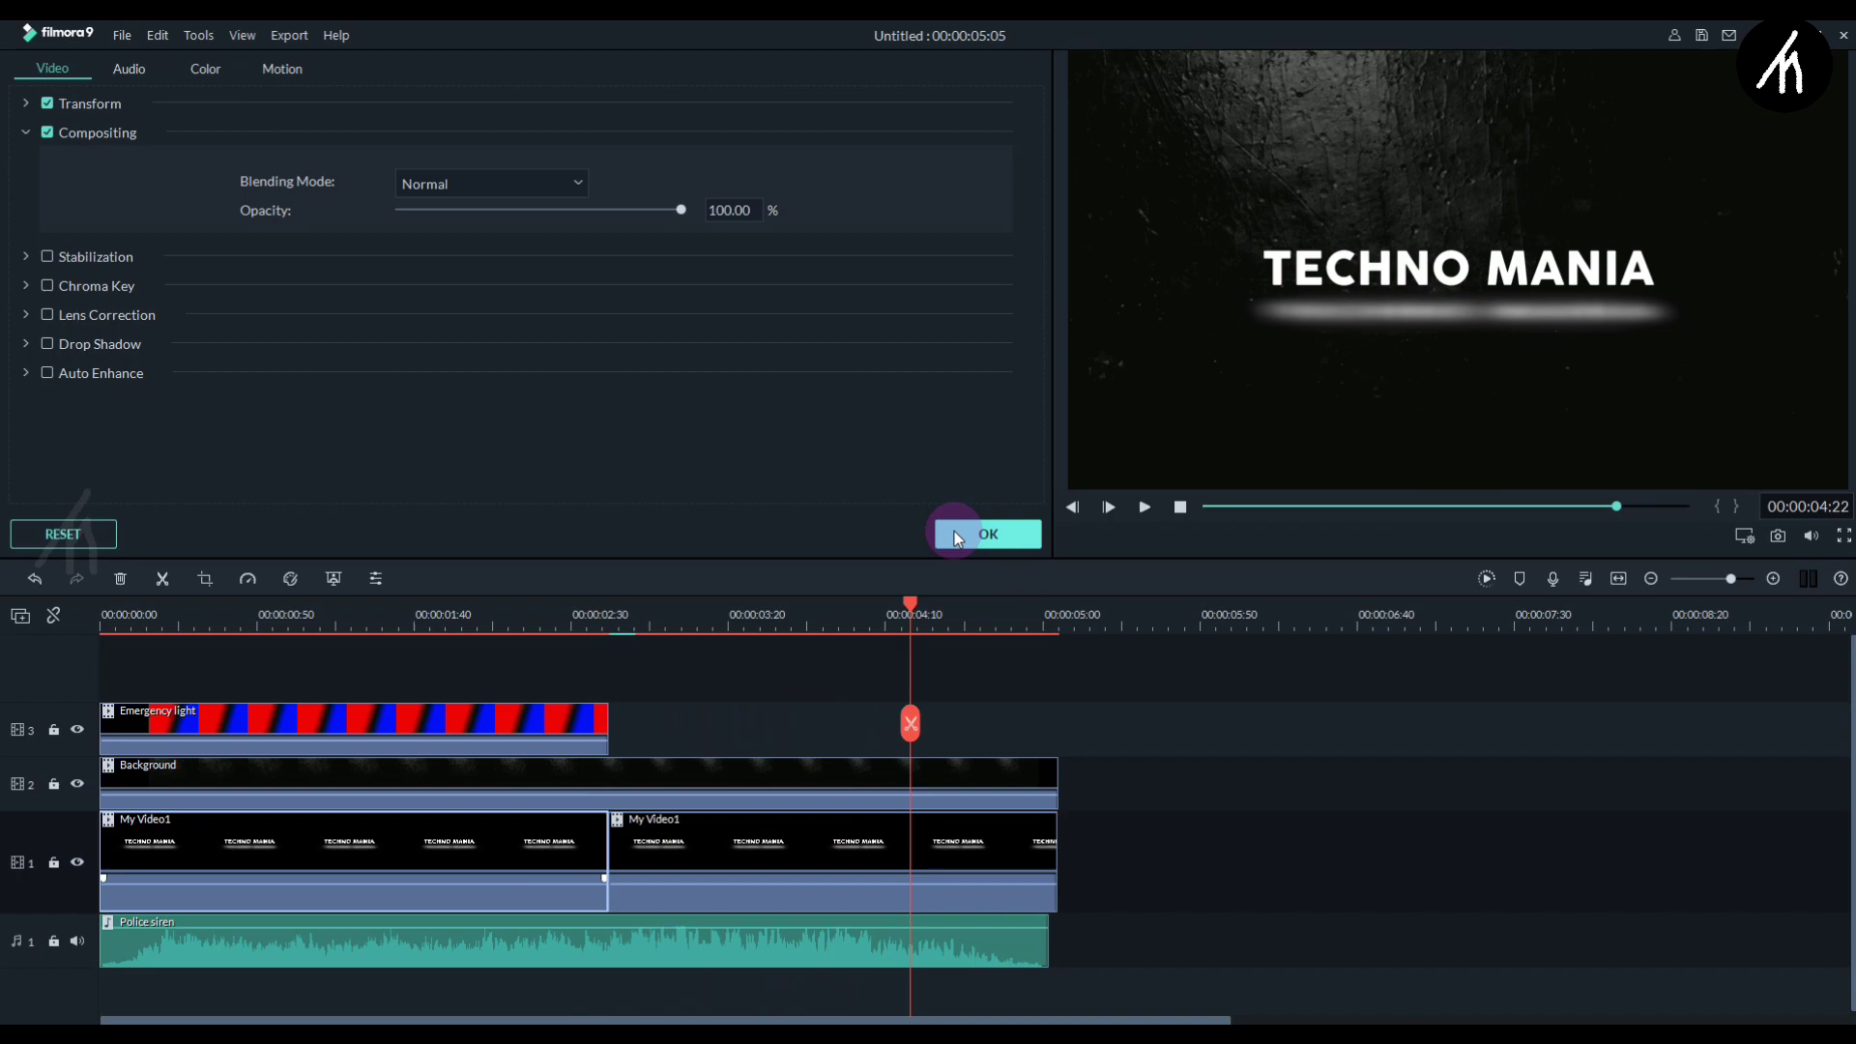
Close the clip properties and preview the intro from an earlier point.
left_click(991, 532)
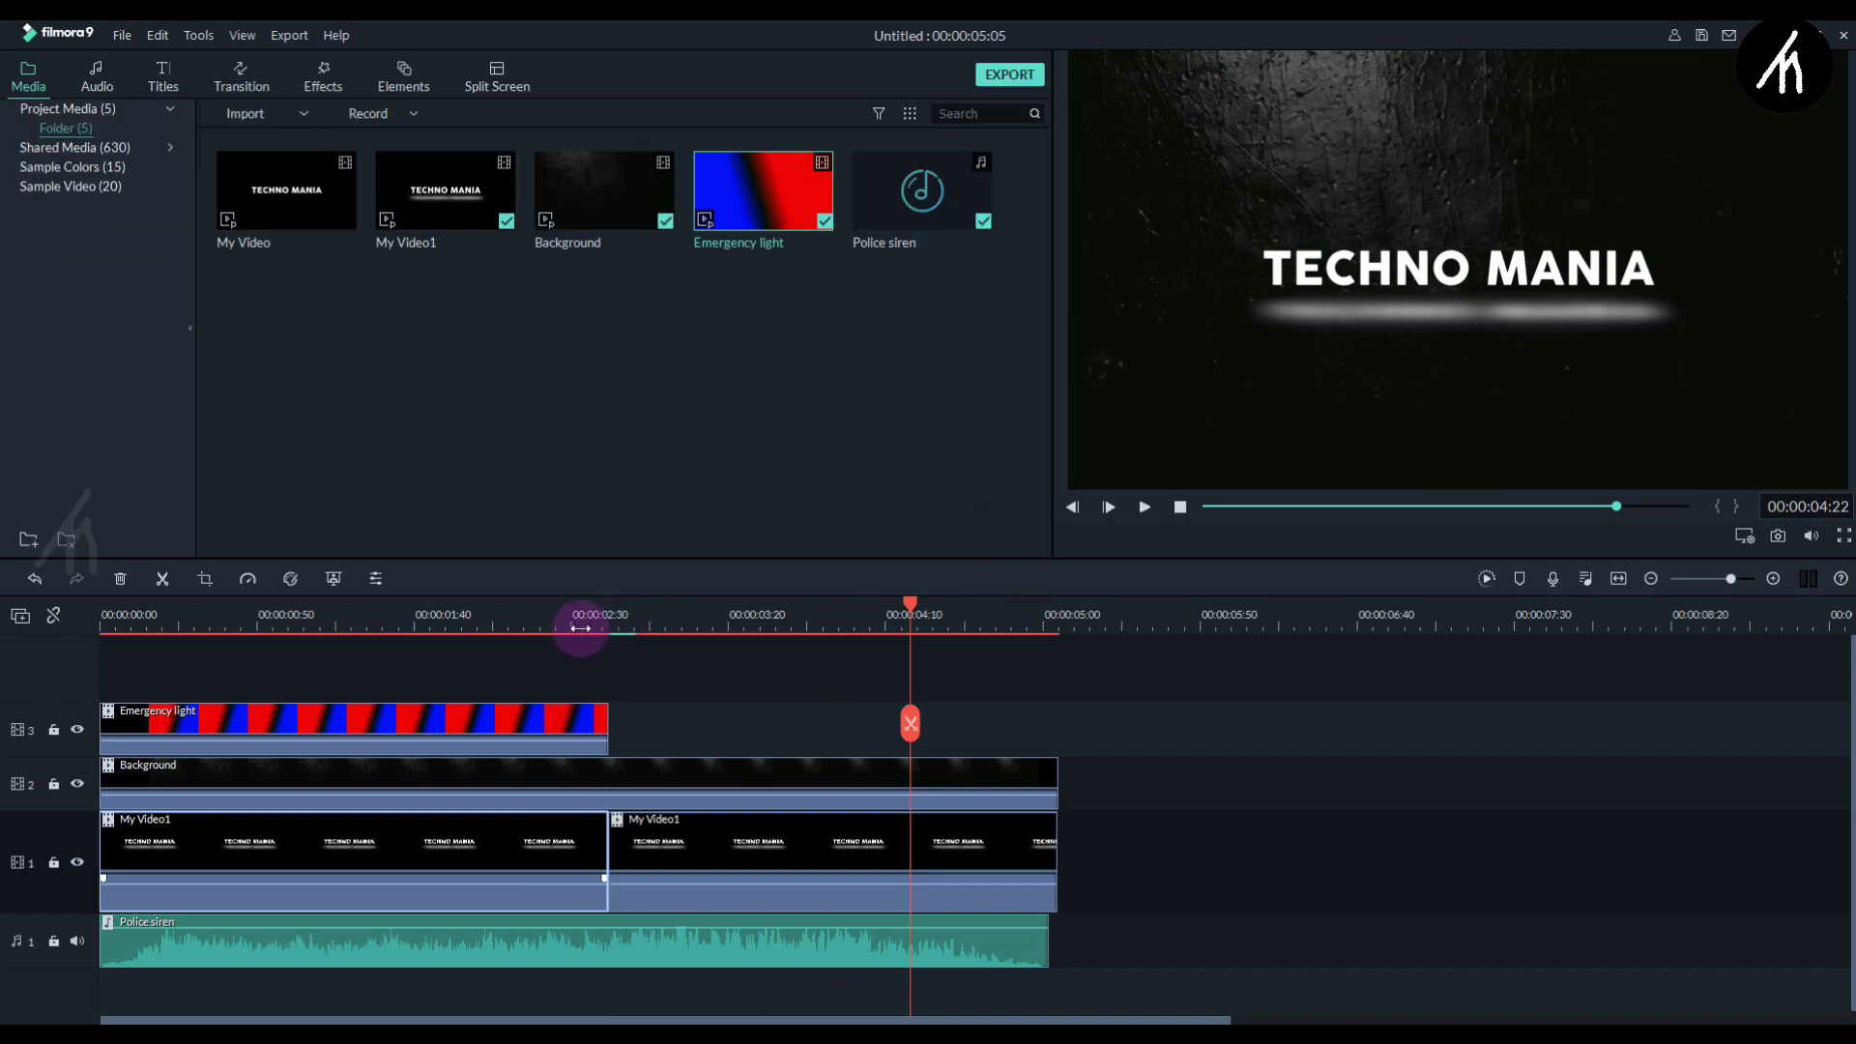
left_click(531, 627)
key("space")
key("space")
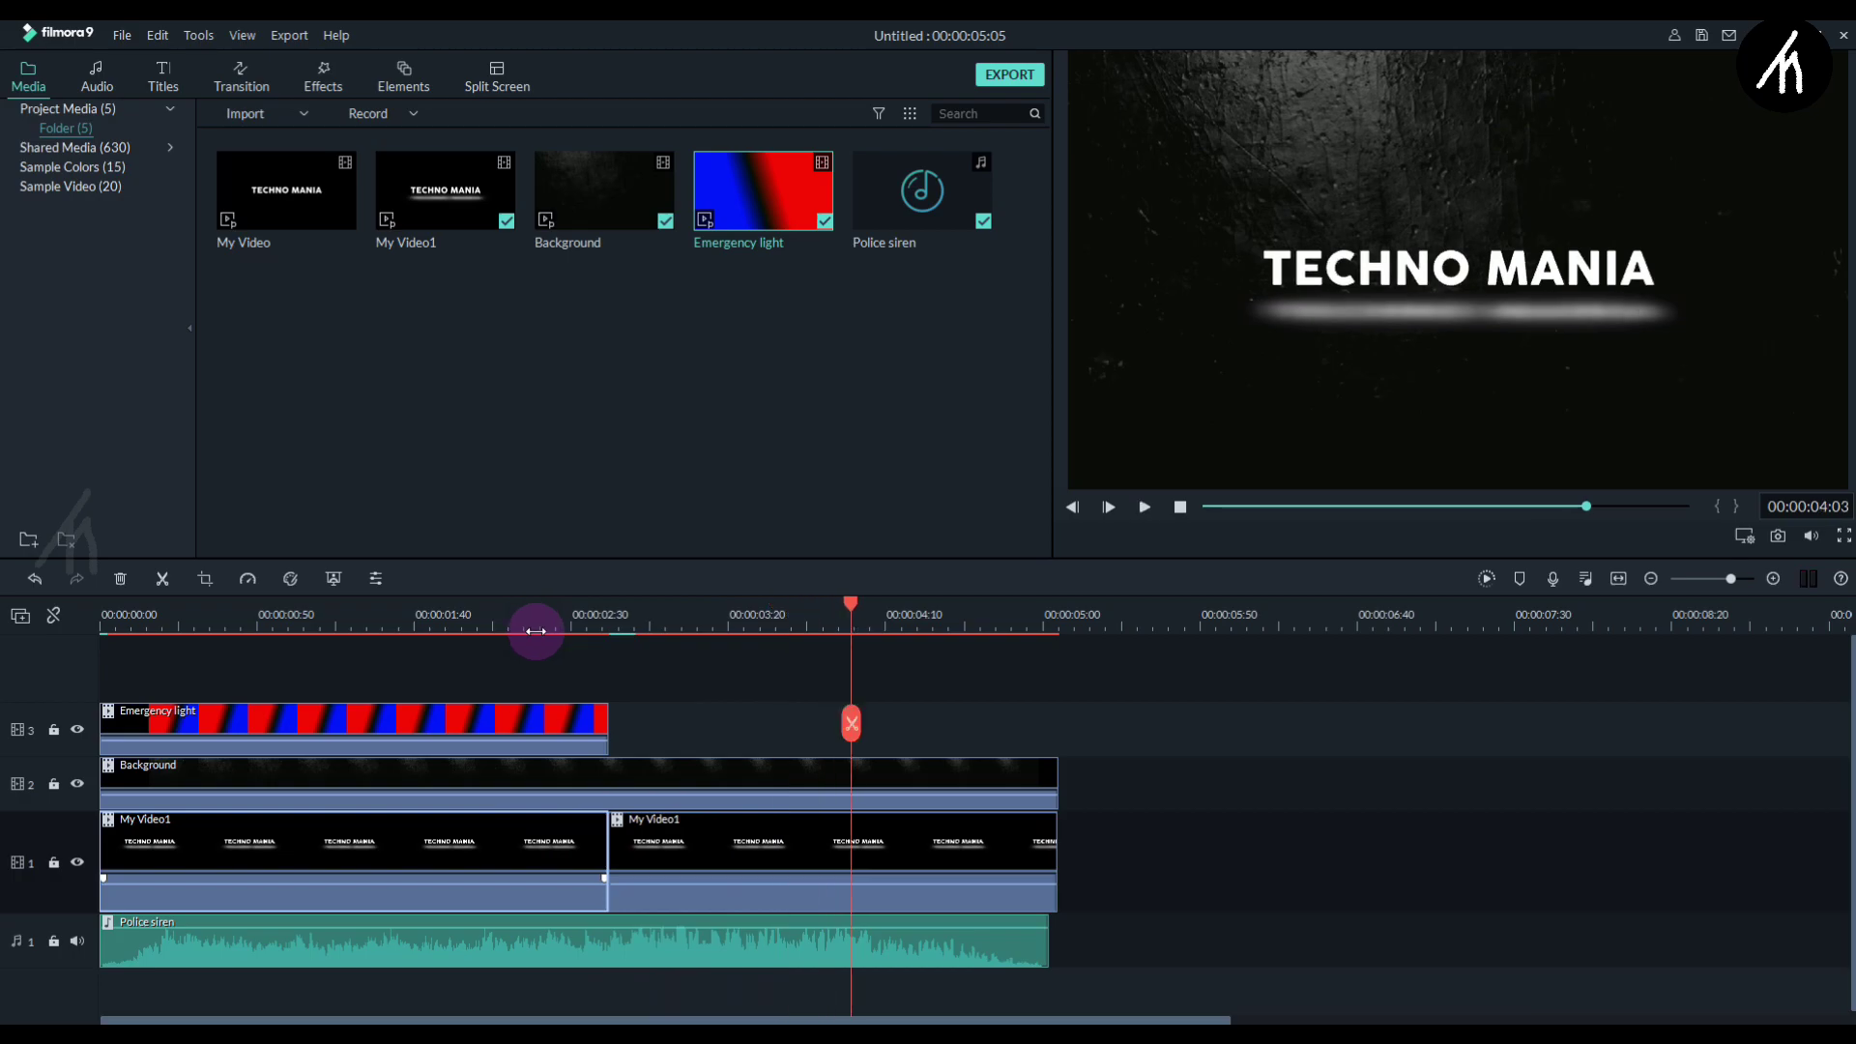
left_click(696, 729)
key("space")
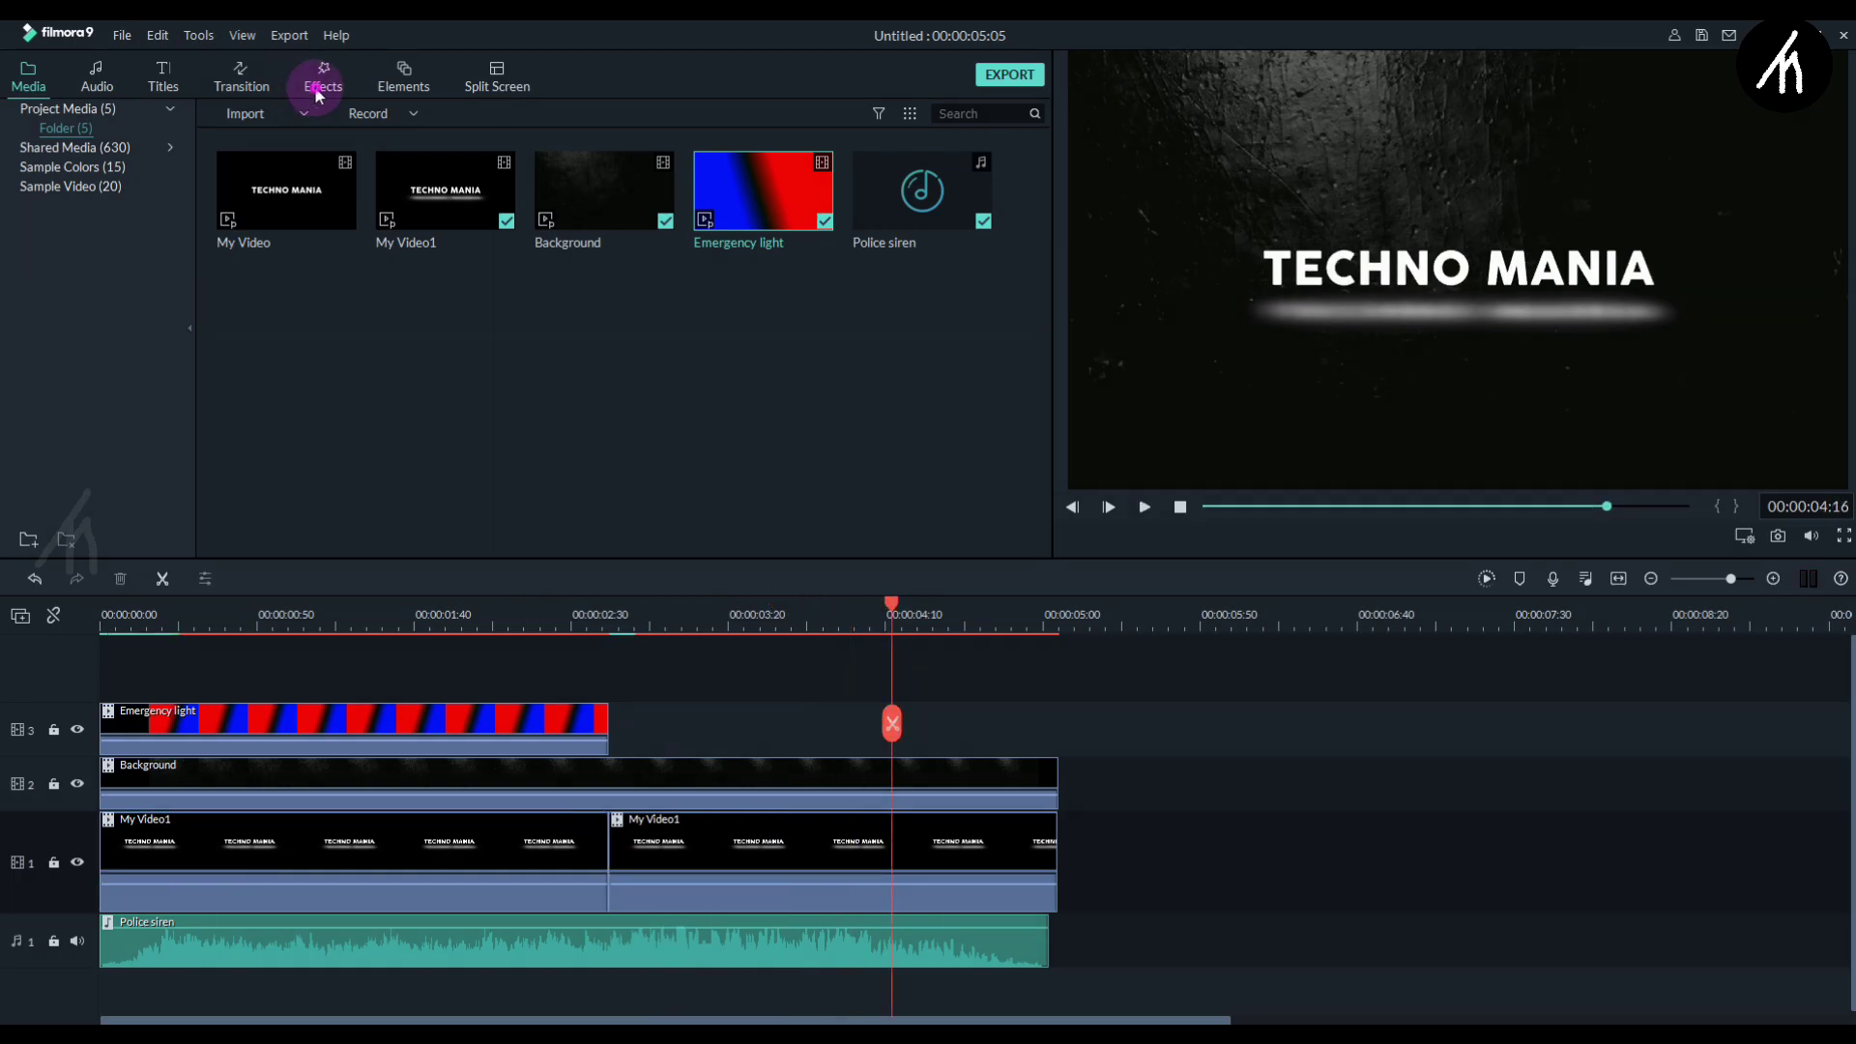
Add the Extreme shake filter above the second title part.
left_click(318, 89)
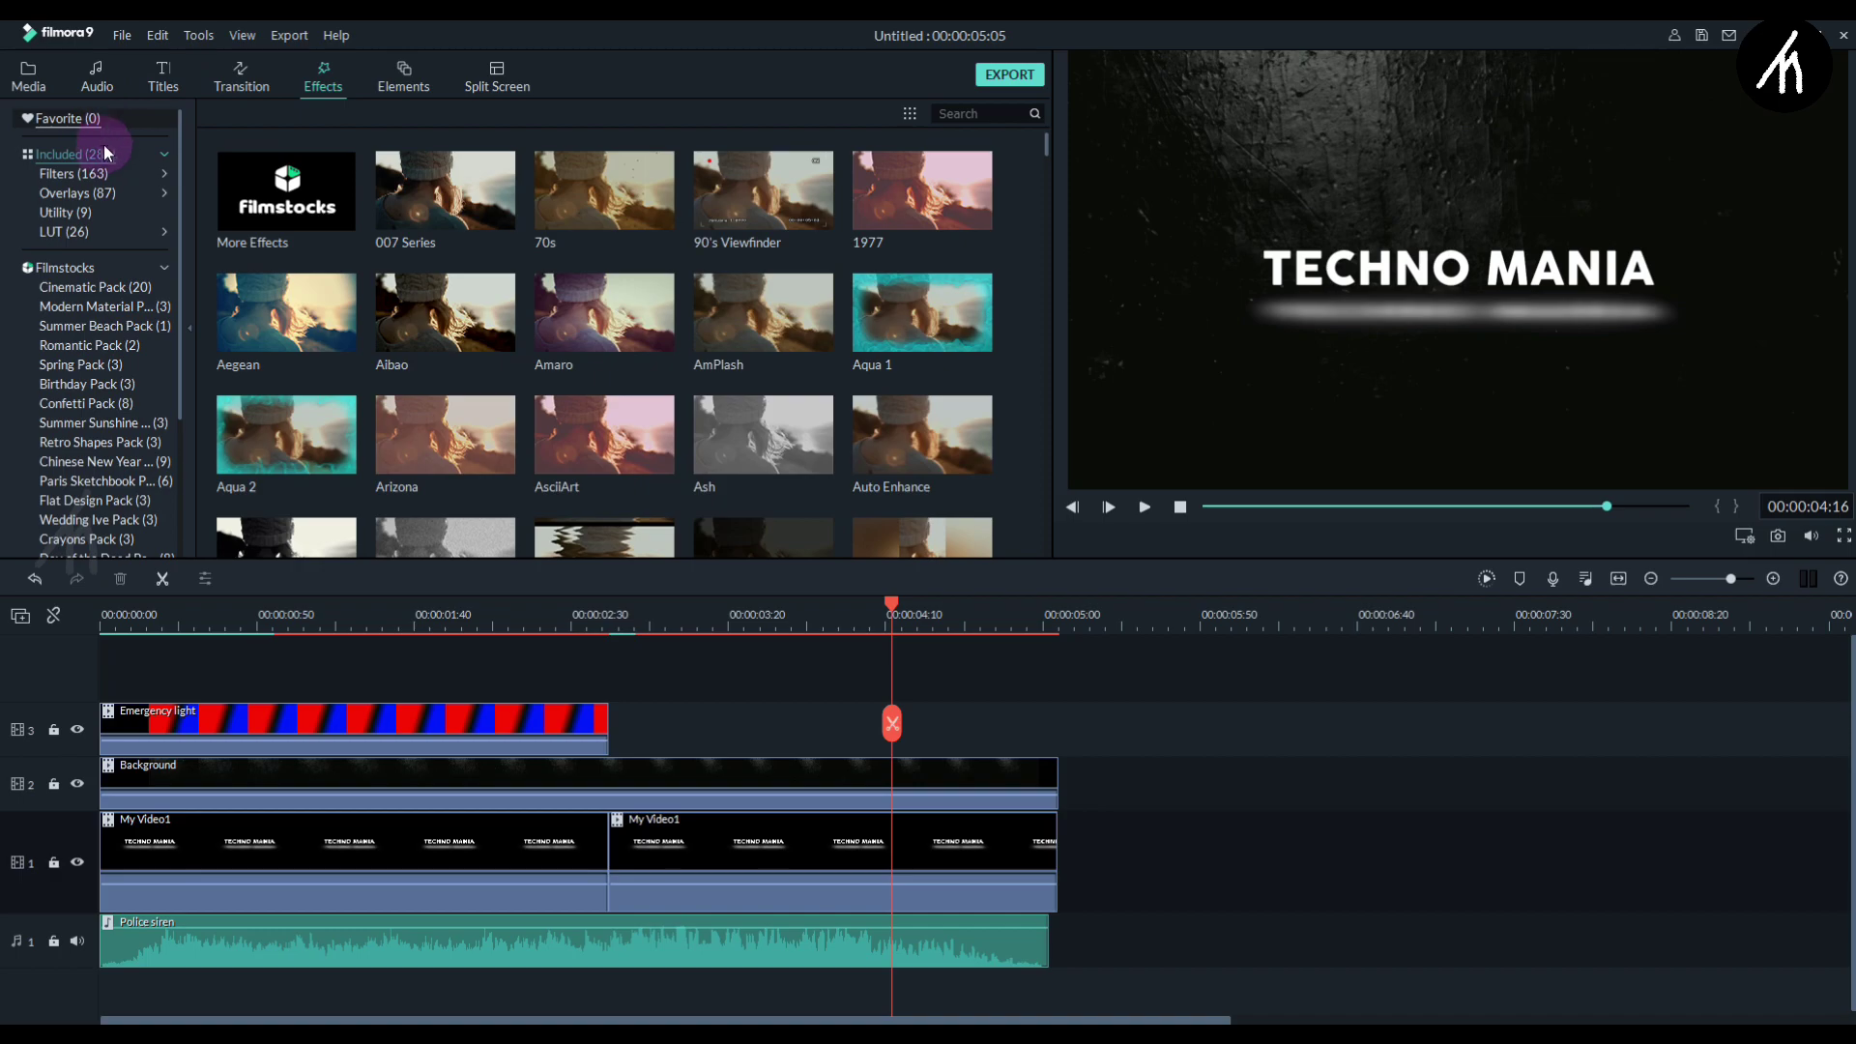
left_click(157, 174)
left_click(96, 217)
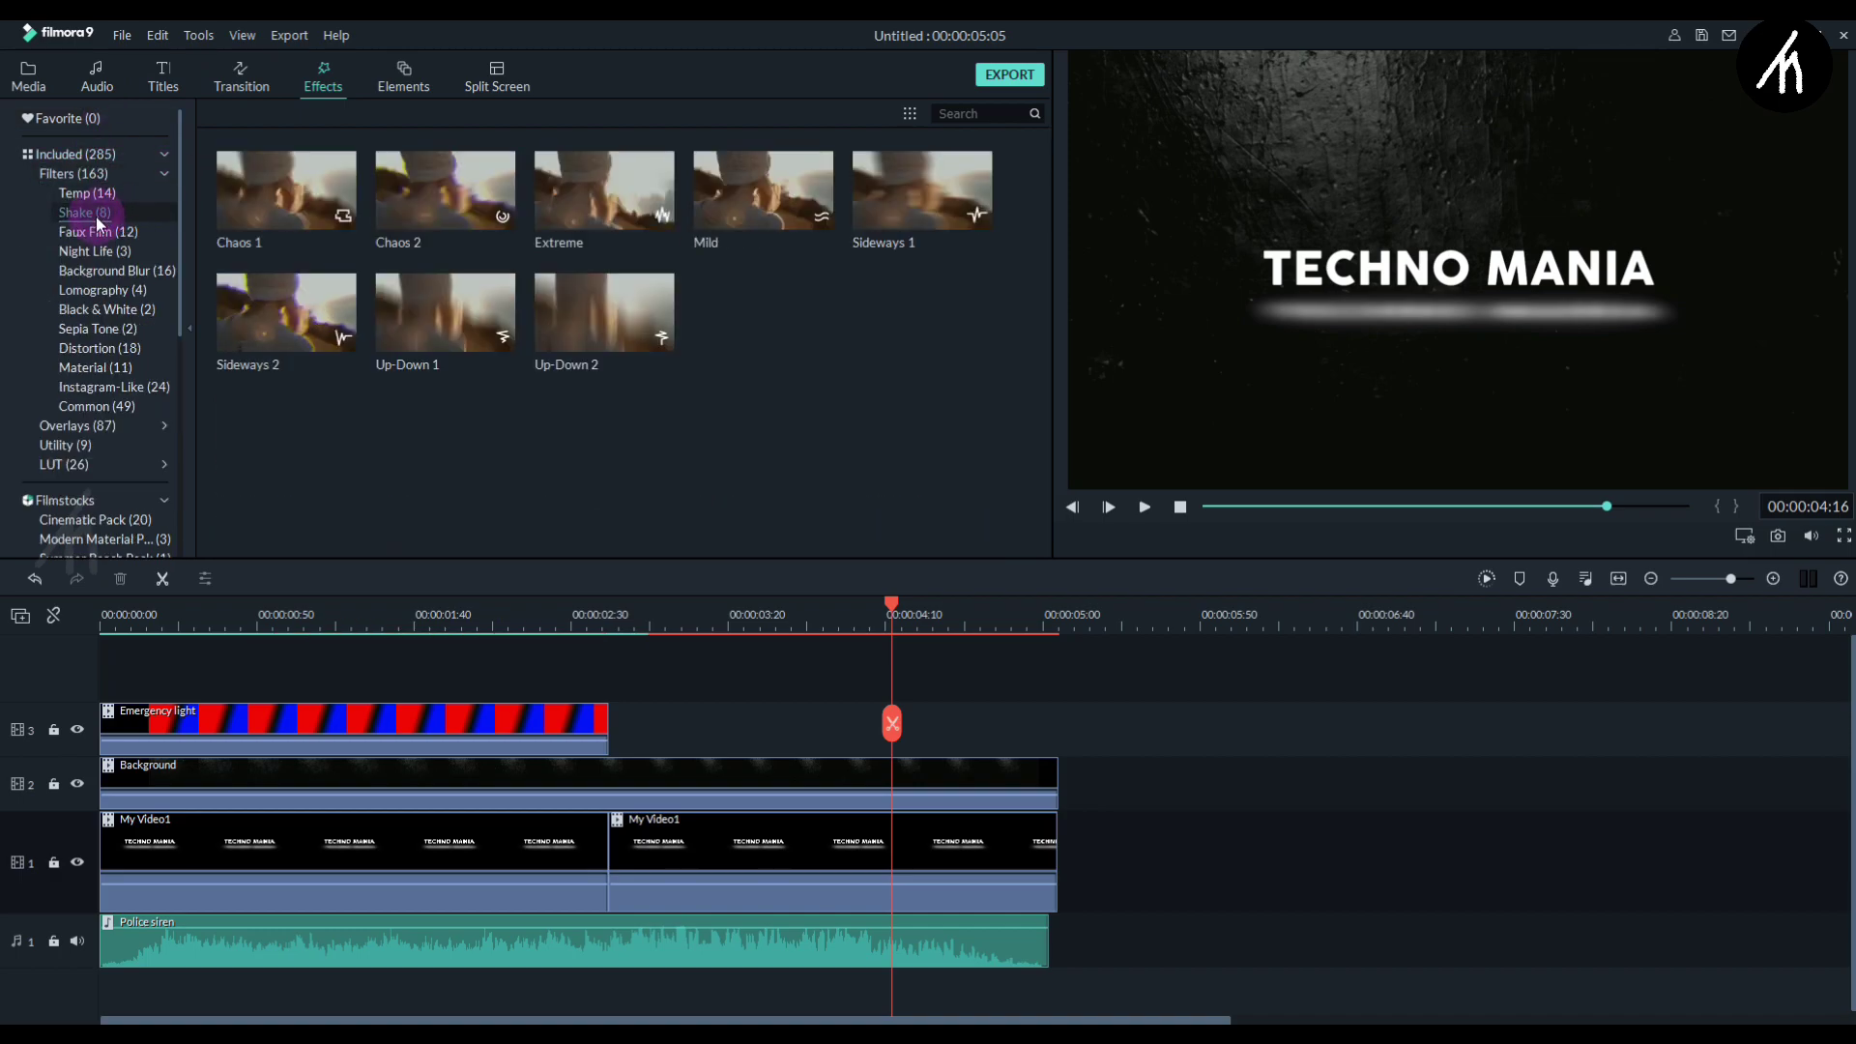
left_click(317, 190)
left_click_drag(604, 189, 824, 733)
Add Chromatic Aberration on track 3, trim it to the playhead, and add Blur above.
left_click(99, 348)
left_click_drag(445, 189, 613, 849)
right_click(683, 865)
left_click(824, 867)
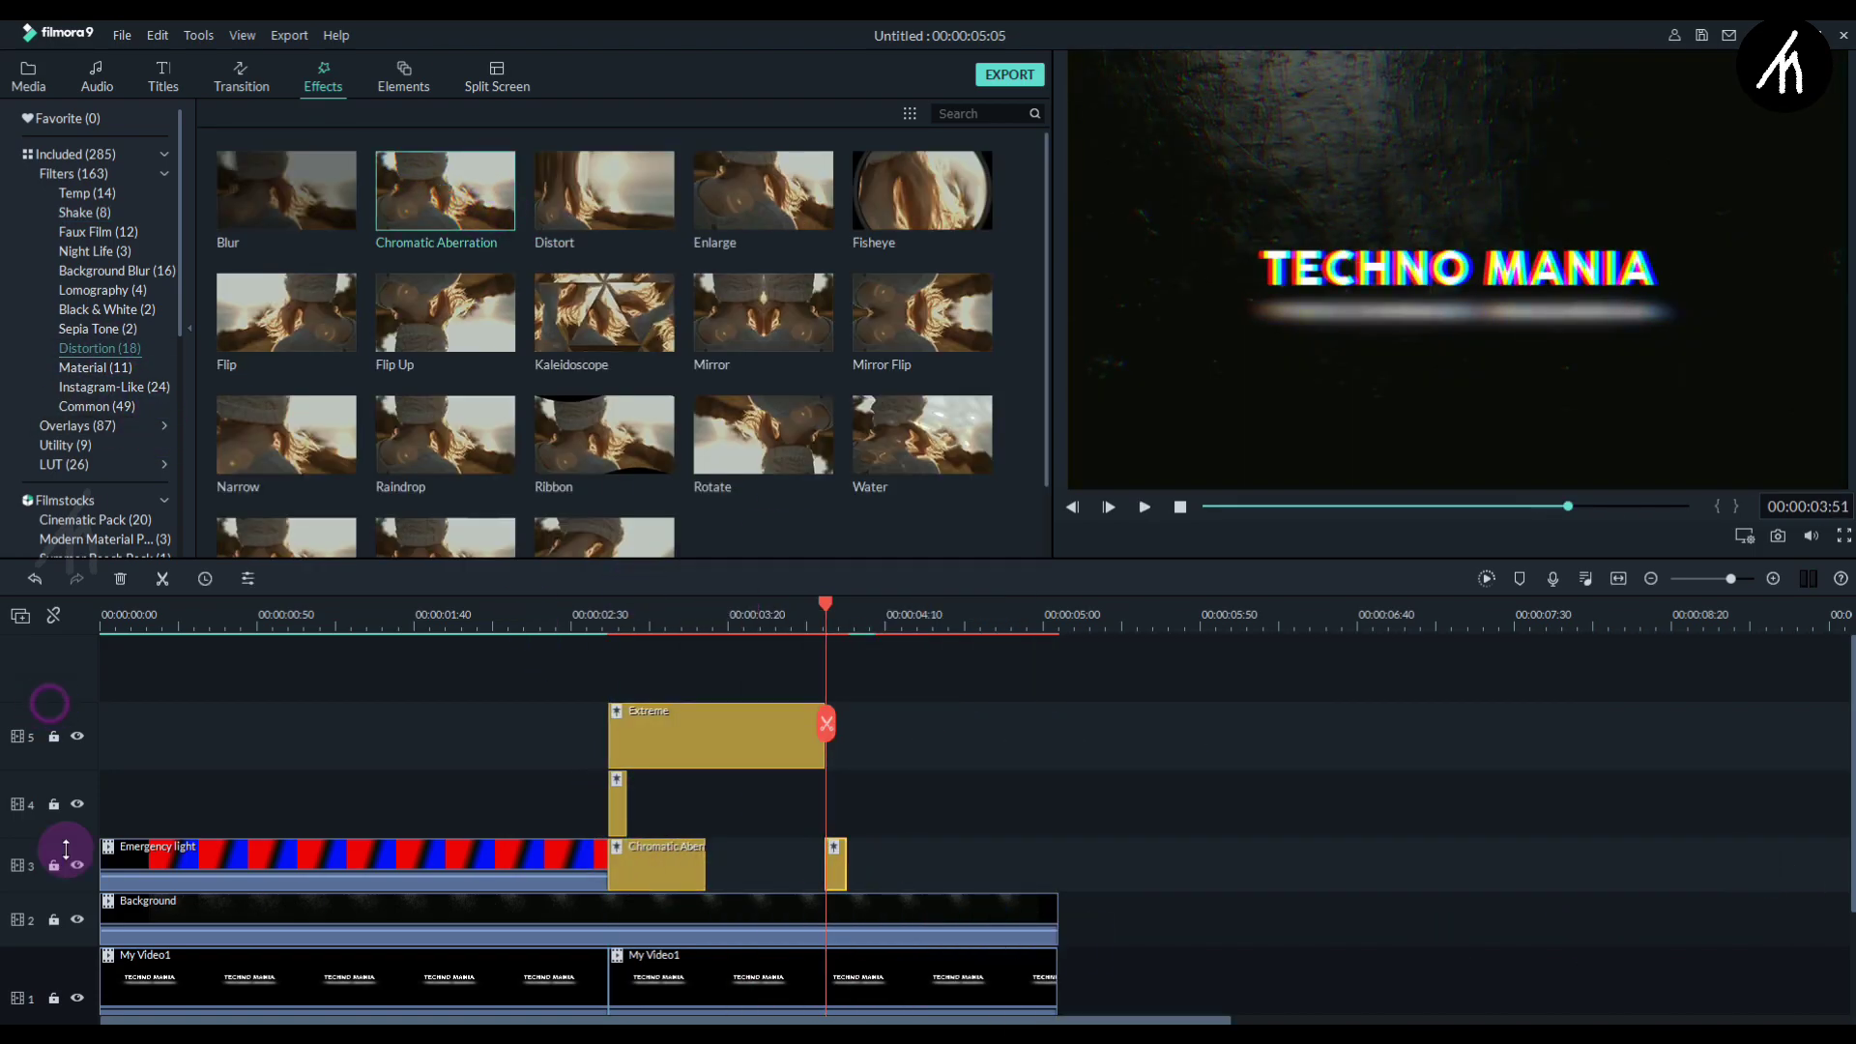
left_click_drag(286, 189, 748, 744)
Add a shortened Pixelate transition at the start of the second title part.
left_click(241, 77)
left_click(79, 212)
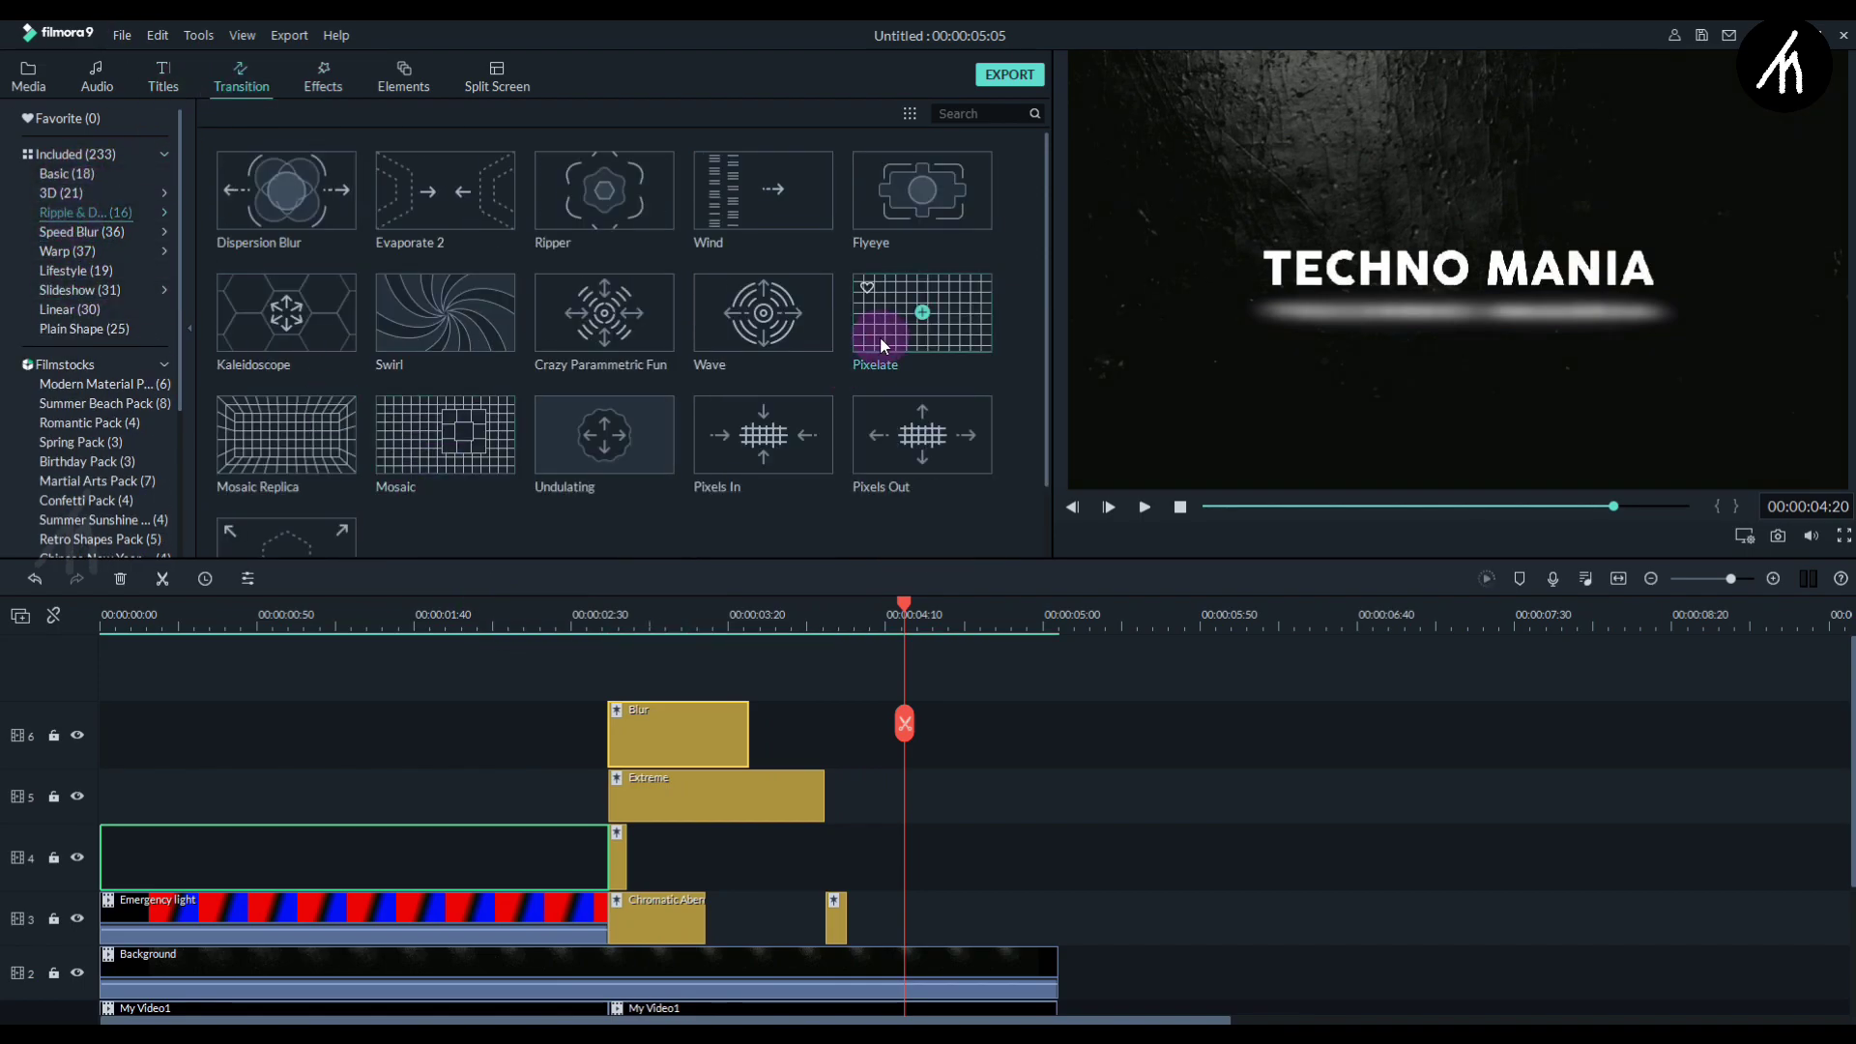
scroll(1036, 683, "down", 4)
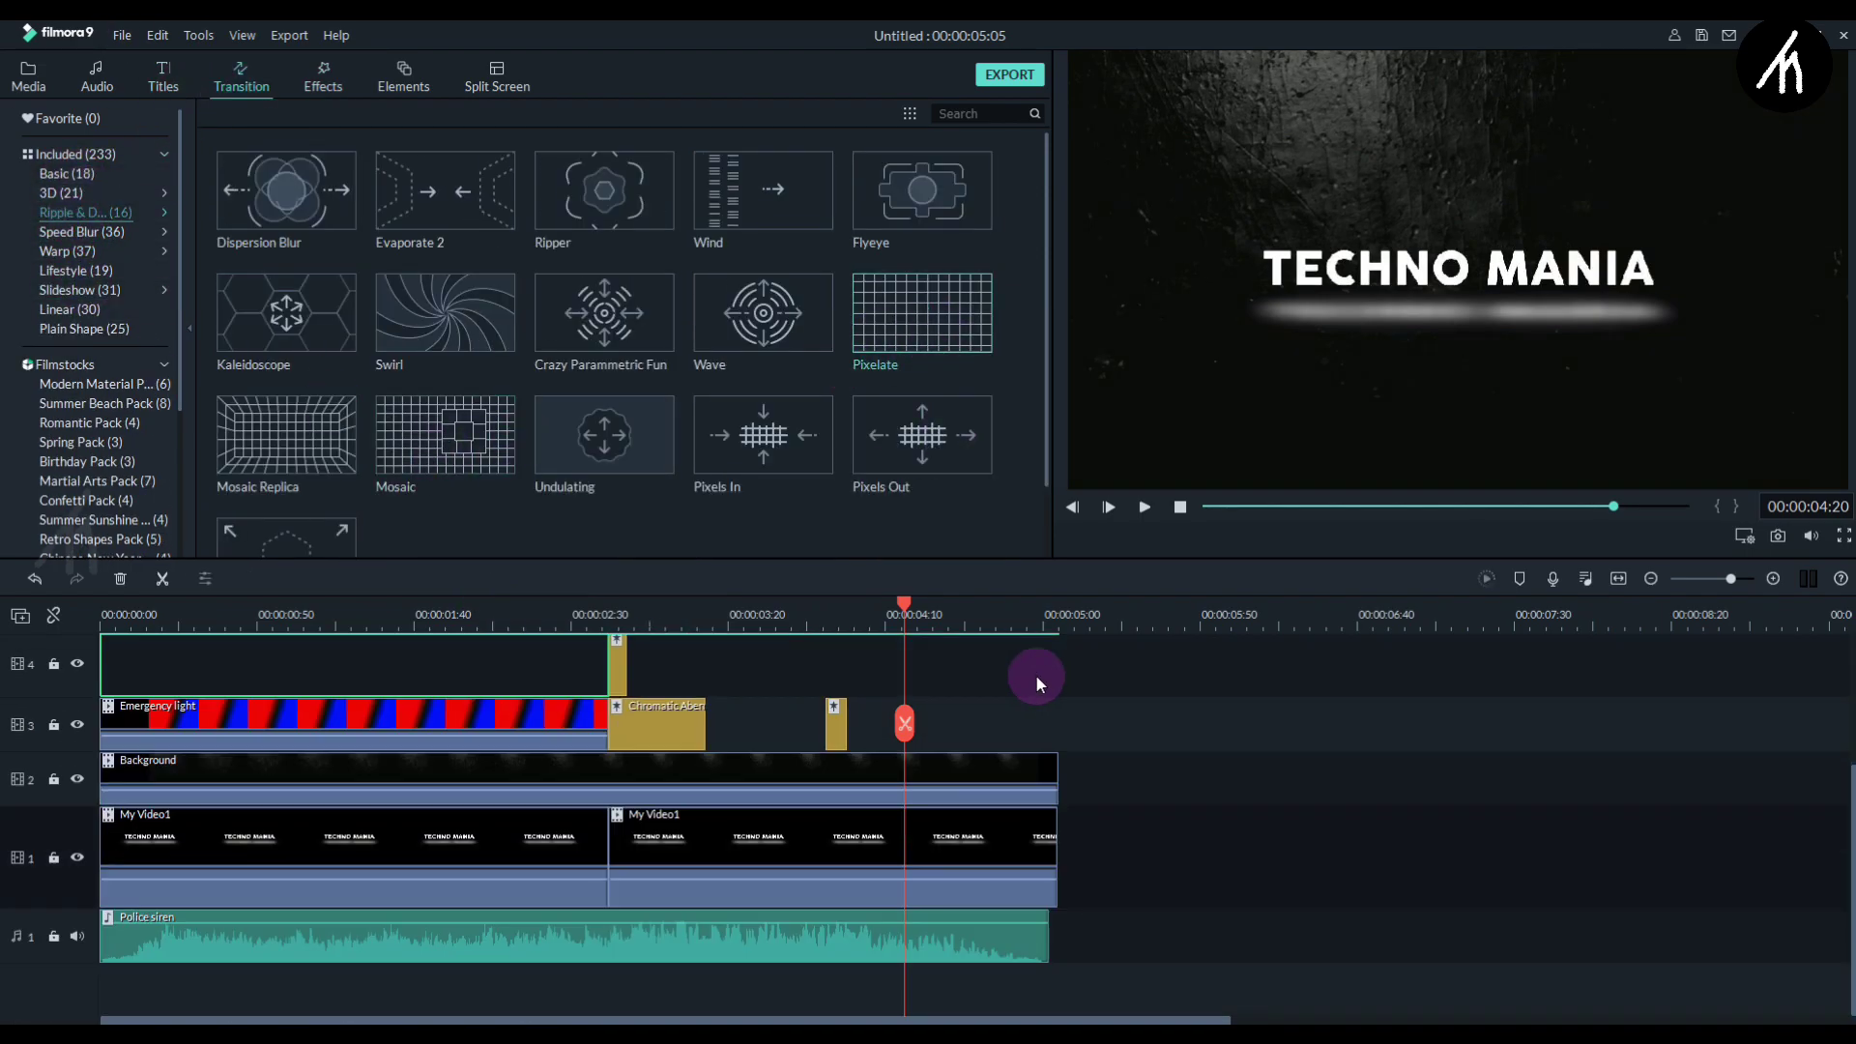
left_click(1486, 578)
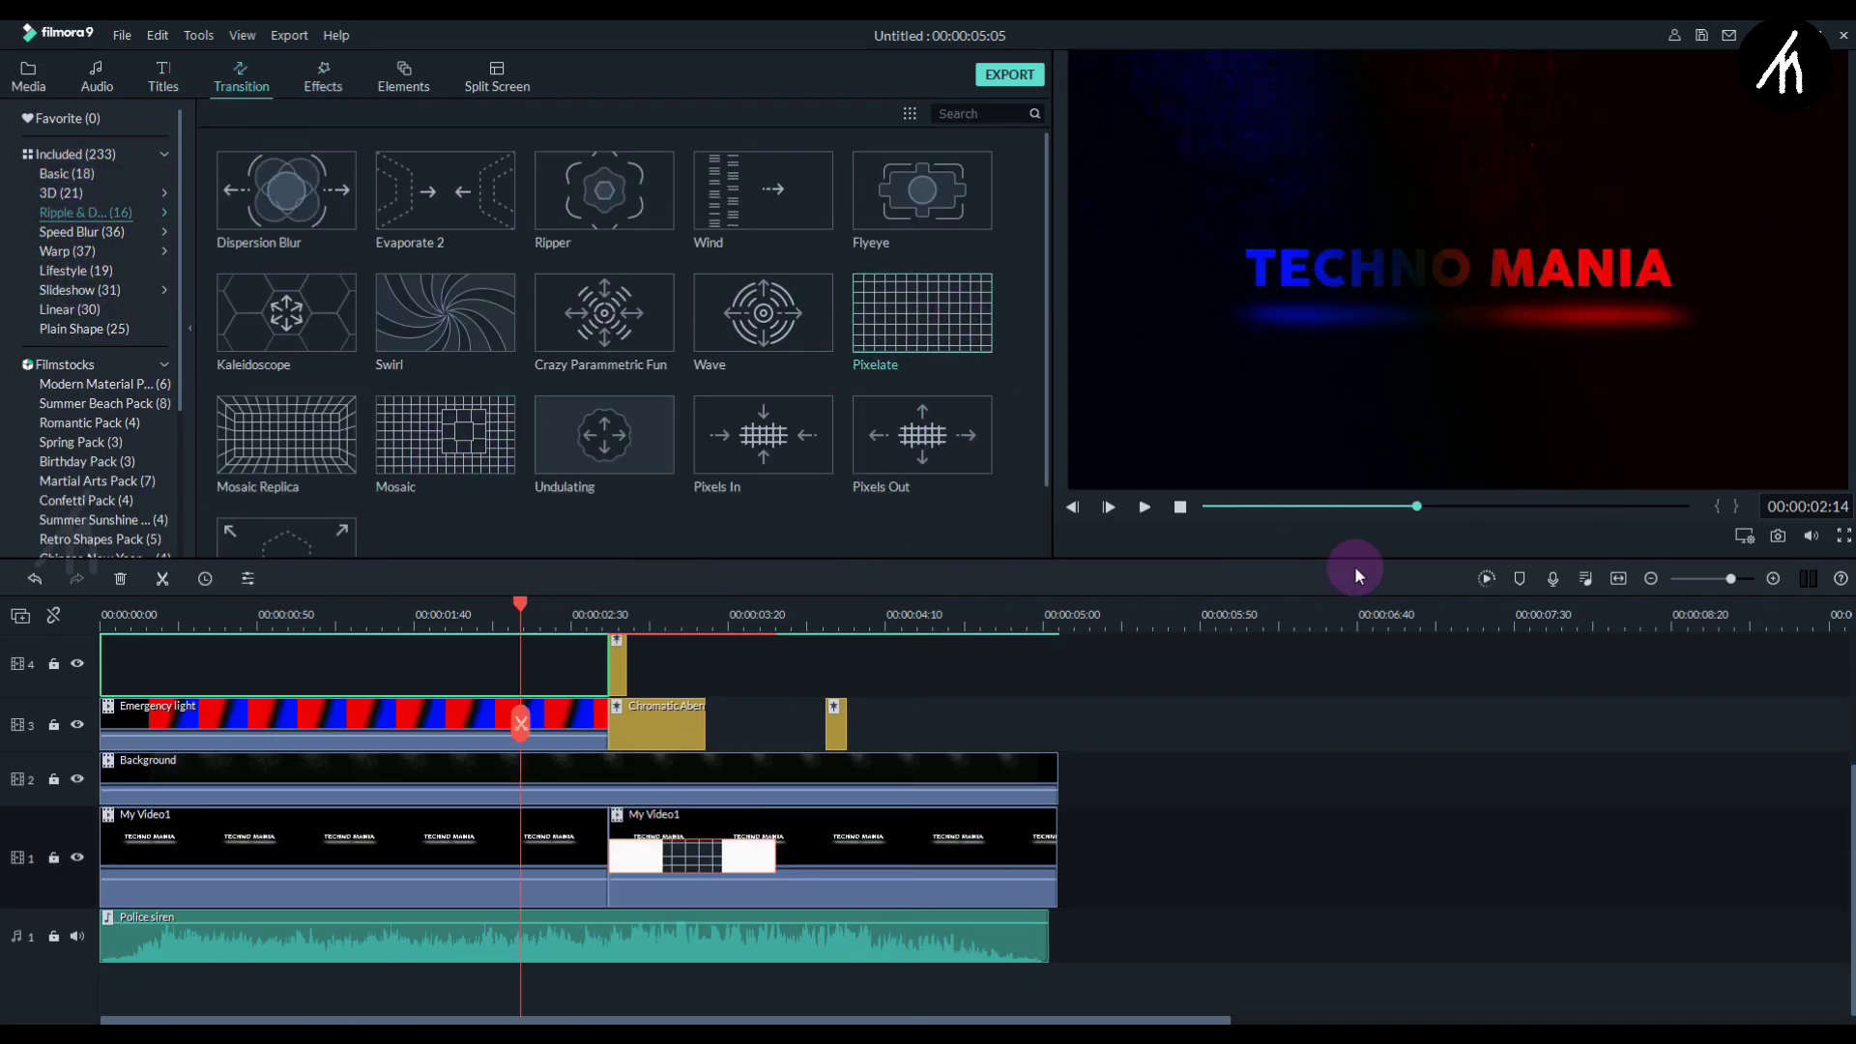
left_click_drag(747, 864, 706, 864)
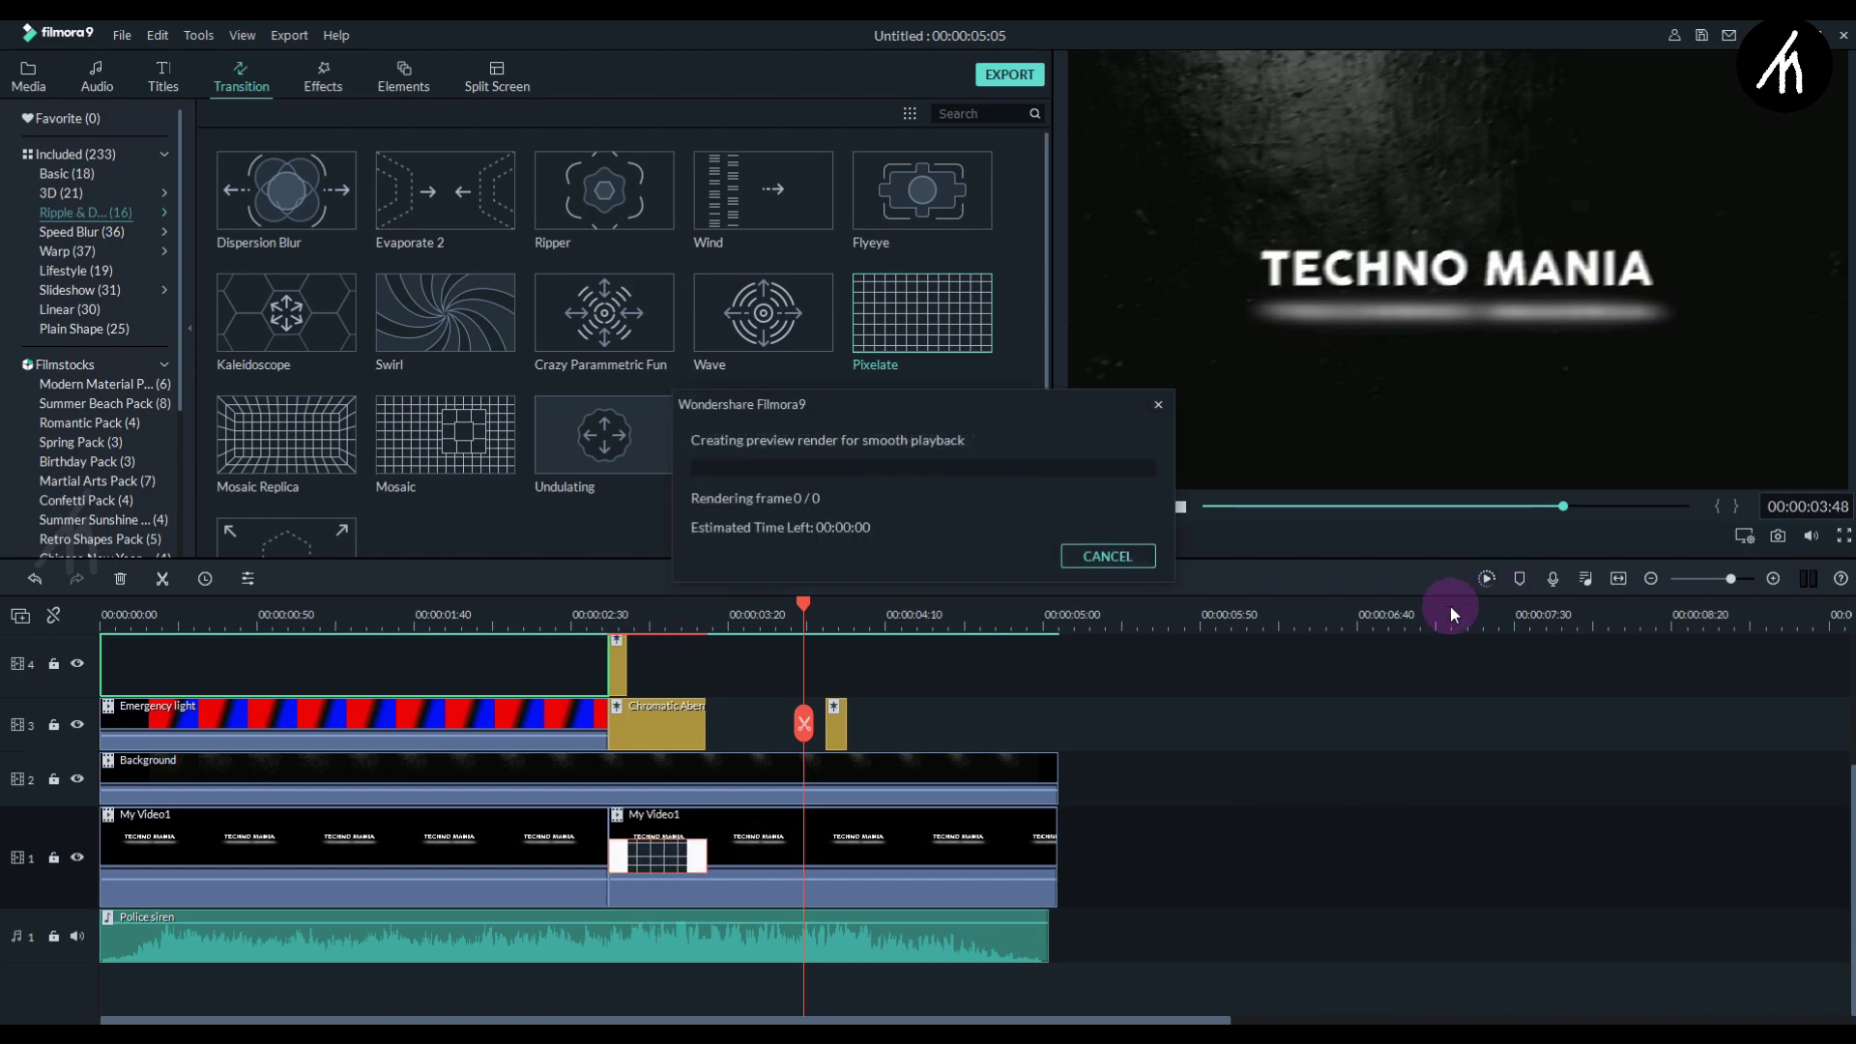
left_click(651, 850)
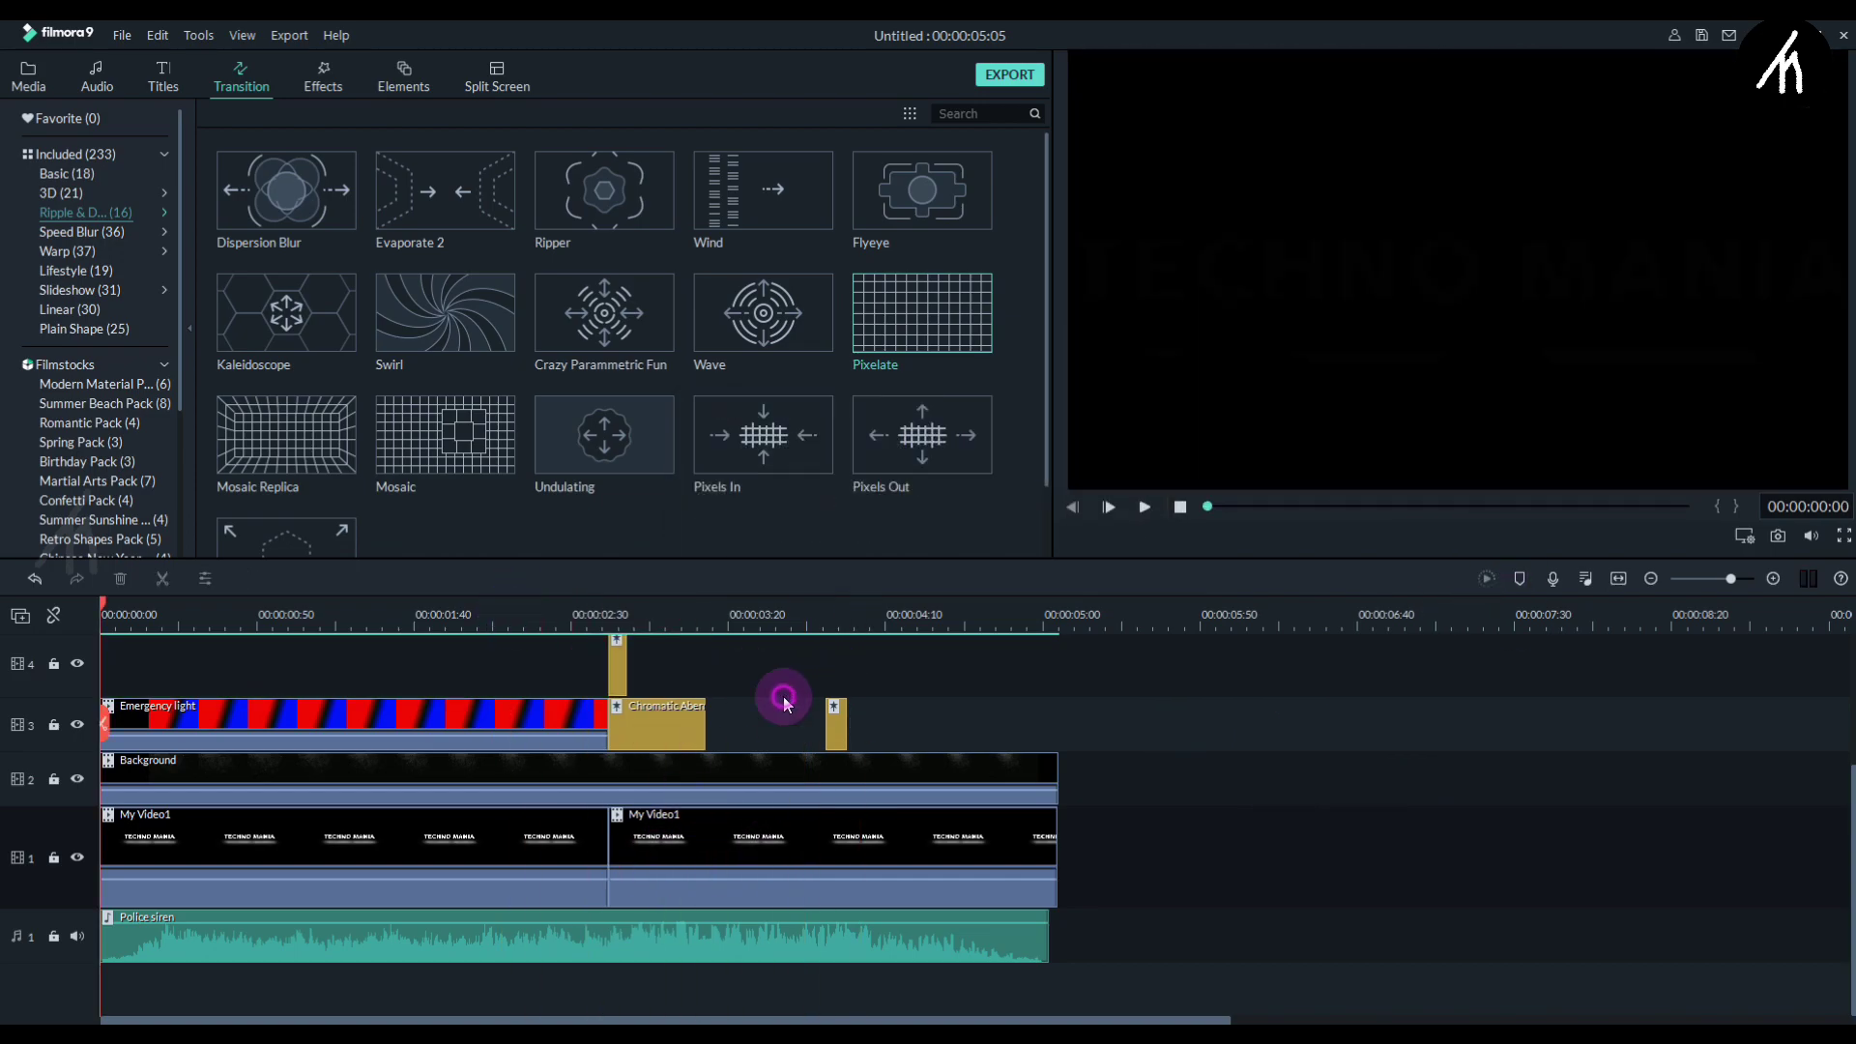
Set the Blur effect's zoom rate to 3, then render and play the finished intro.
scroll(783, 696, "up", 2)
double_click(706, 651)
left_click_drag(439, 160, 402, 164)
left_click(988, 533)
scroll(1017, 754, "down", 2)
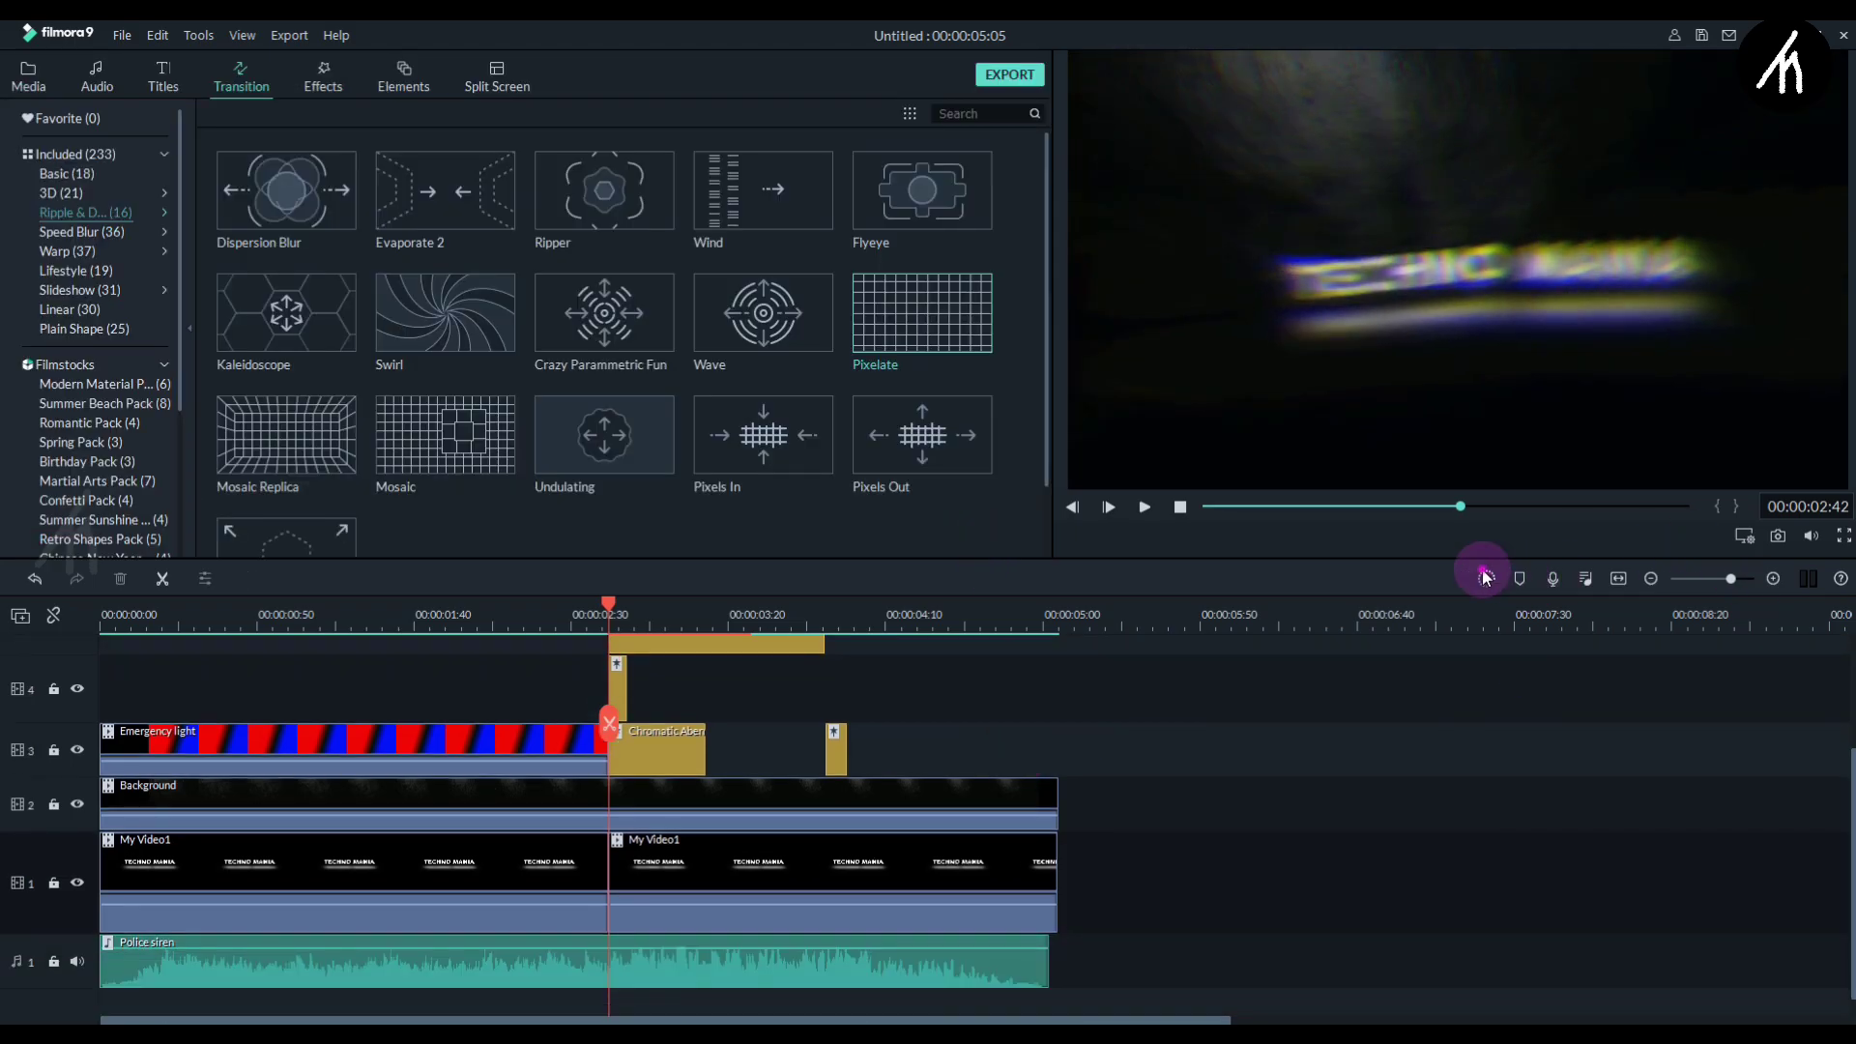
left_click(1486, 577)
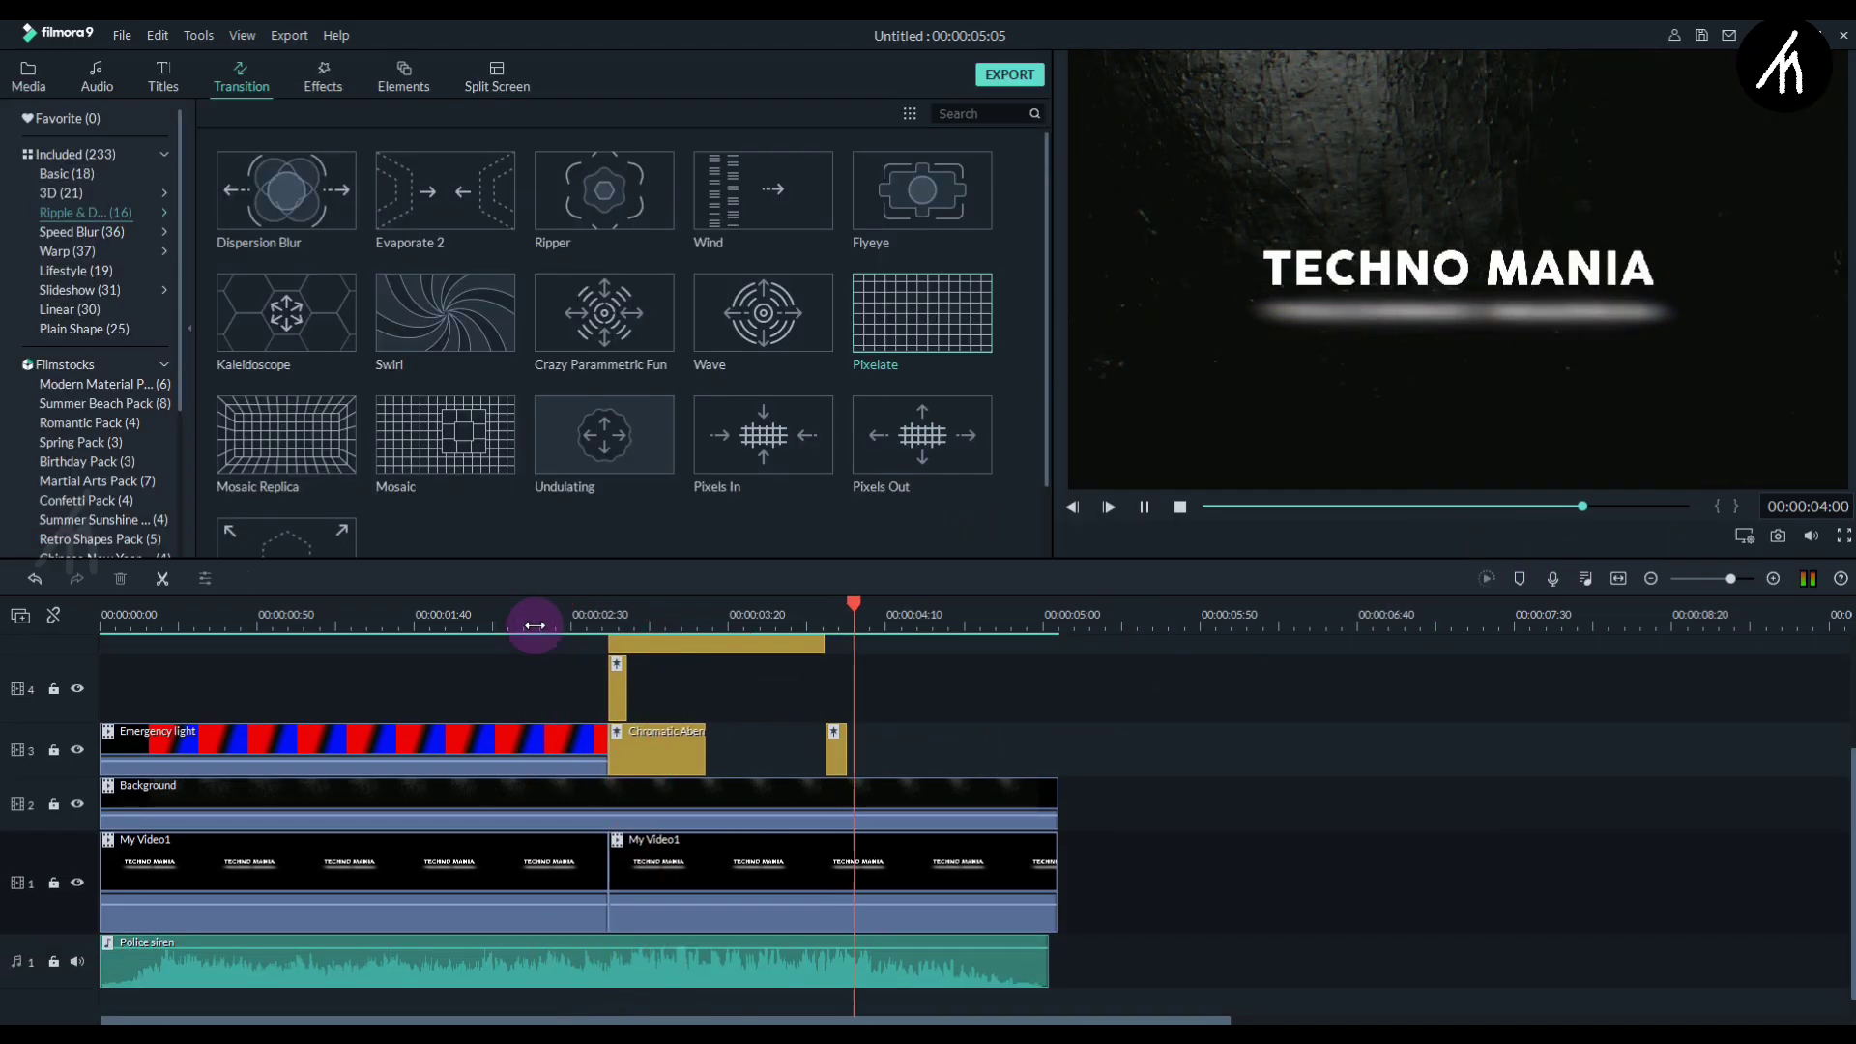
key("space")
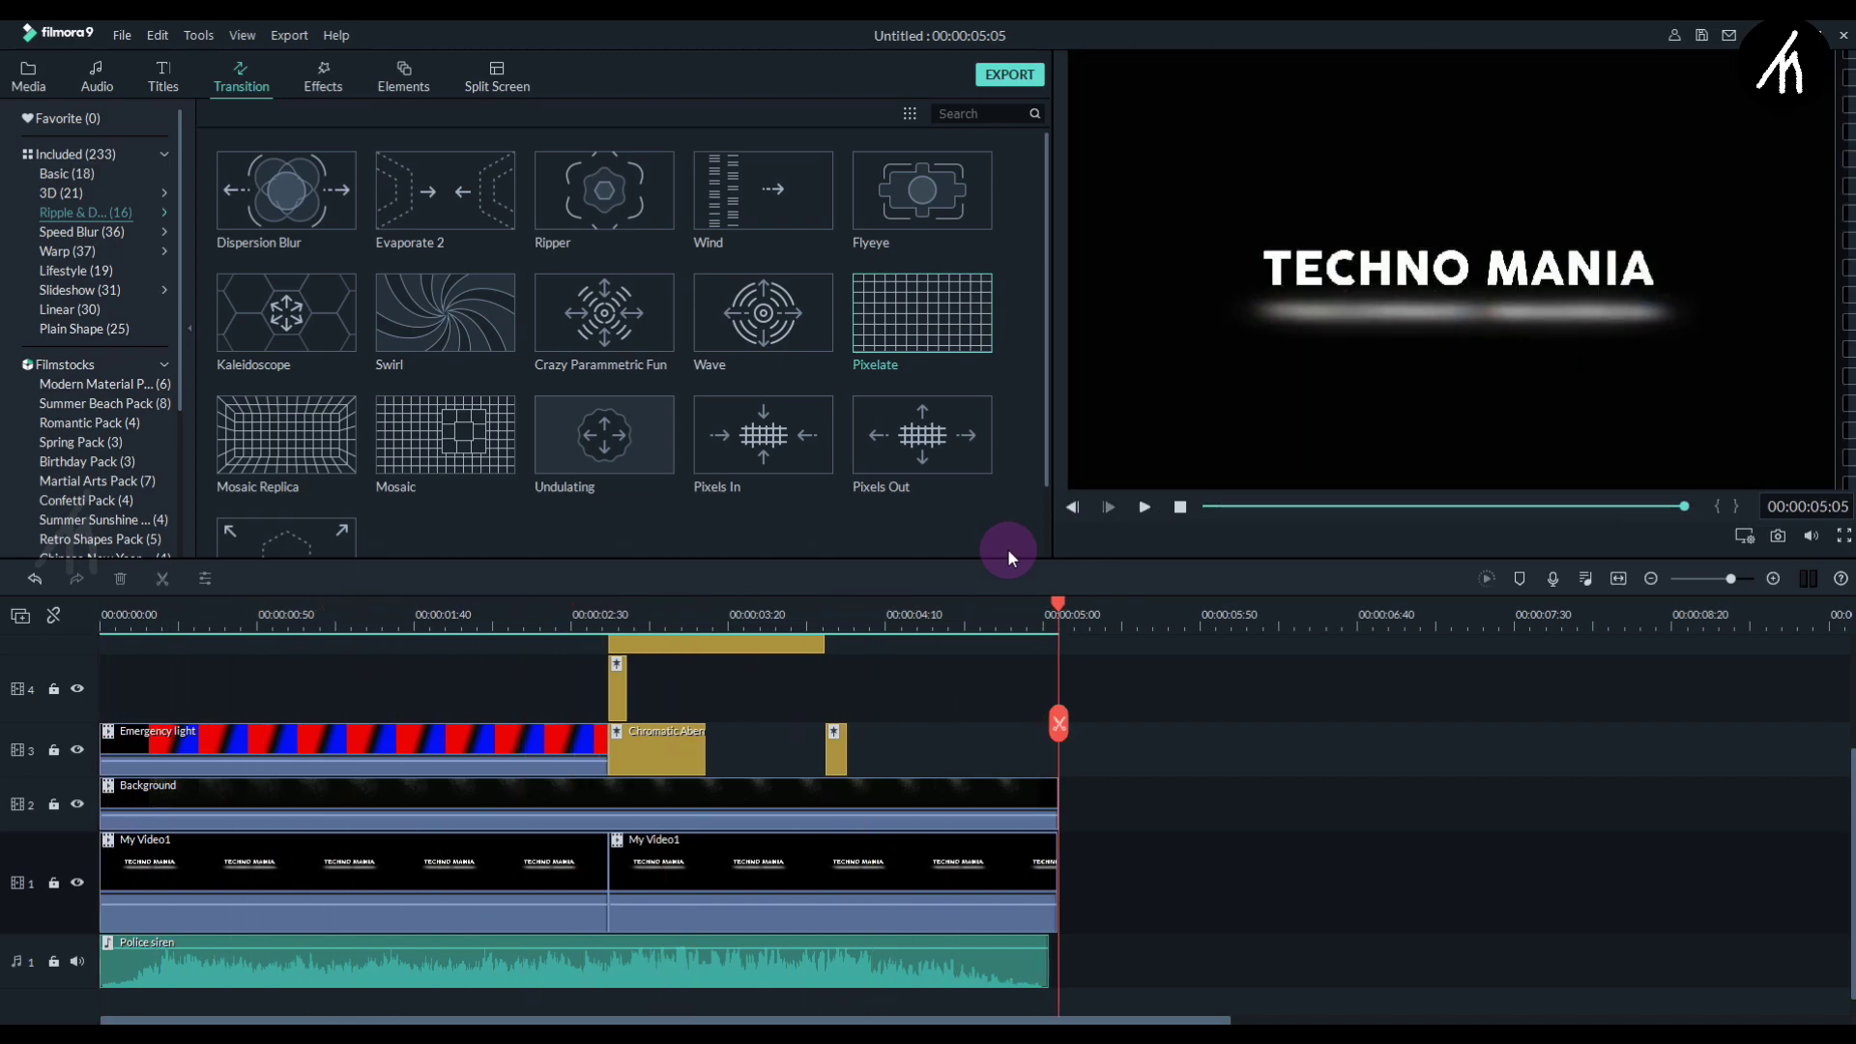
scroll(1011, 709, "up", 3)
left_click(323, 75)
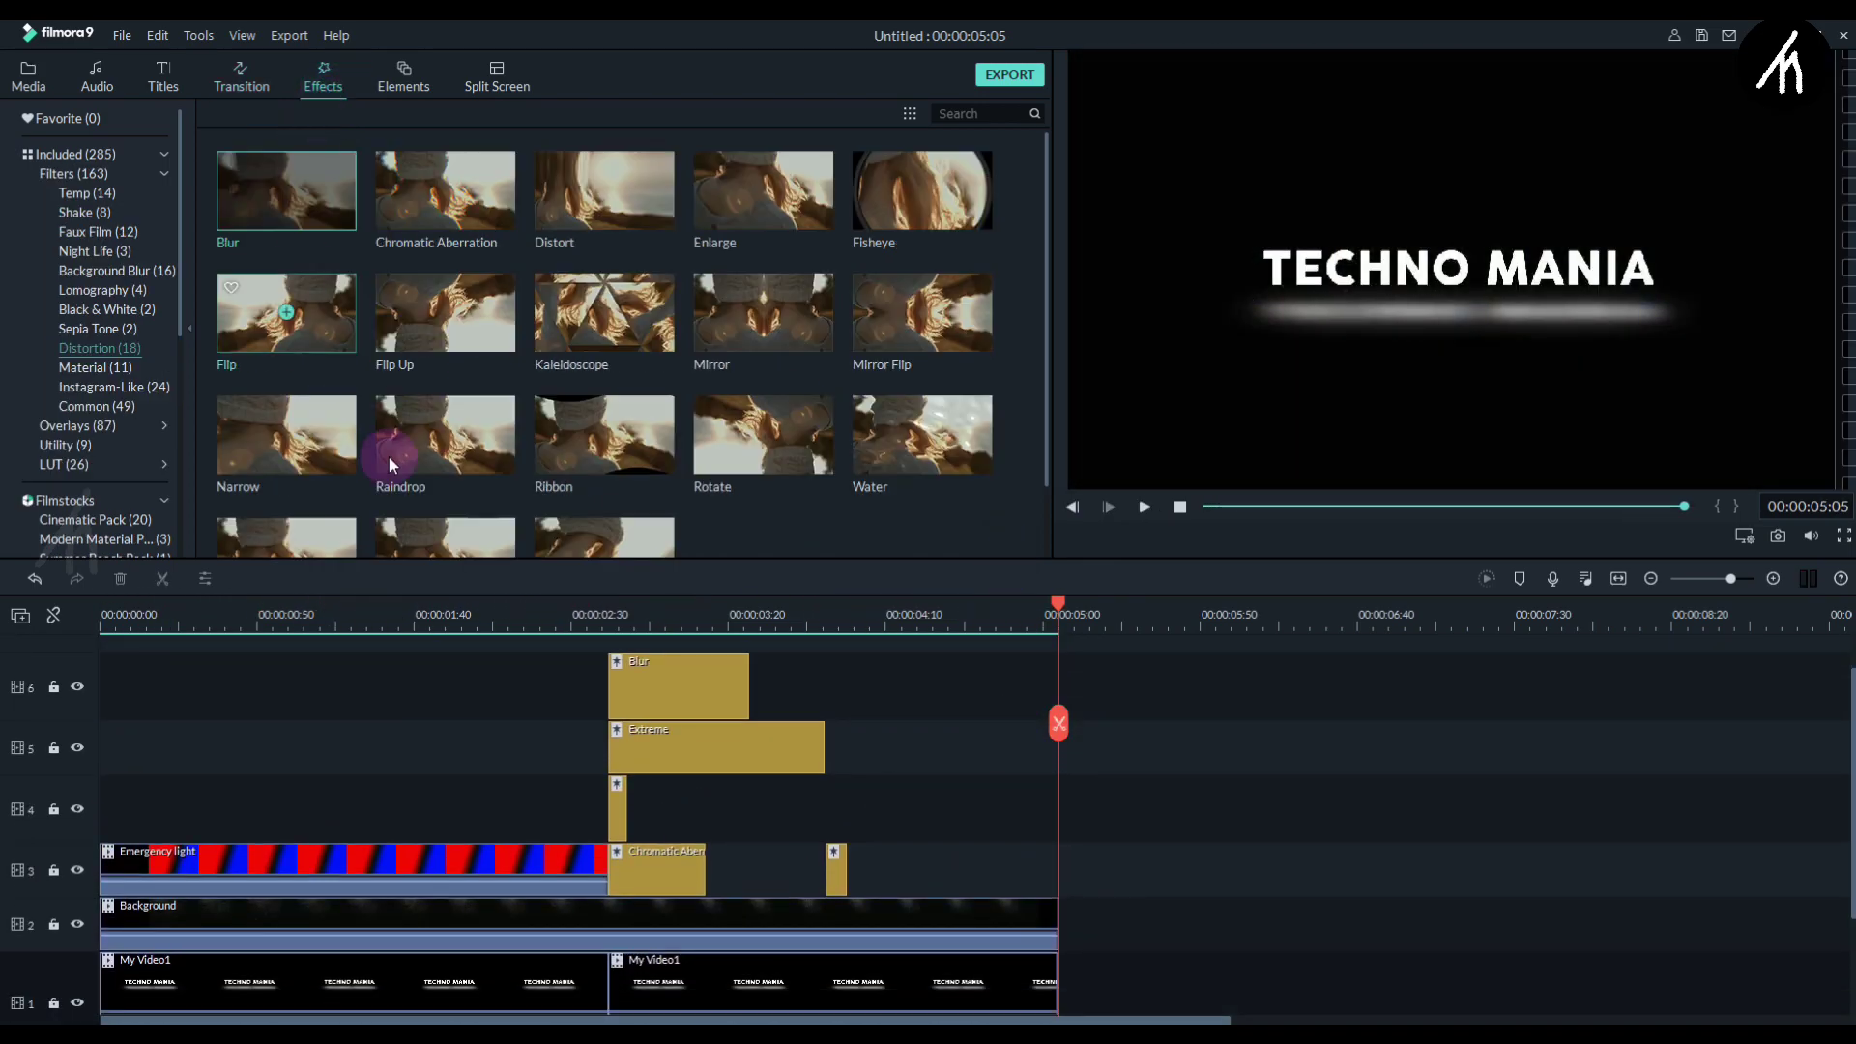
left_click(78, 290)
left_click(78, 426)
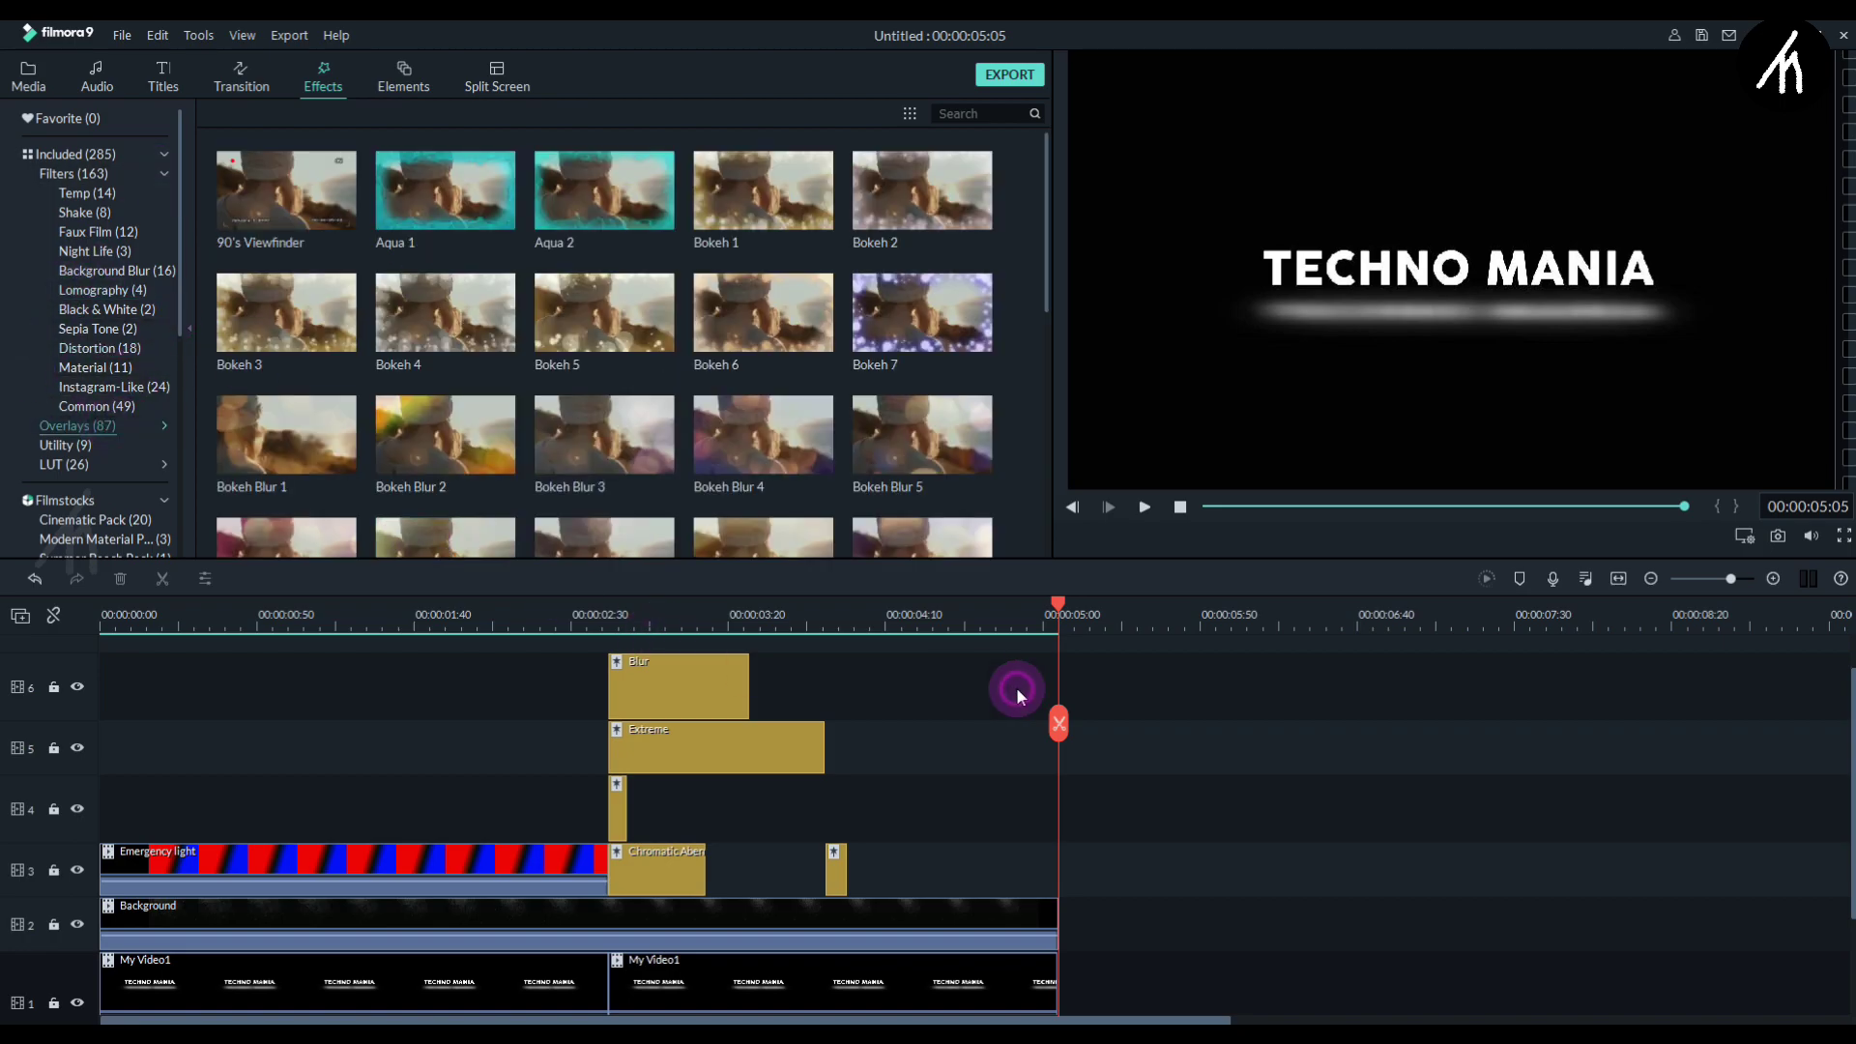
scroll(1015, 687, "down", 1)
left_click(28, 75)
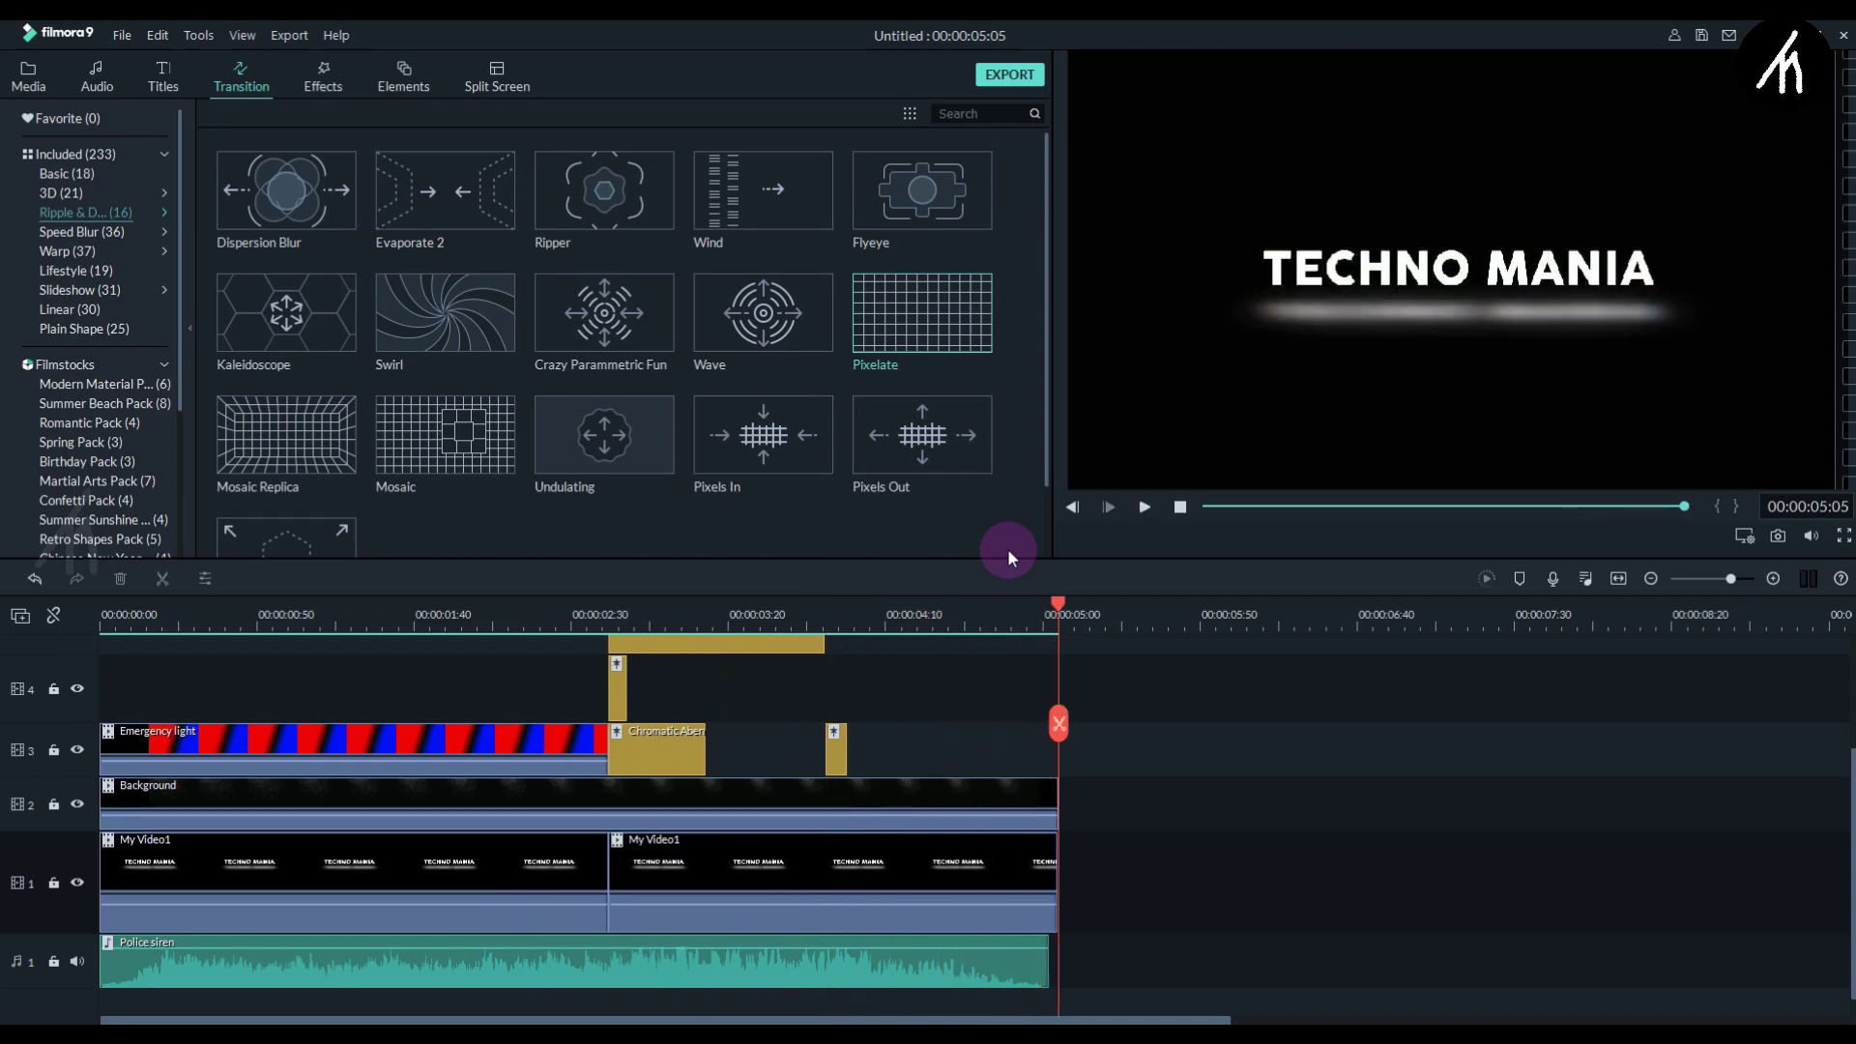
scroll(1011, 709, "up", 3)
scroll(1011, 717, "down", 2)
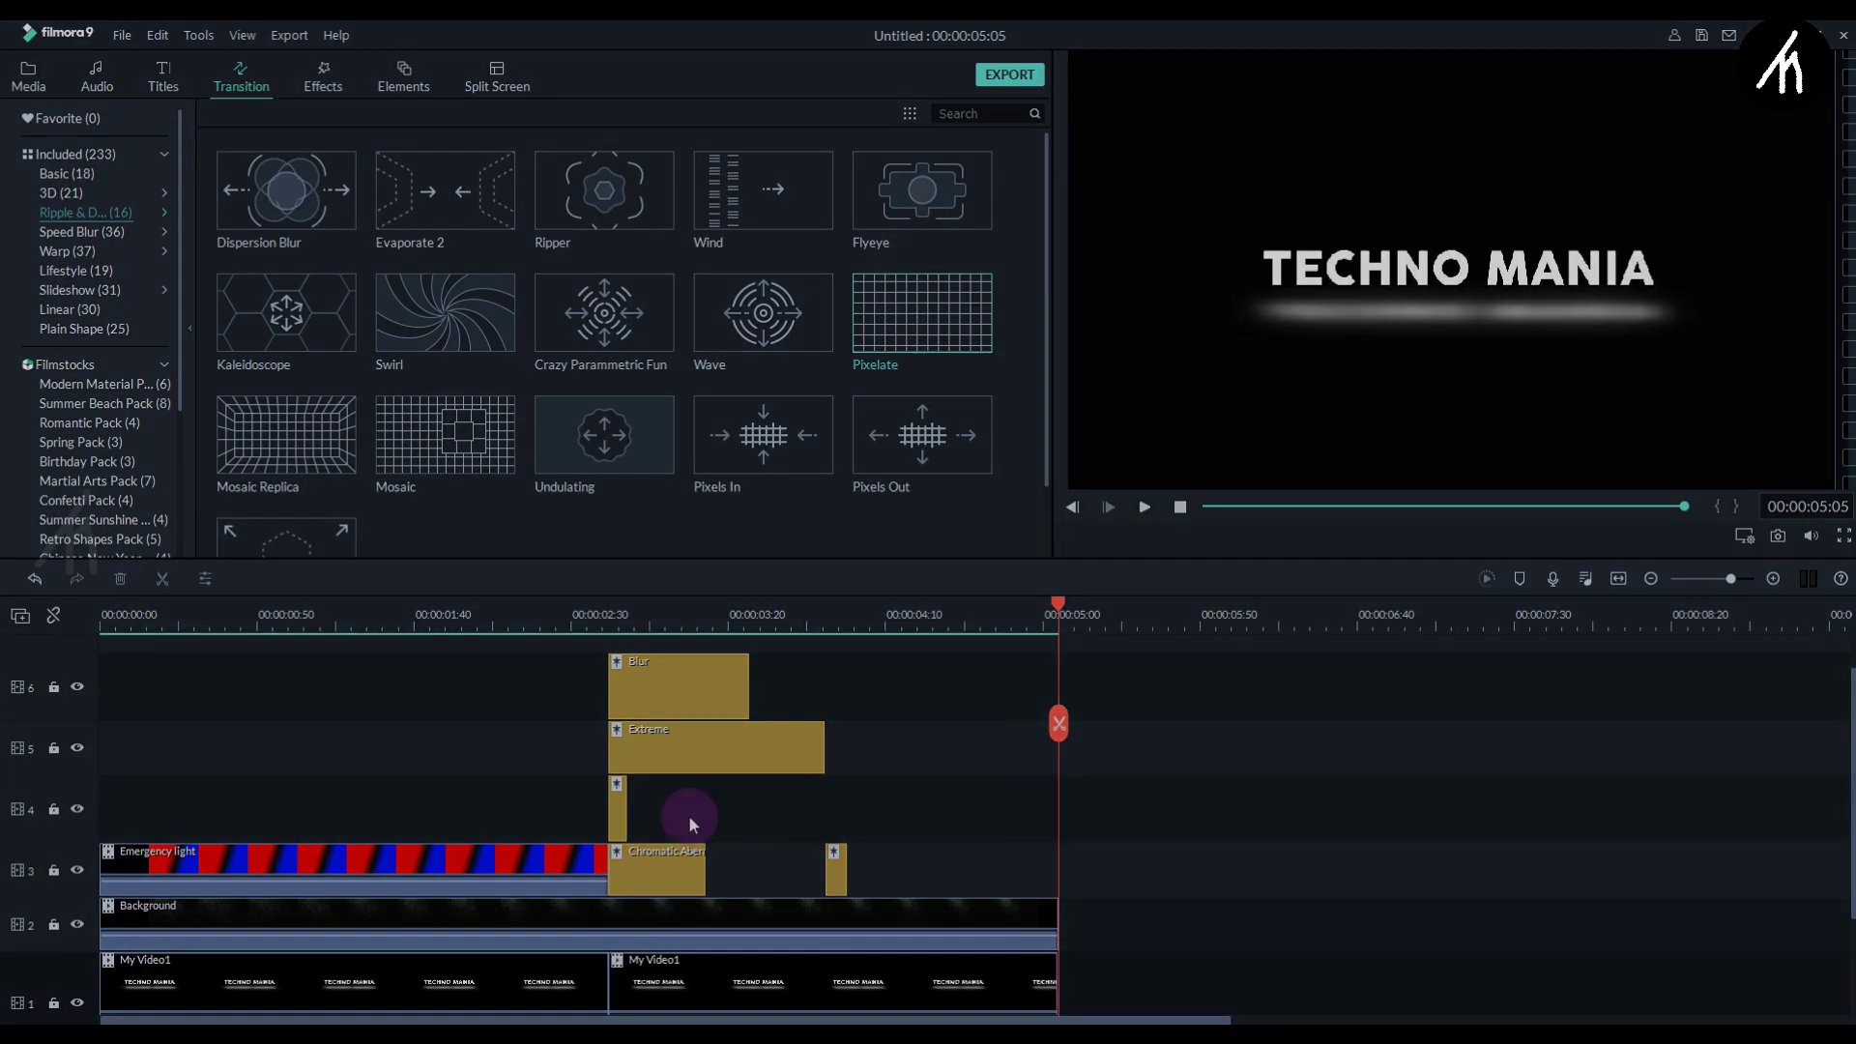